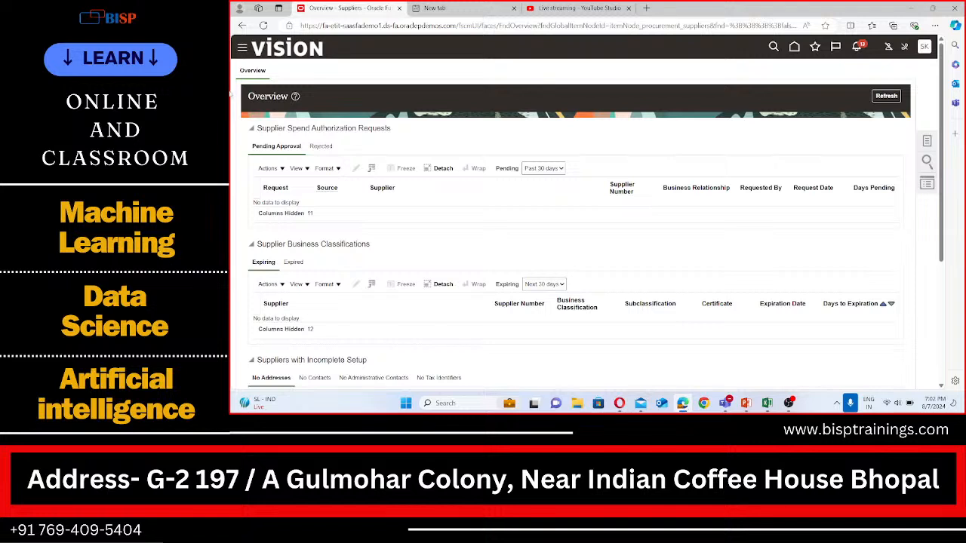
Go to the home page and open the Suppliers work area under Procurement
left_click(276, 47)
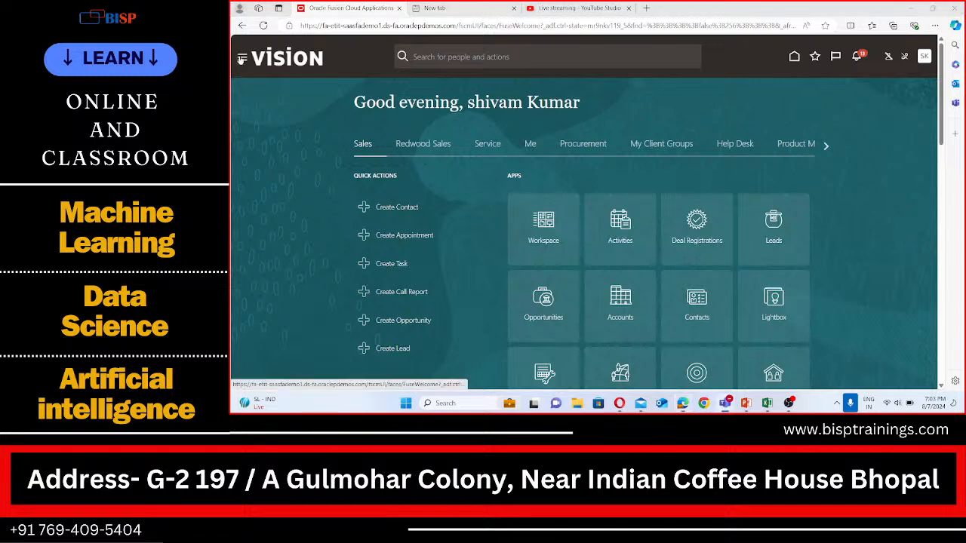
left_click(241, 58)
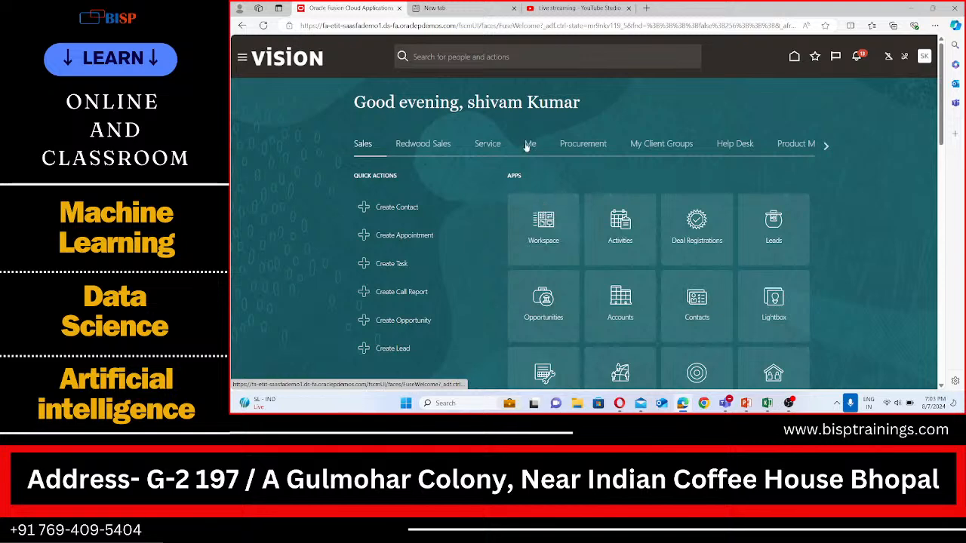
left_click(581, 147)
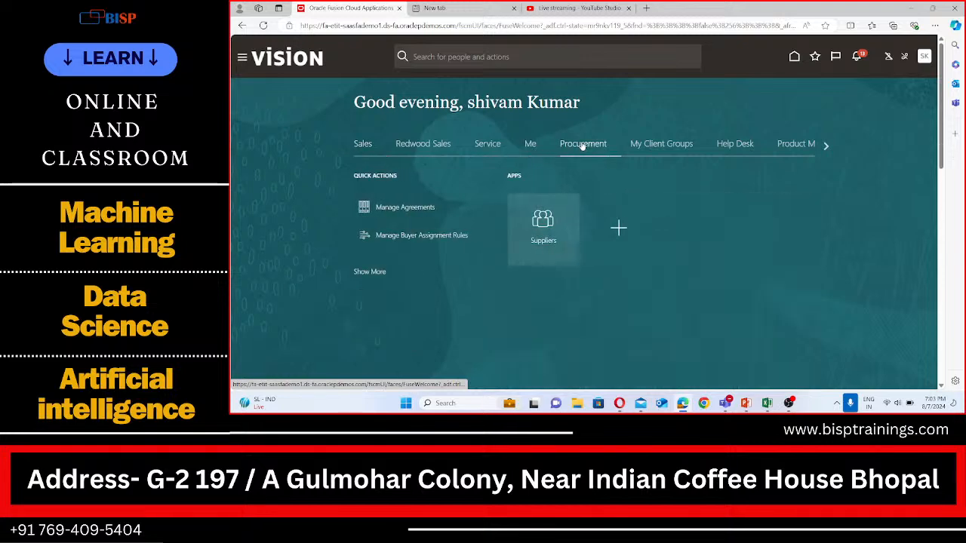
left_click(567, 225)
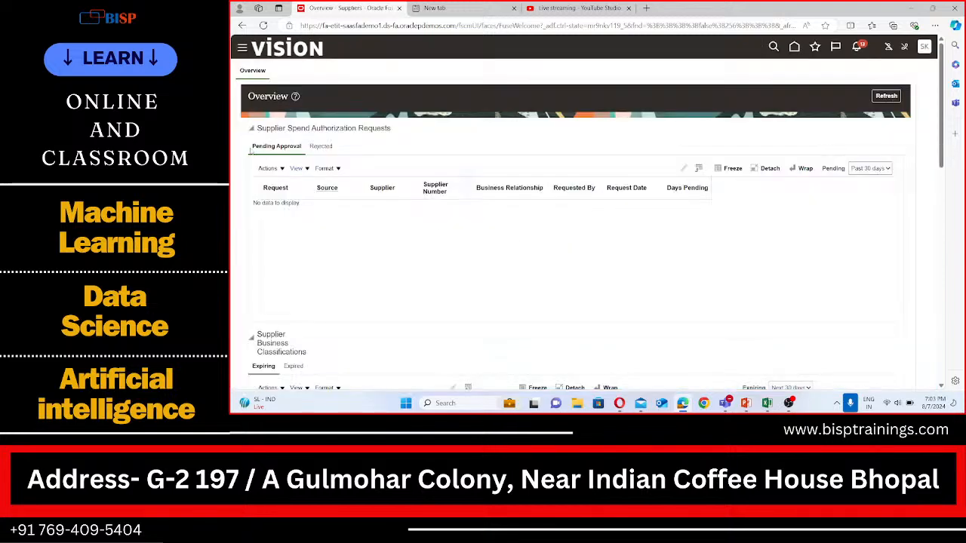
Browse the navigator menu and reopen Suppliers under Procurement
left_click(242, 47)
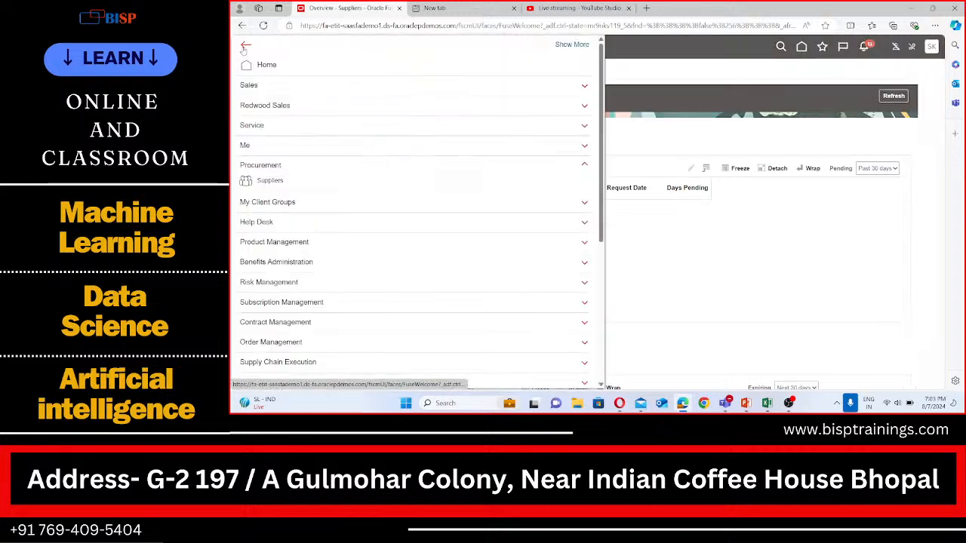
scroll(279, 263, "down", 2)
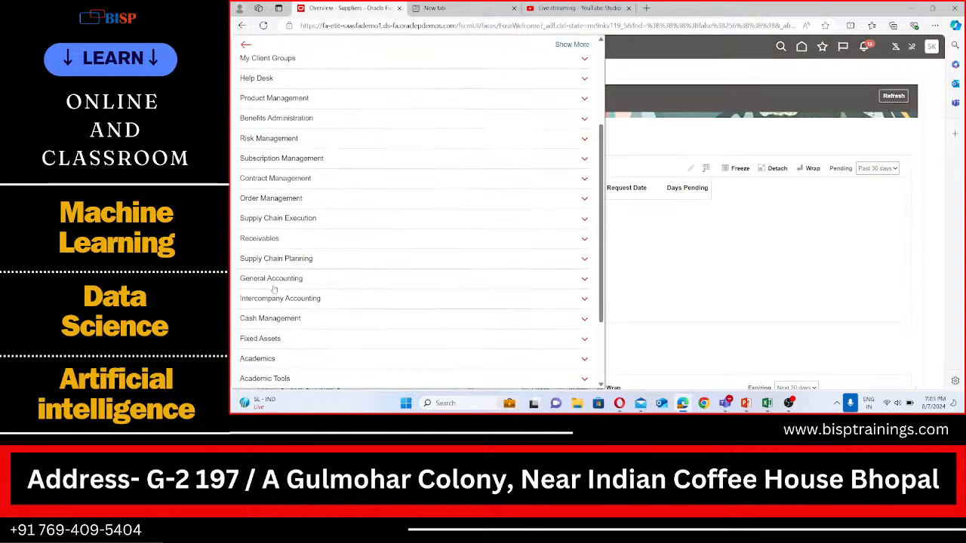
scroll(264, 262, "up", 2)
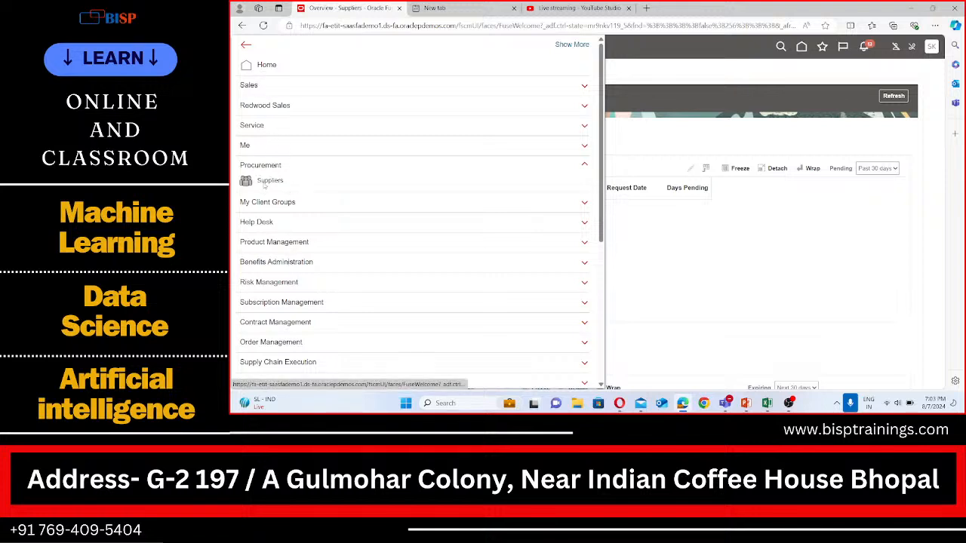
left_click(266, 184)
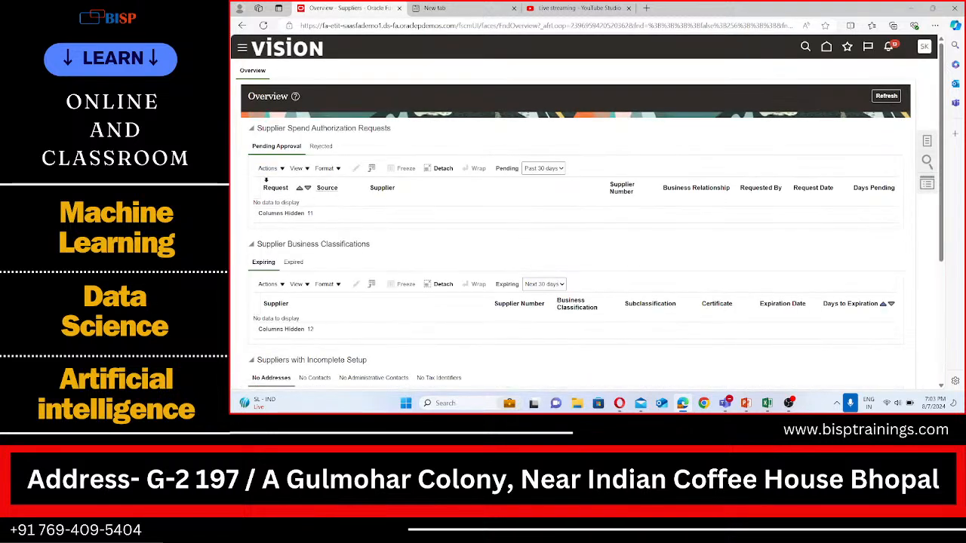
Open Manage Suppliers, search for the keyword BISP, and open BISP Supplier 1 for editing
left_click(926, 141)
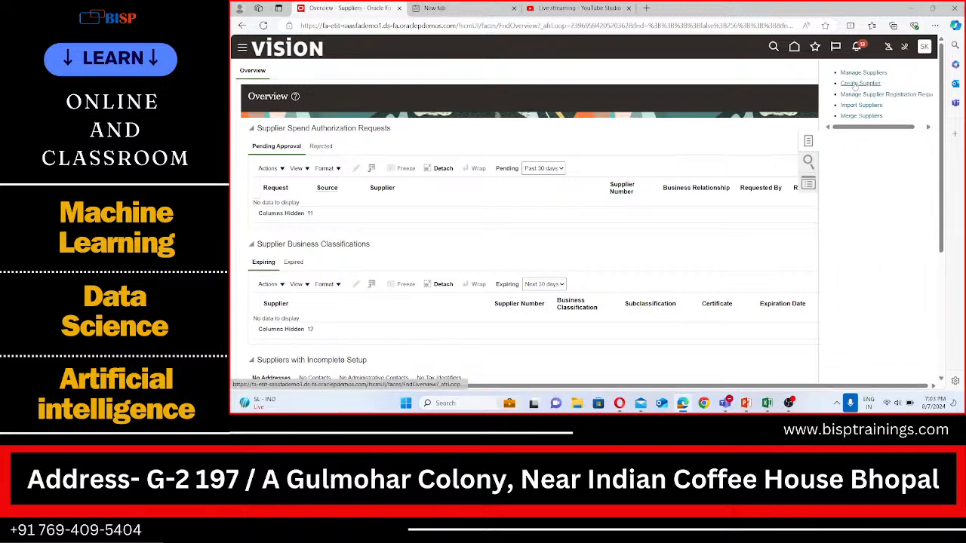
left_click(861, 72)
left_click(409, 157)
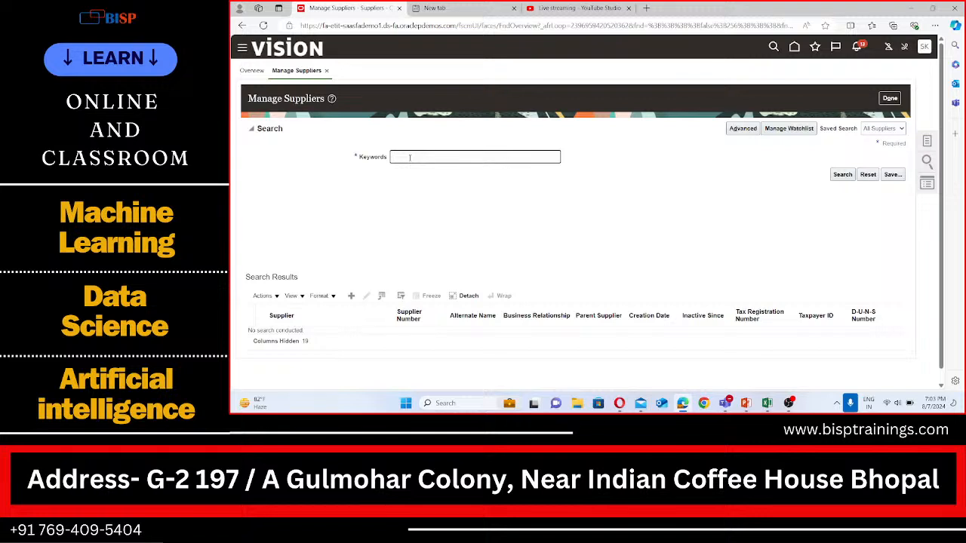
type("BISP")
left_click(841, 175)
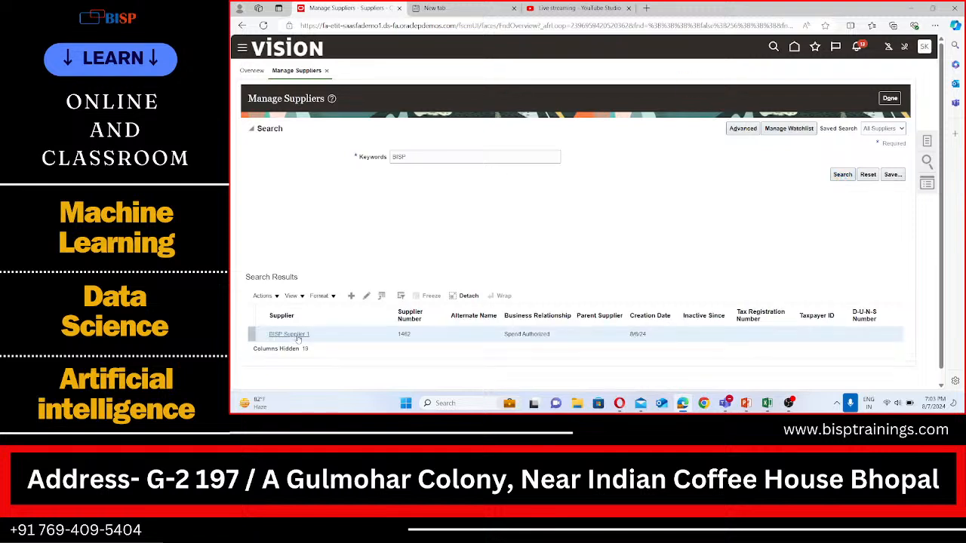
left_click(366, 298)
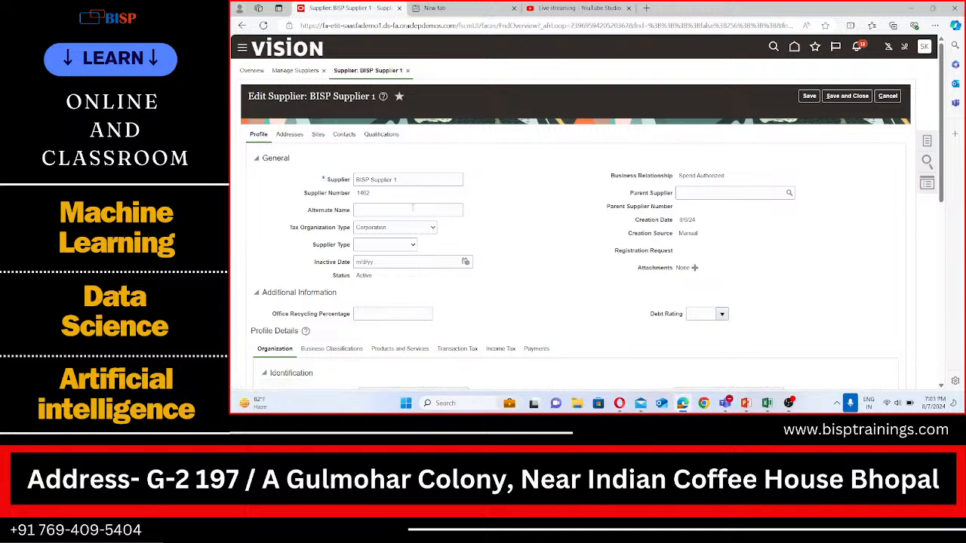
Review the supplier's profile and addresses, then start creating a new site from the Sites tab
scroll(394, 276, "down", 2)
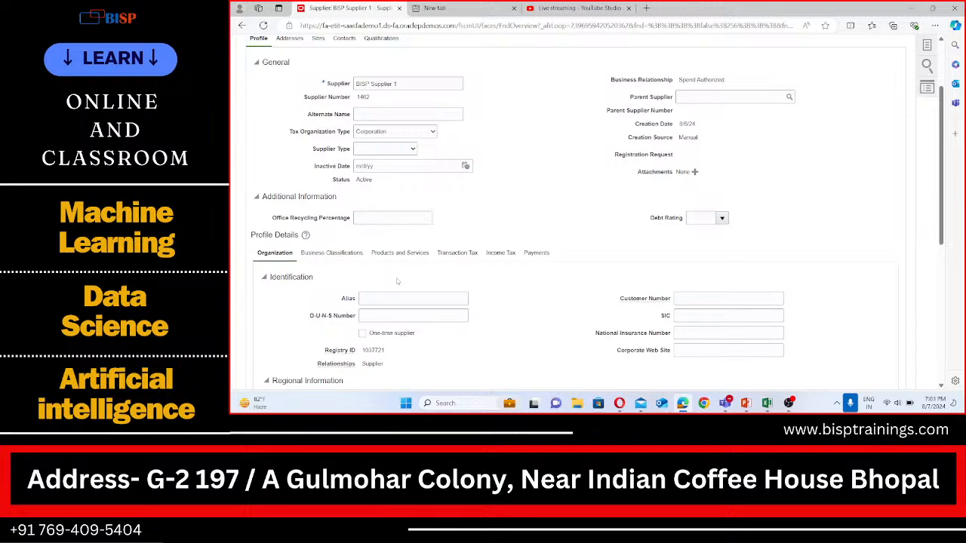
scroll(397, 281, "up", 2)
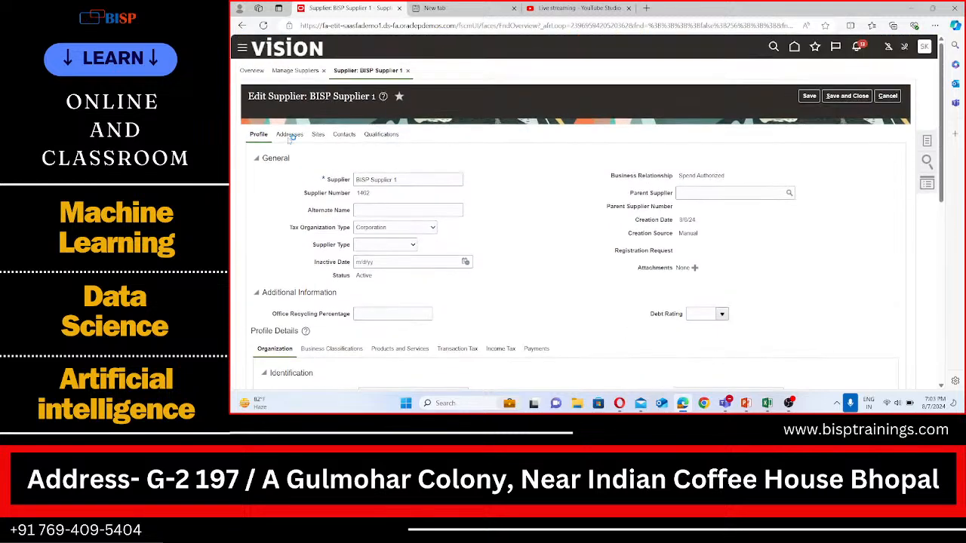
left_click(289, 135)
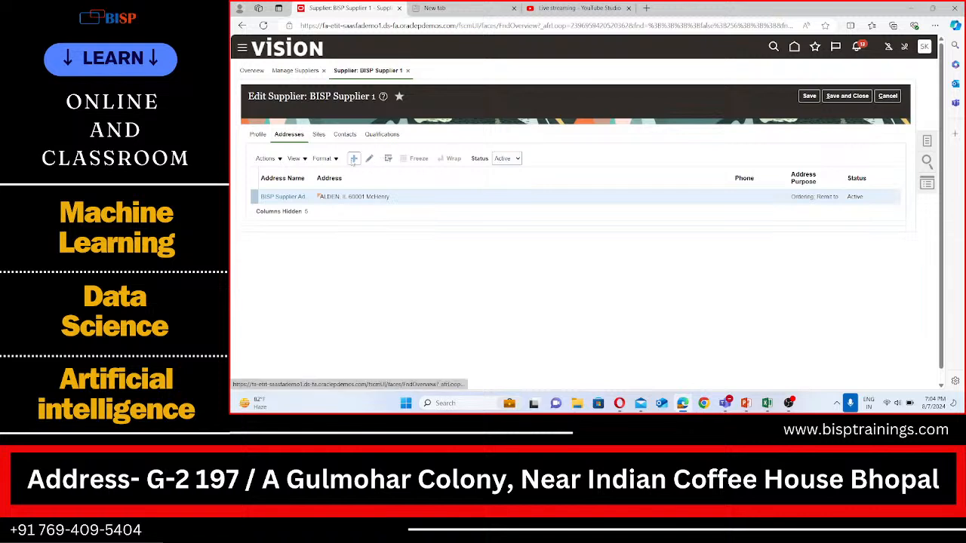
left_click(318, 136)
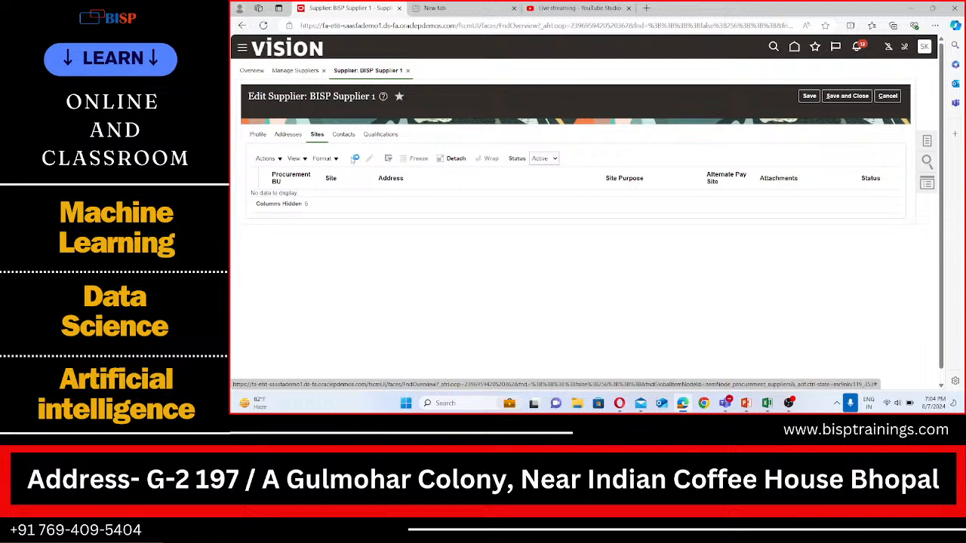
left_click(353, 159)
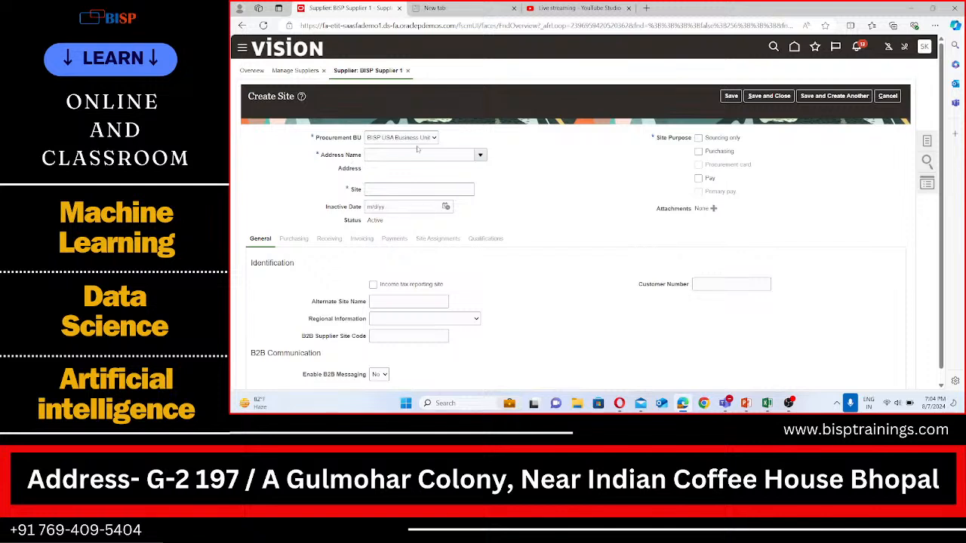
Select BISP Supplier Address as the new site's address name
left_click(383, 157)
type("BISp")
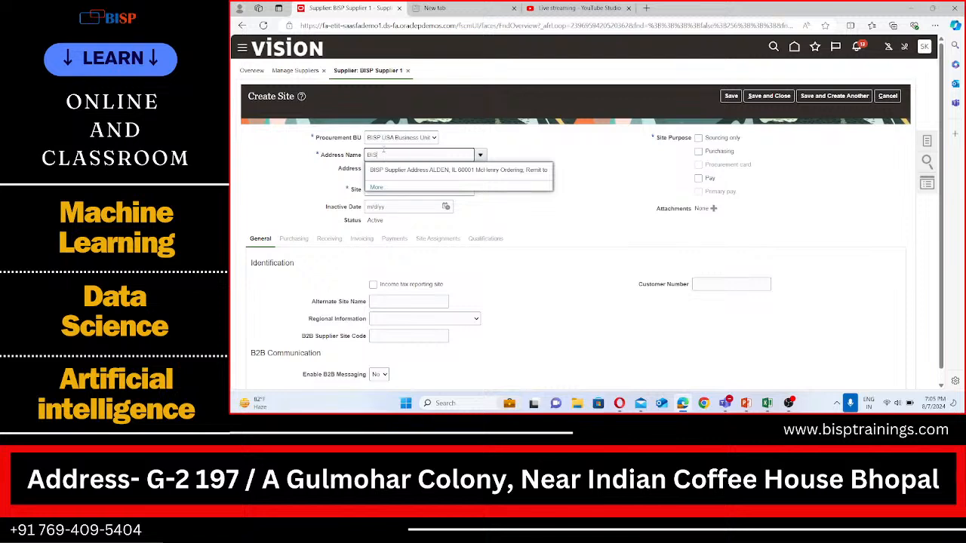
left_click(412, 169)
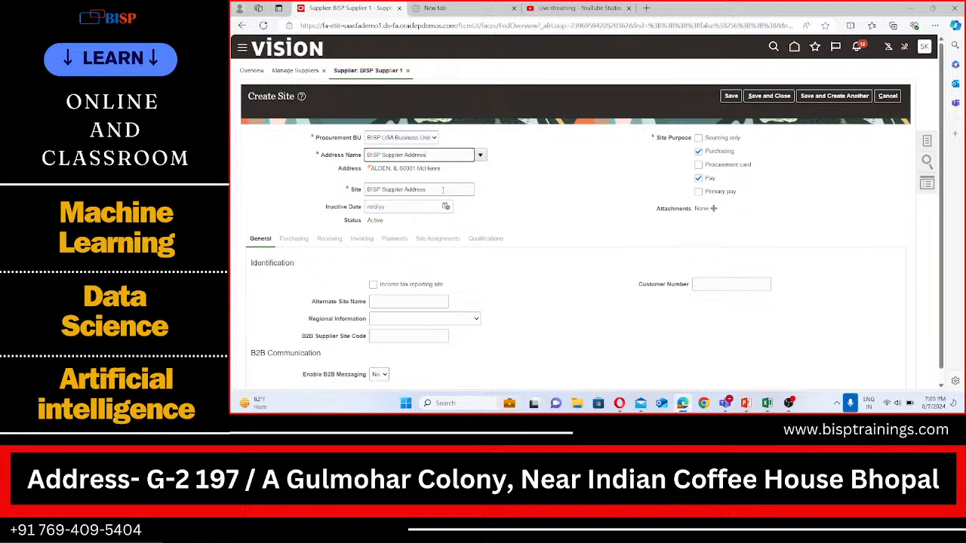
Name the site BISP Site 1
key("Tab")
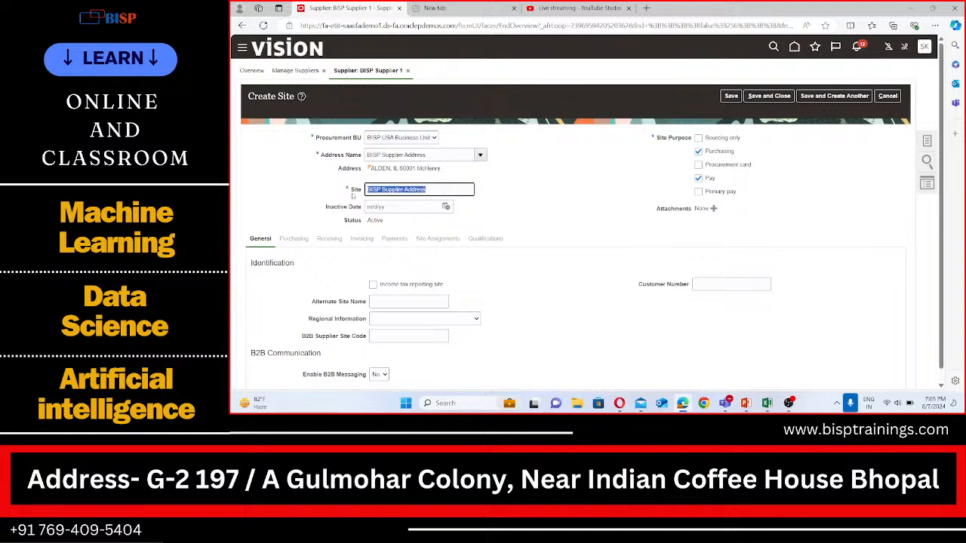
type("SAite")
key("BackSpace")
key("BackSpace")
type("ite 1")
left_click(369, 185)
type("BISP")
Retype the address name and reselect BISP Supplier Address from the suggestions
left_click_drag(427, 154, 382, 155)
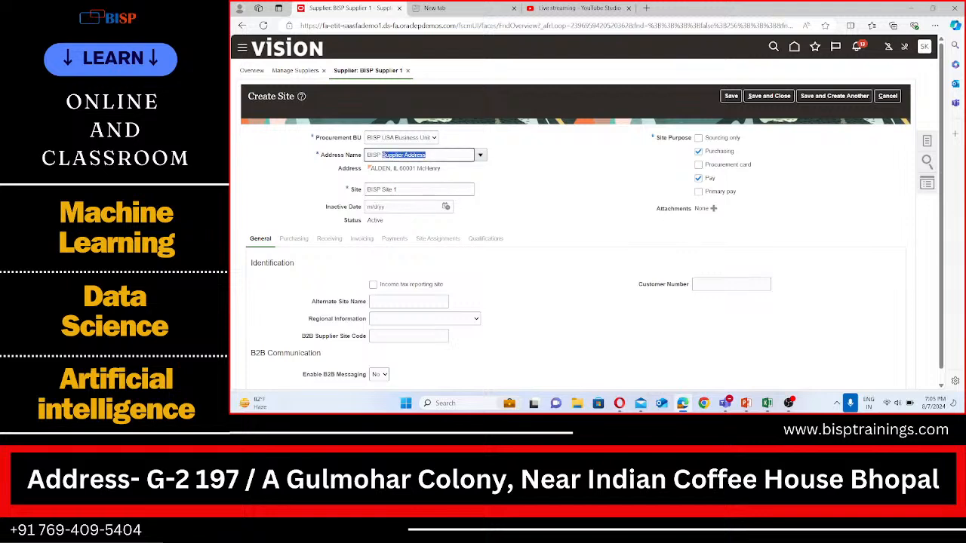
type("Ad")
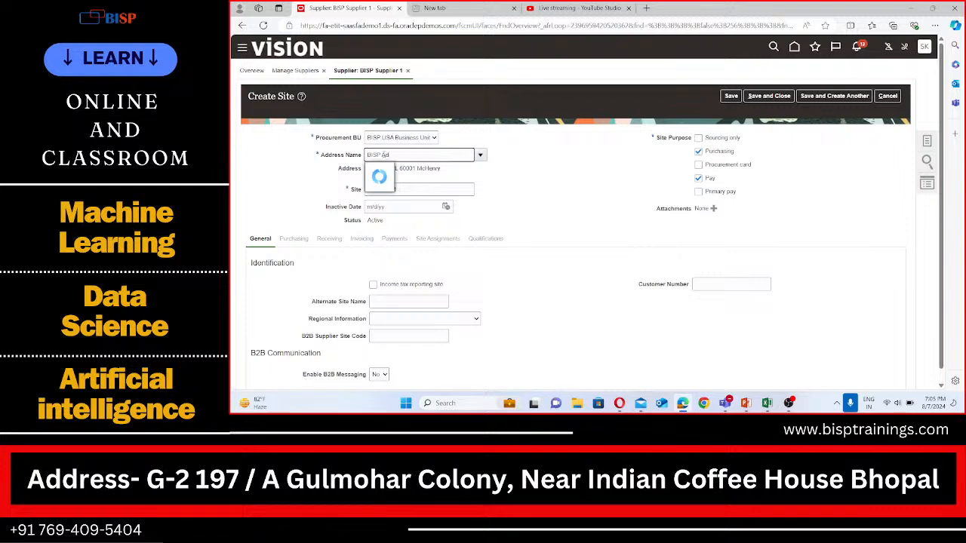
type("rress")
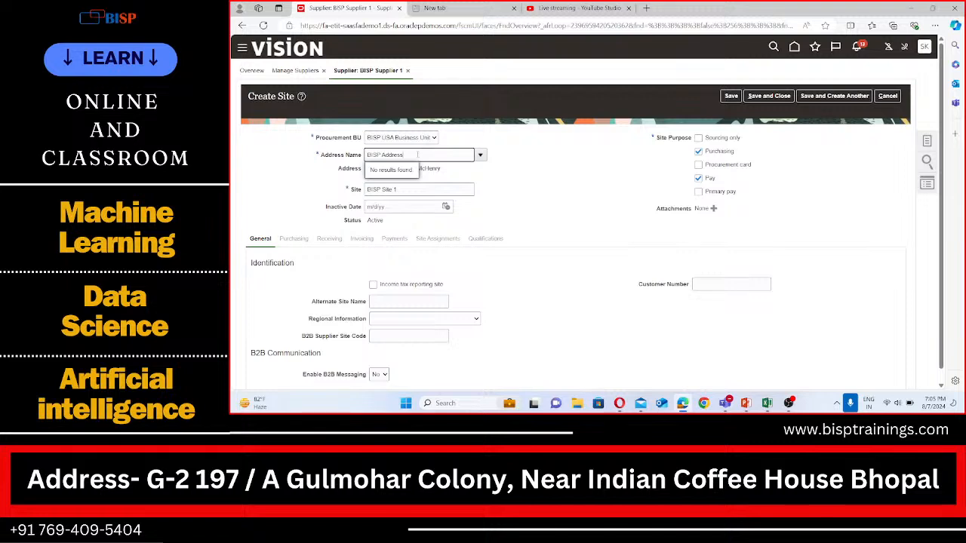
key("BackSpace")
key("BackSpace")
key("BackSpace")
key("BackSpace")
key("BackSpace")
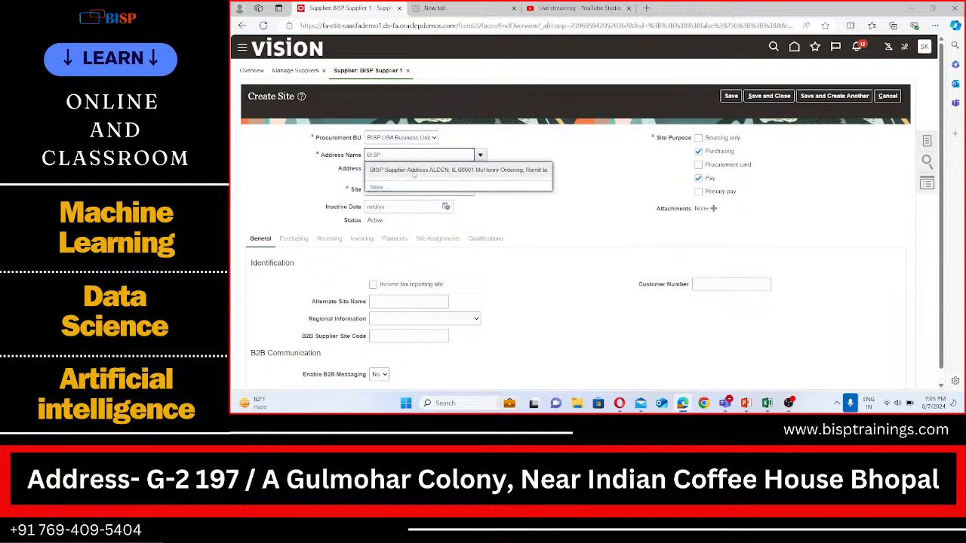
left_click(413, 172)
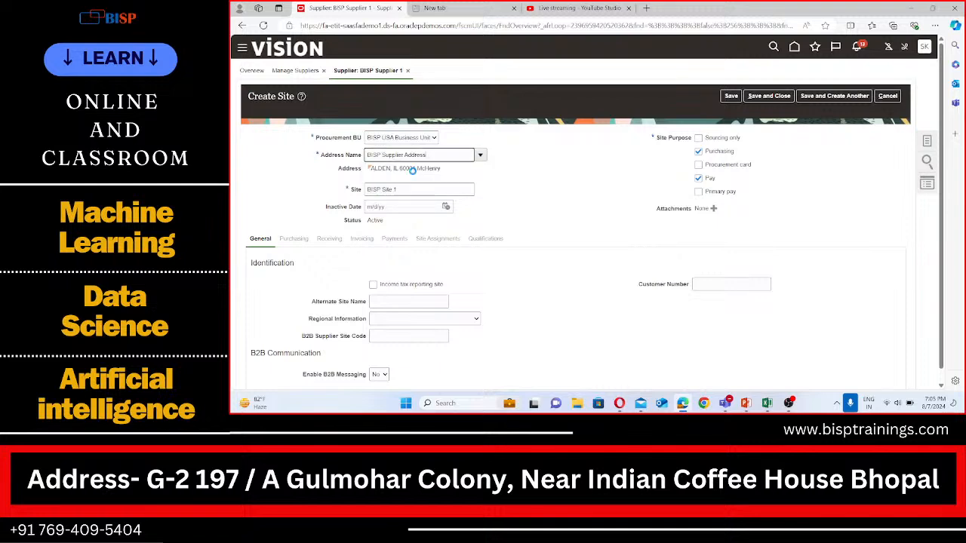
Save the new supplier site
left_click(415, 190)
left_click(538, 201)
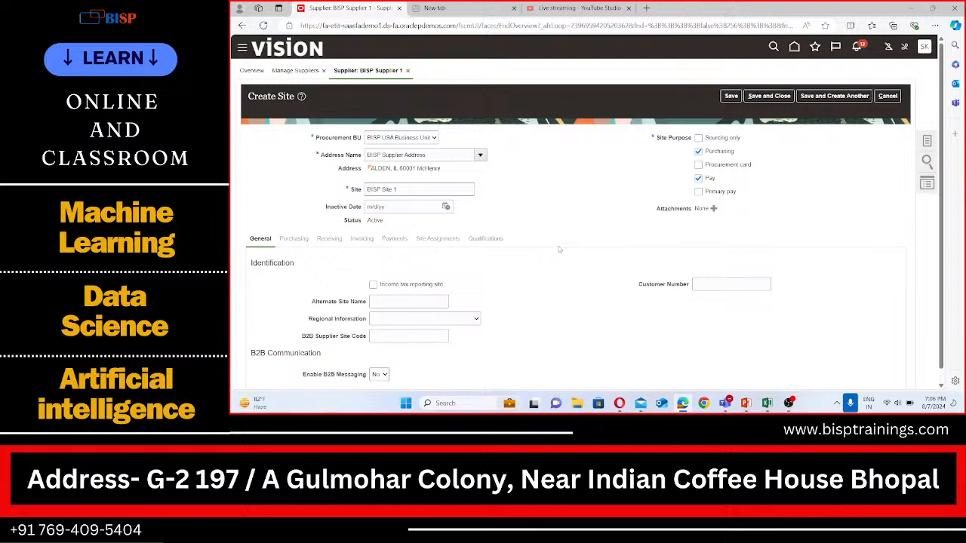
scroll(372, 218, "down", 1)
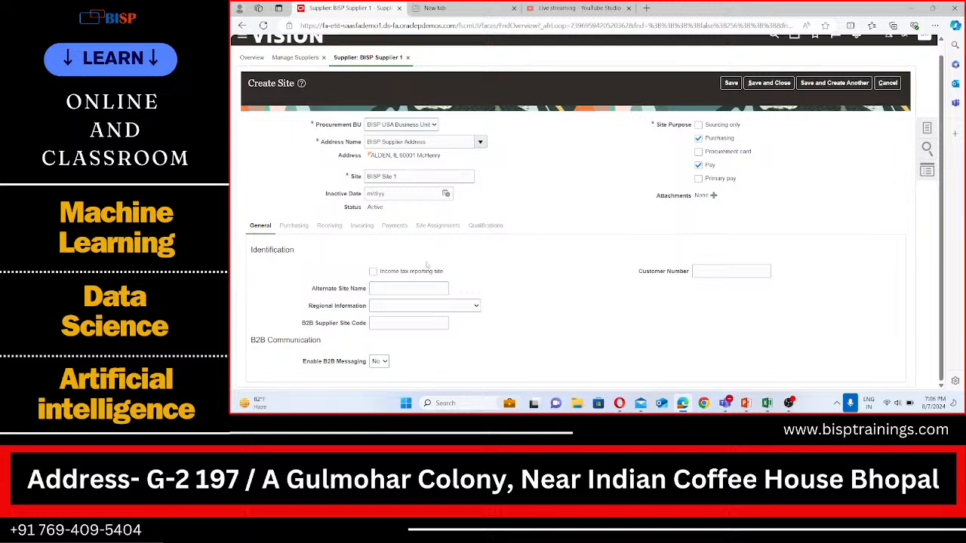
scroll(612, 246, "up", 1)
left_click(731, 97)
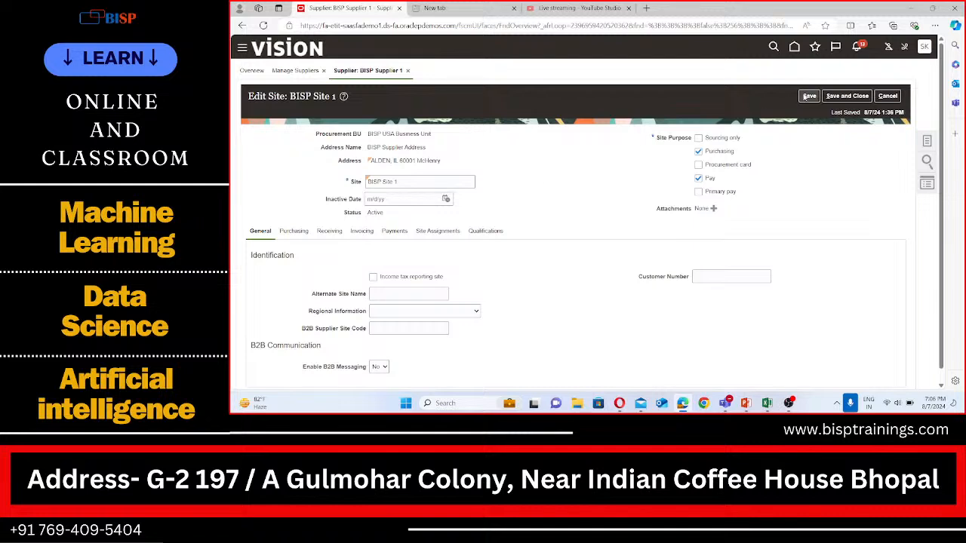
Open the site's Invoicing tab and try searching invoice currencies by the name U
left_click(360, 231)
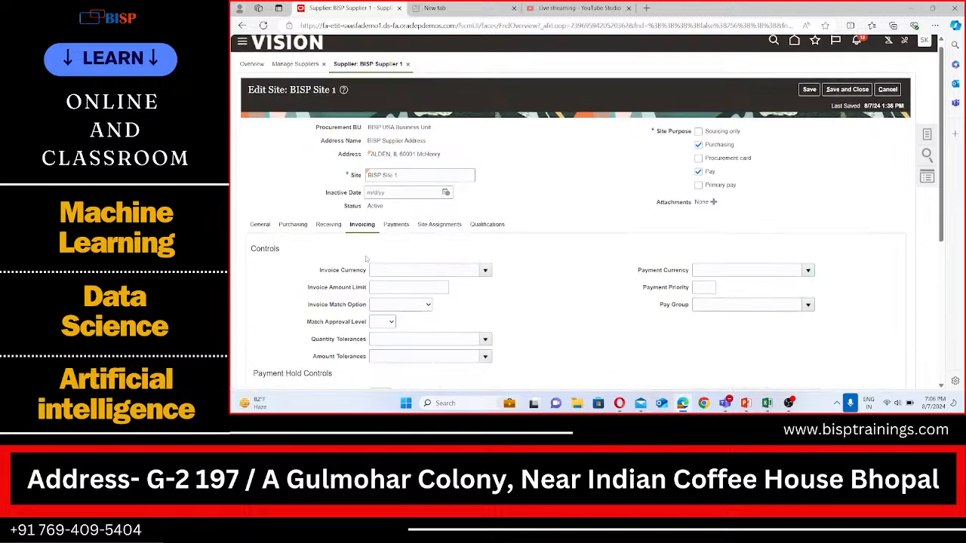
scroll(367, 258, "down", 1)
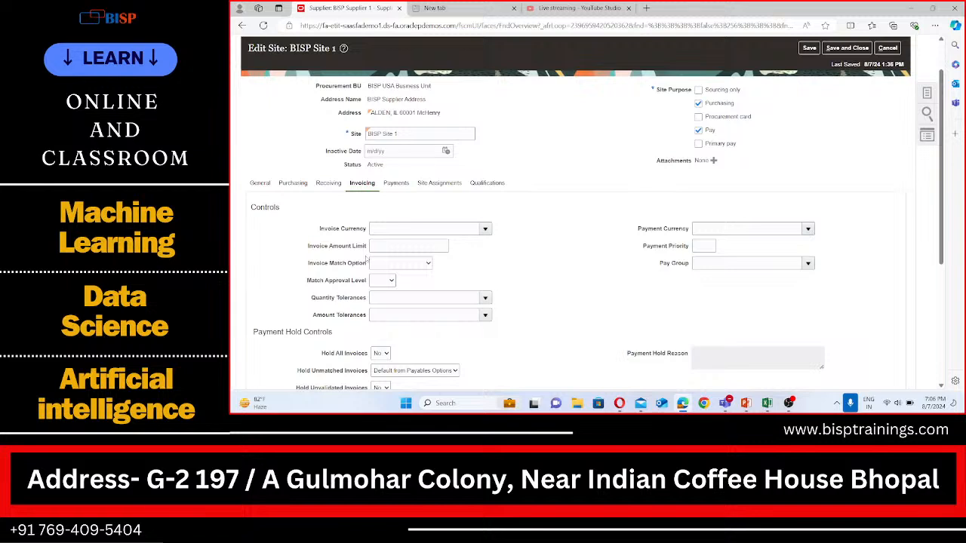
left_click(485, 229)
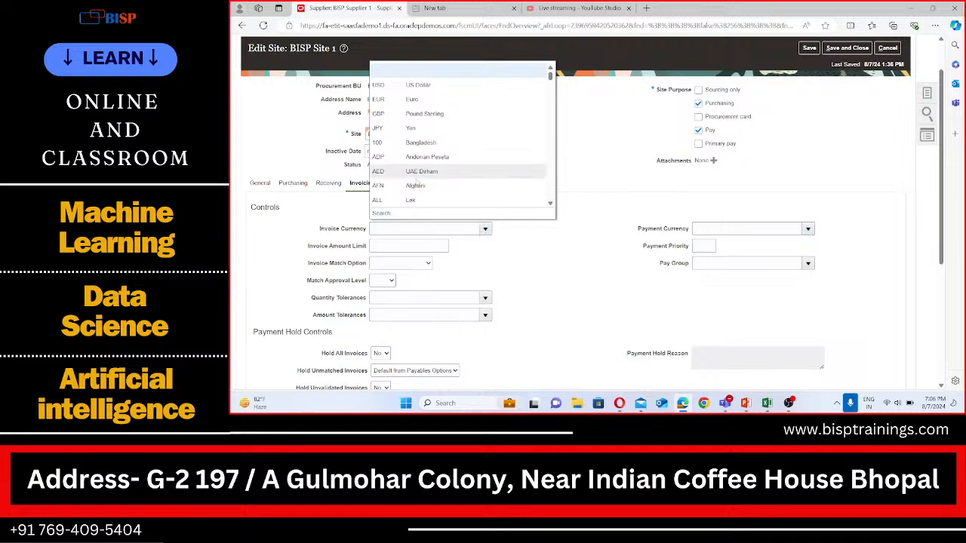
left_click(382, 213)
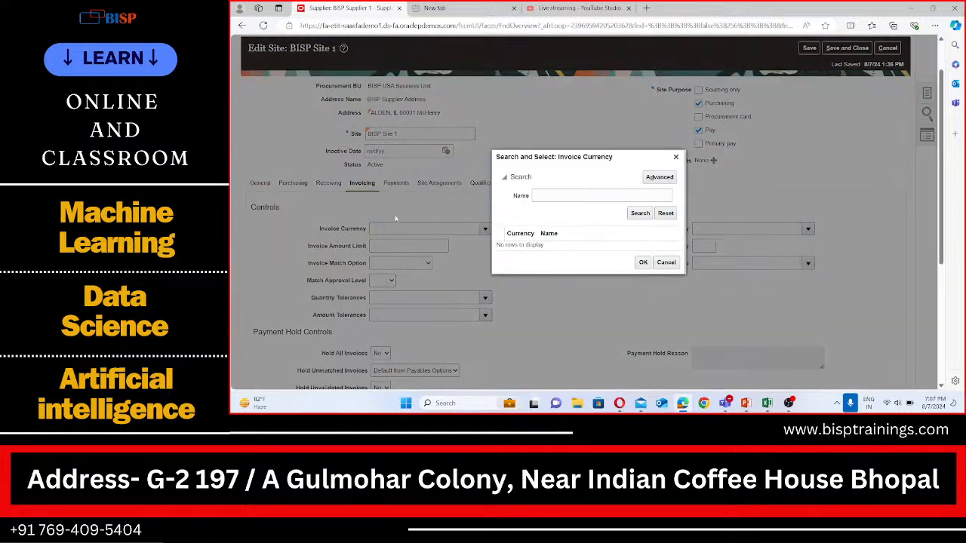
left_click(551, 197)
type("U")
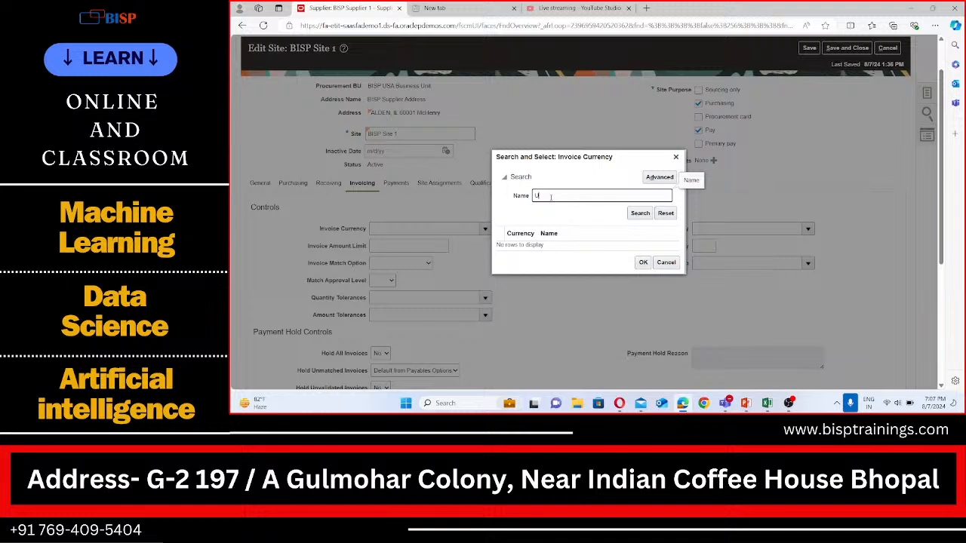
left_click(666, 262)
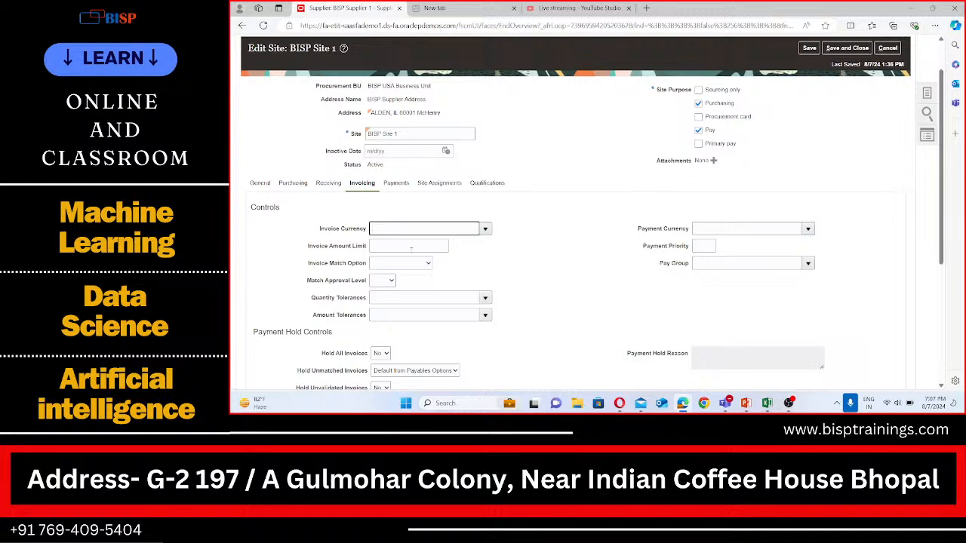
Set both the invoice currency and the payment currency to US Dollar
left_click(484, 228)
left_click(429, 86)
left_click(808, 229)
left_click(759, 88)
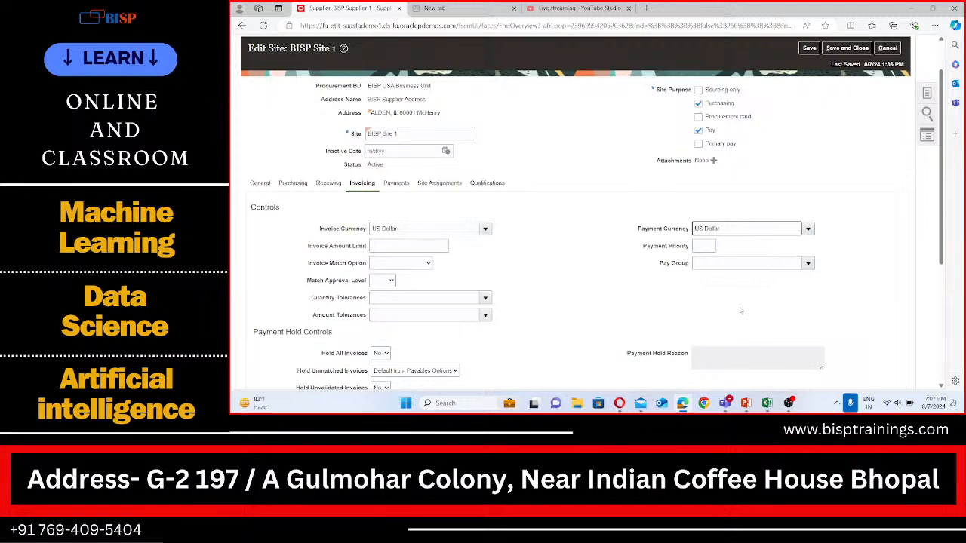
Open the site's Payments tab and make Check the default payment method
scroll(537, 287, "down", 1)
scroll(536, 288, "down", 1)
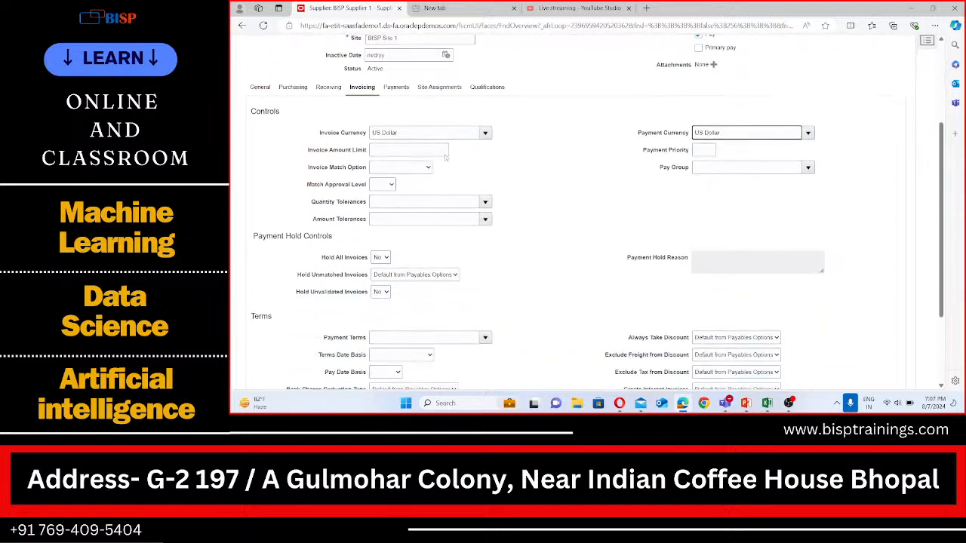
scroll(507, 193, "down", 2)
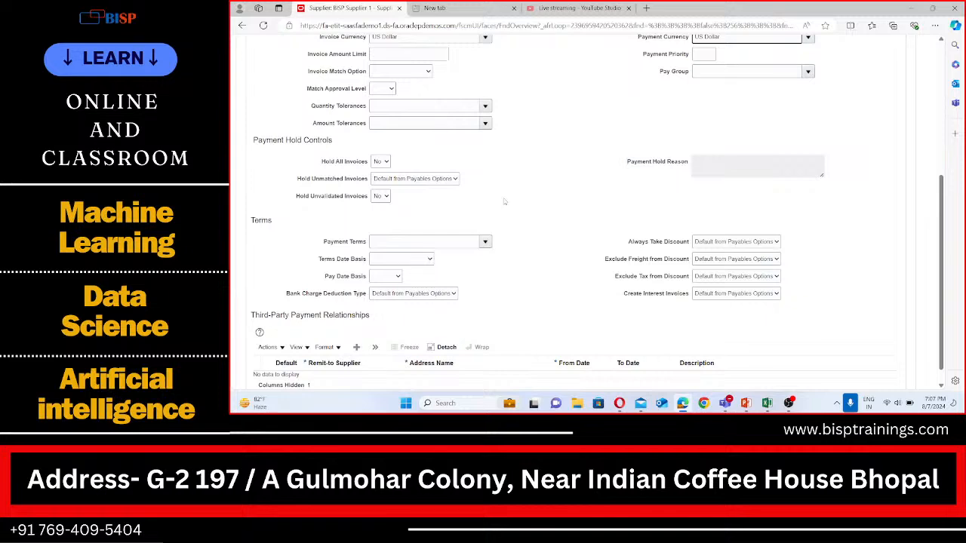
scroll(479, 200, "up", 5)
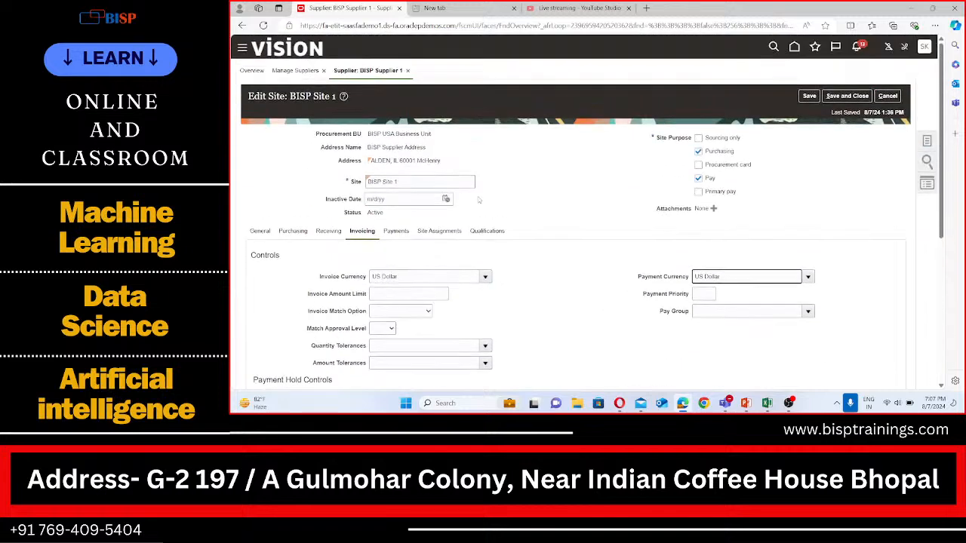
left_click(396, 233)
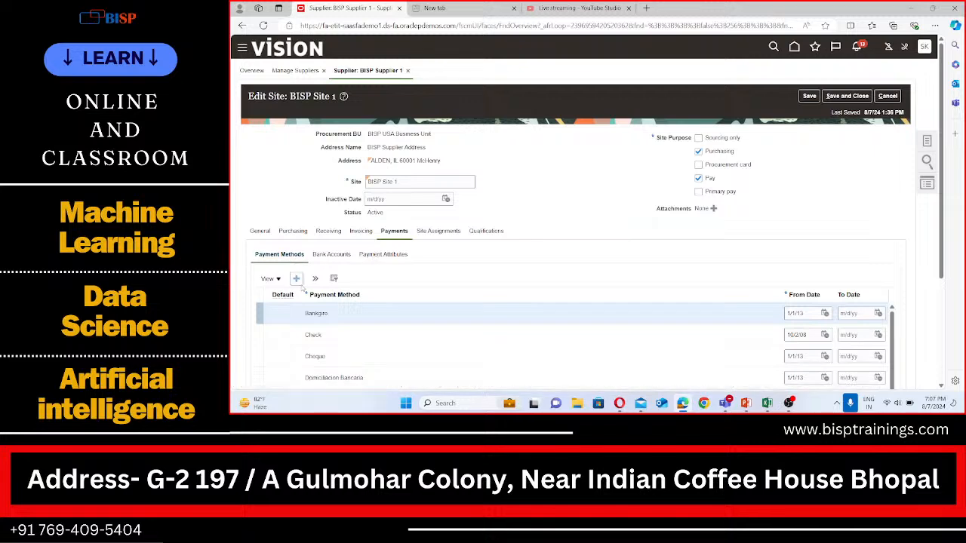
scroll(304, 289, "down", 1)
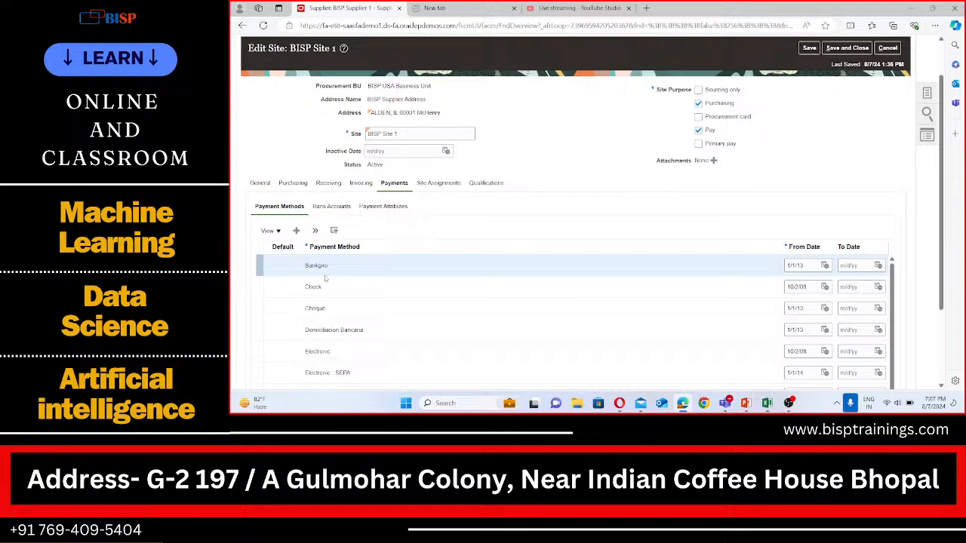
scroll(326, 280, "down", 5)
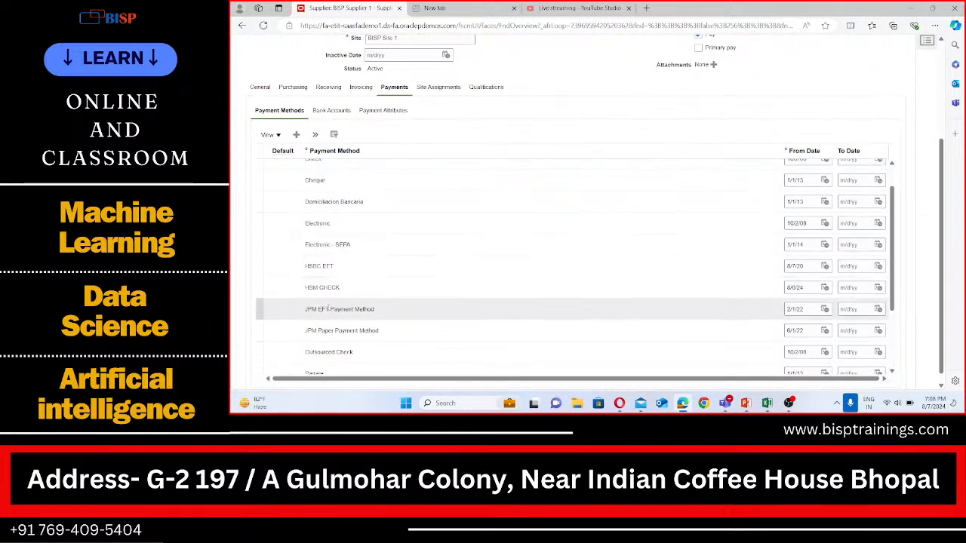
scroll(352, 283, "down", 3)
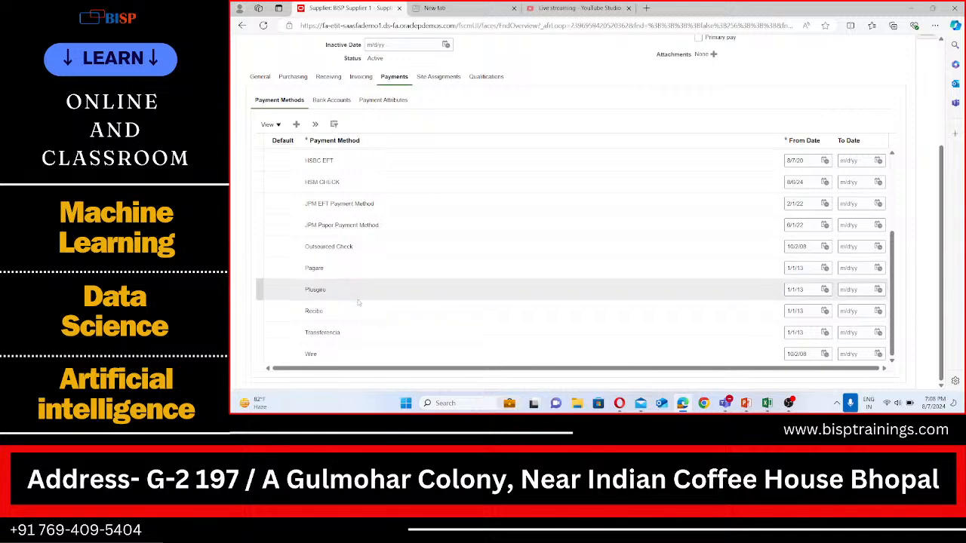
scroll(355, 294, "up", 5)
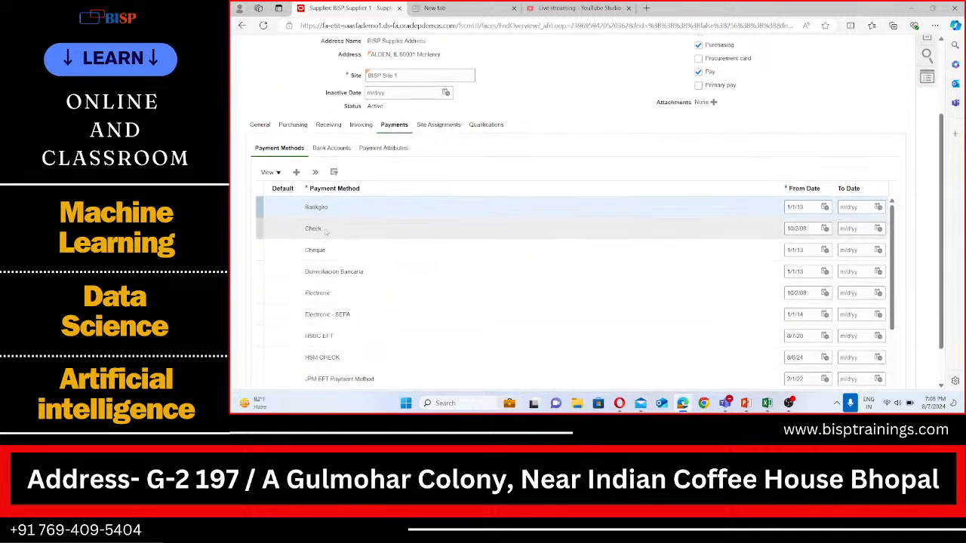
left_click(324, 229)
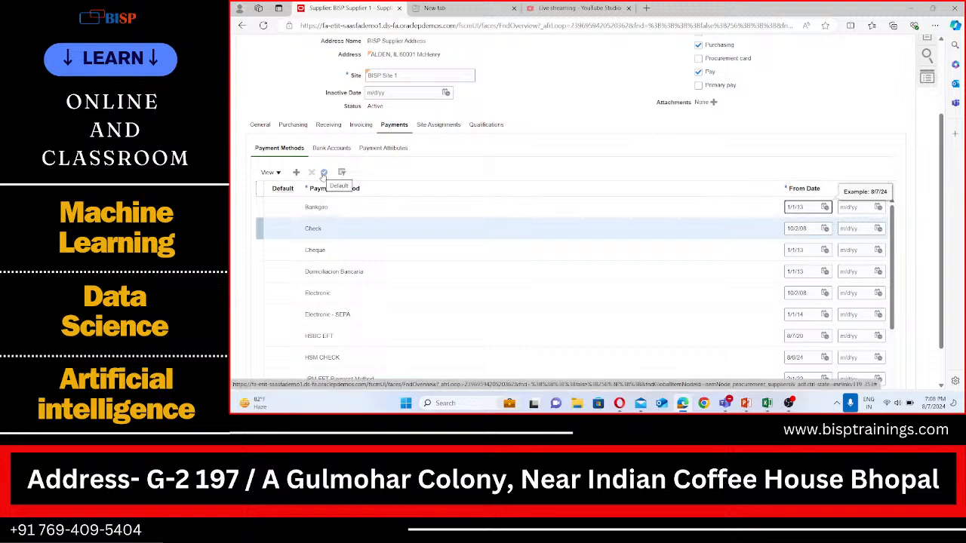
left_click(323, 173)
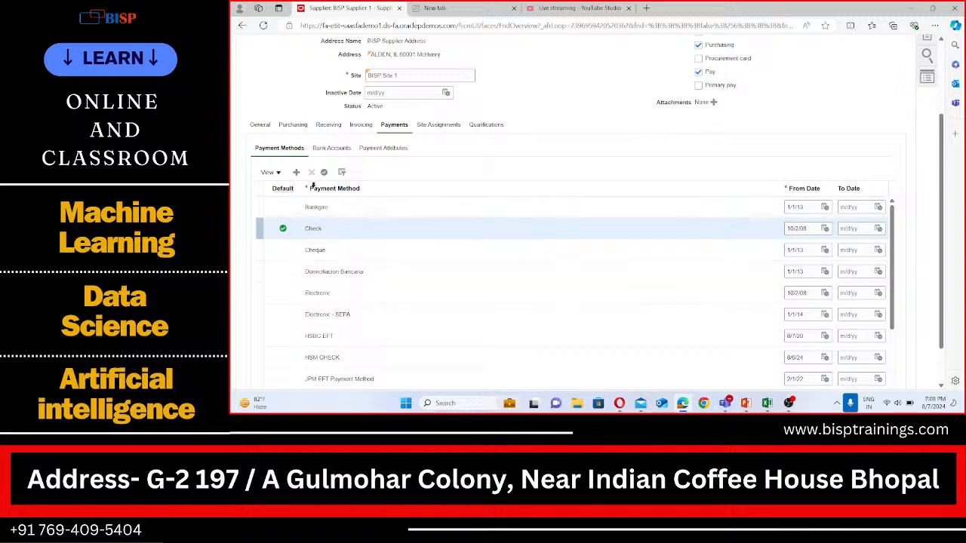
Browse the site's Bank Accounts, Payment Attributes and Payment Methods subtabs
scroll(360, 186, "up", 2)
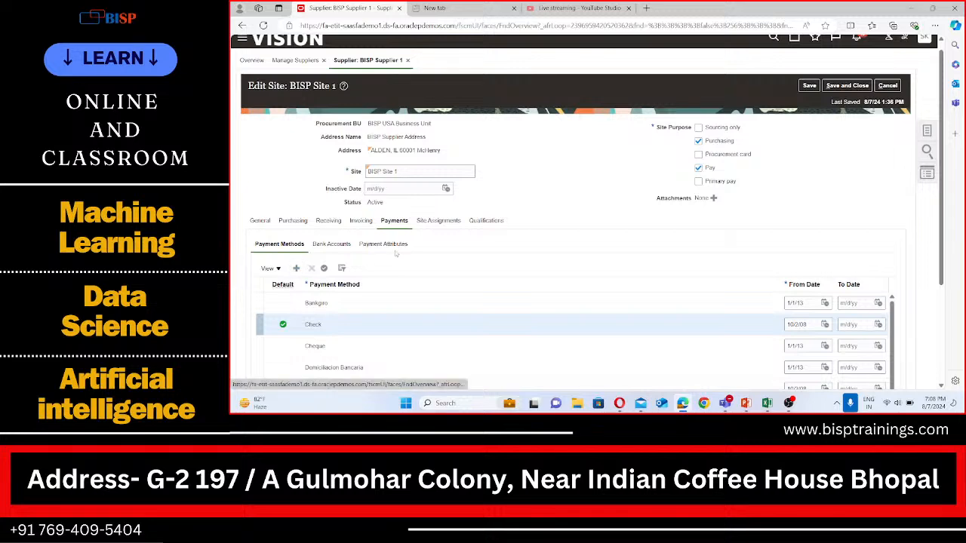
scroll(391, 255, "down", 2)
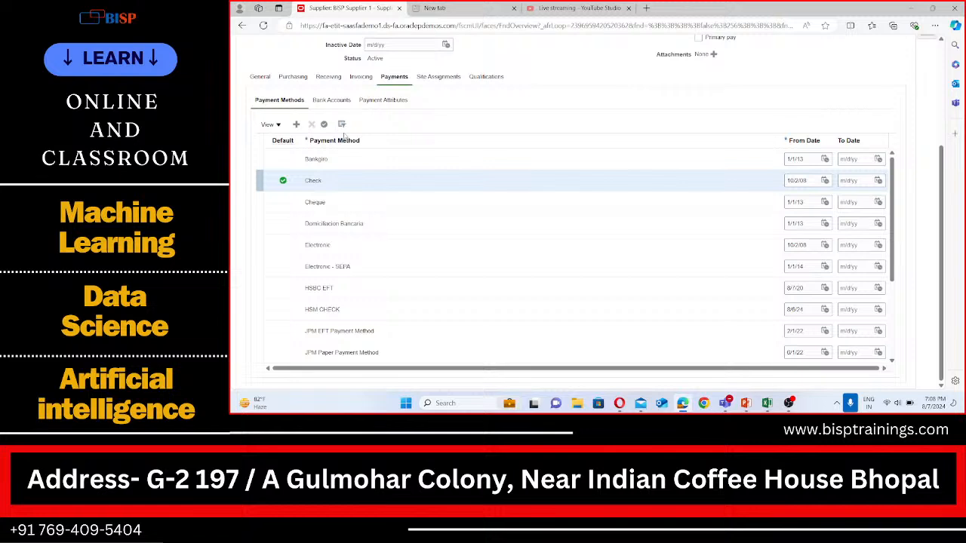
scroll(345, 137, "up", 4)
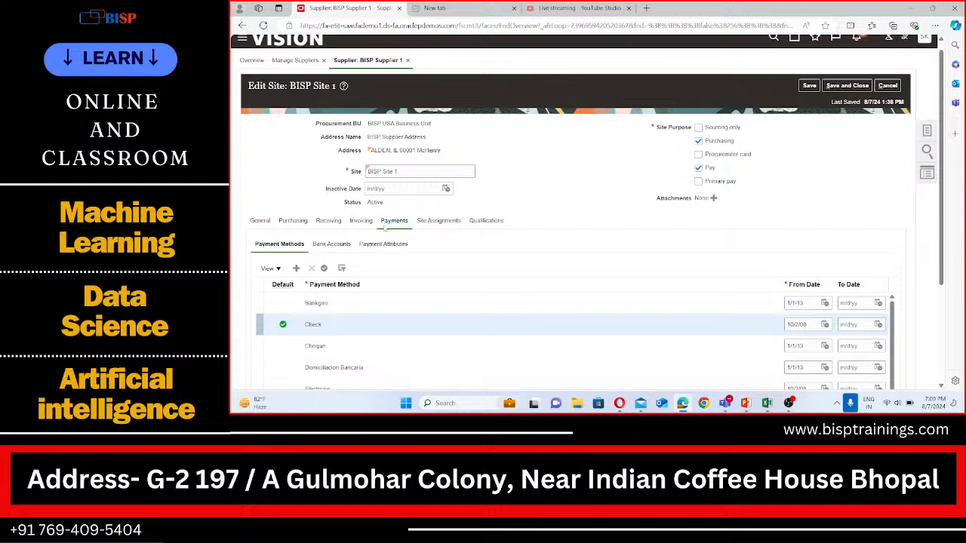
left_click(336, 247)
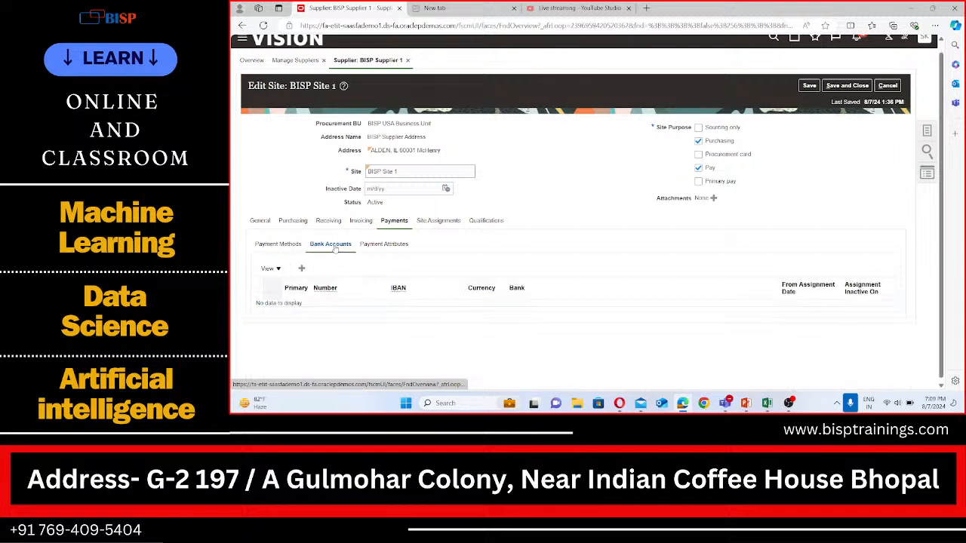
left_click(399, 246)
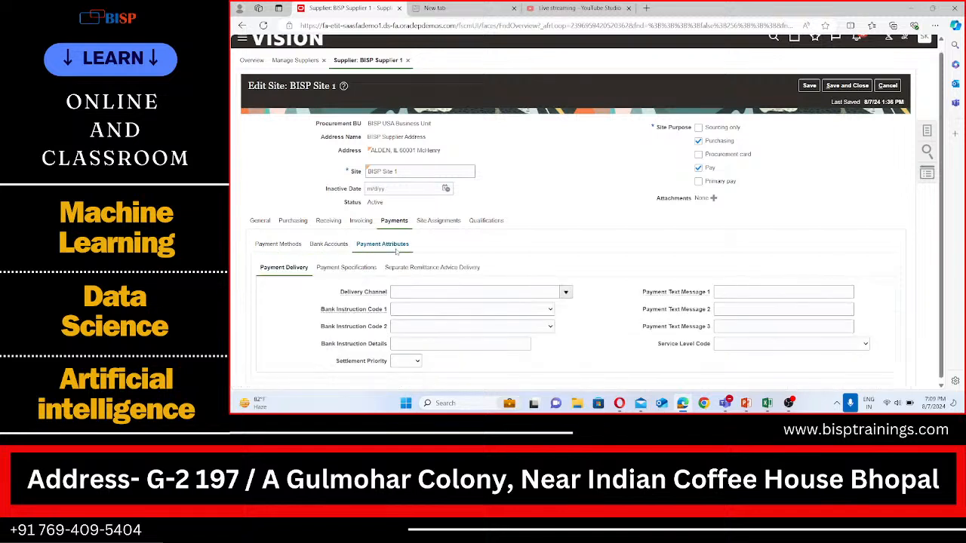
left_click(279, 245)
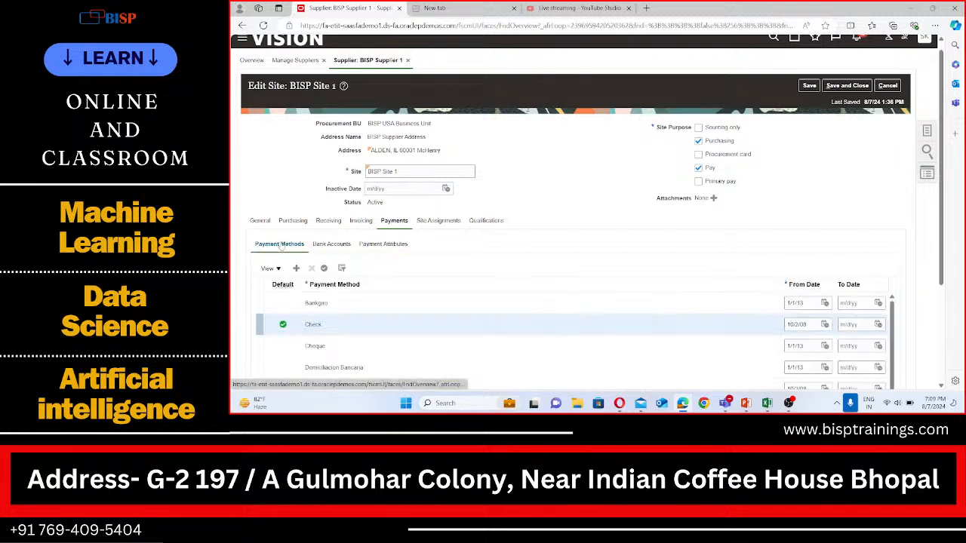
scroll(311, 259, "down", 1)
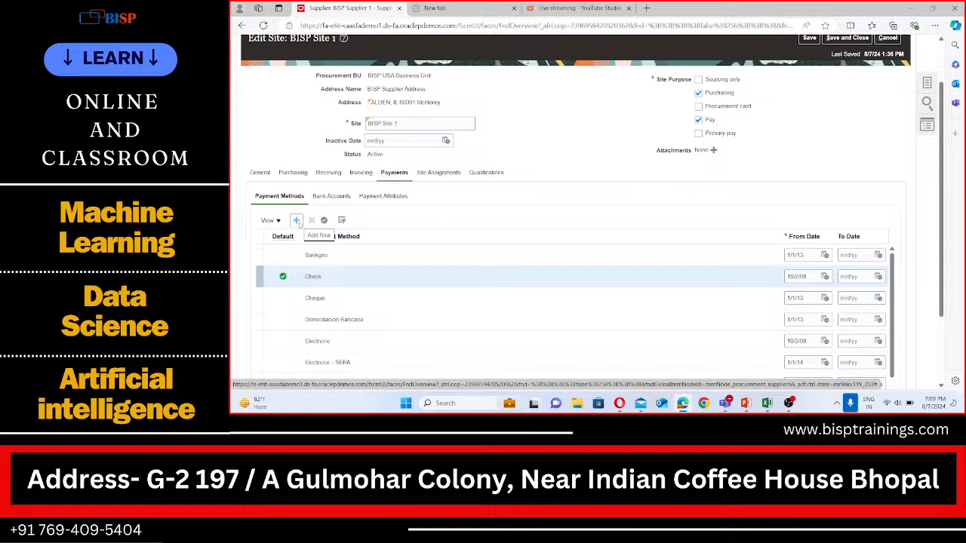
Autocreate the site assignments and set the ship-to location to BISP Dallas by searching for BISP
left_click(442, 173)
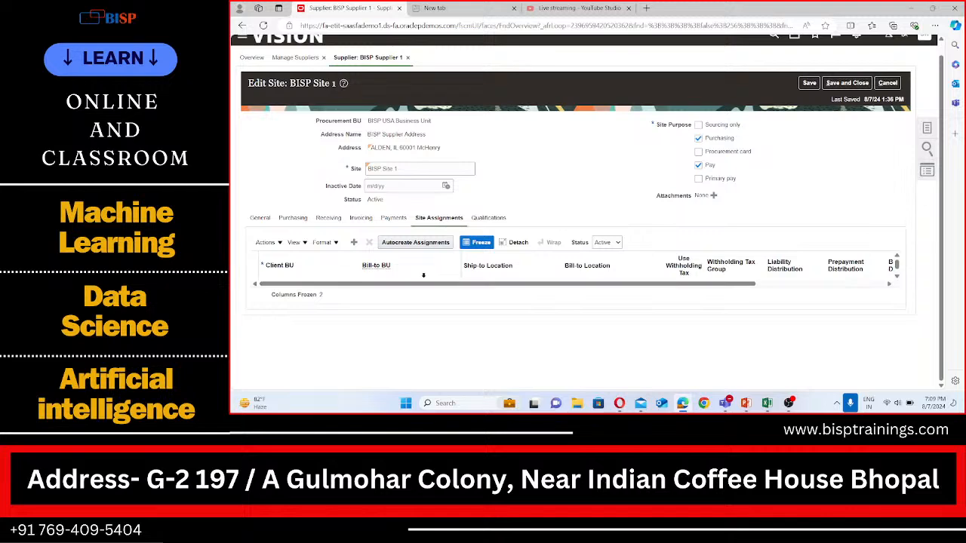
left_click(422, 247)
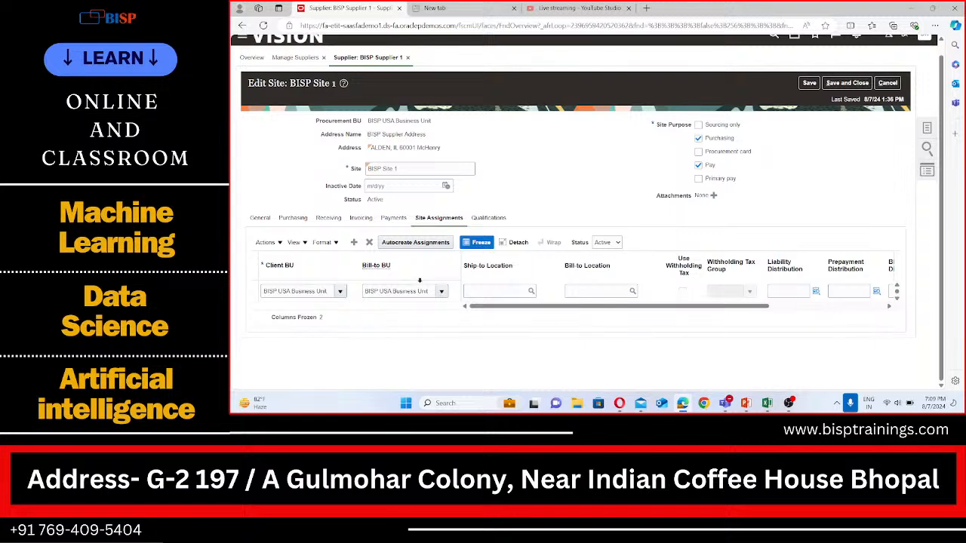
left_click_drag(515, 307, 481, 313)
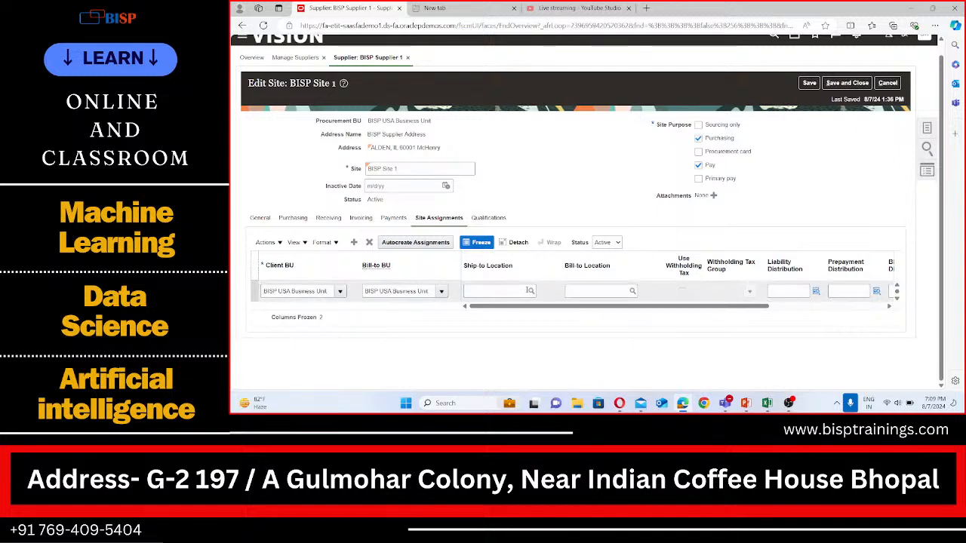
left_click(532, 291)
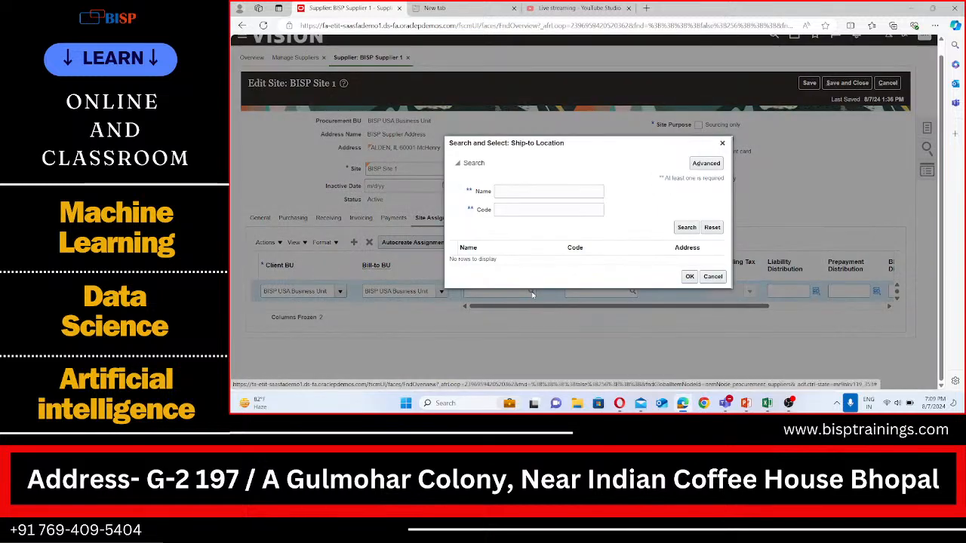
type("B")
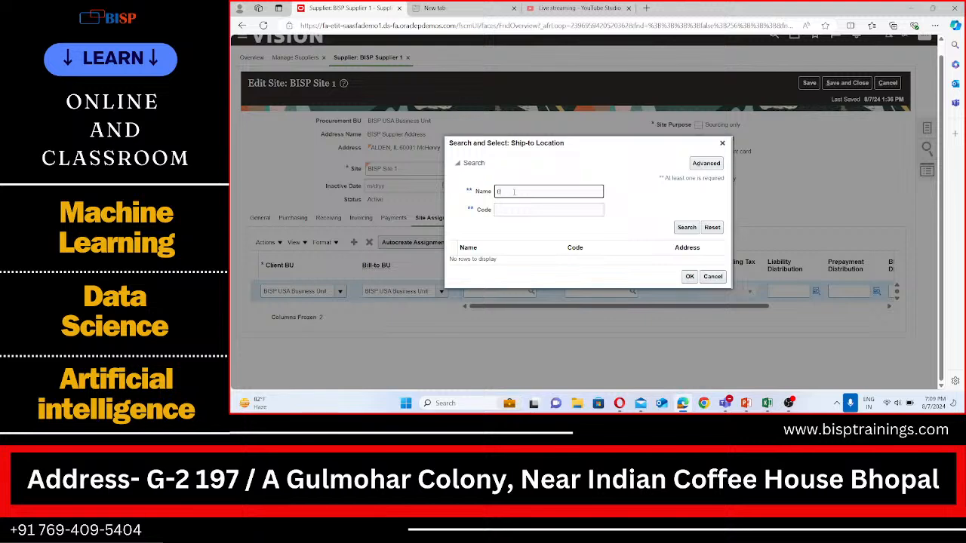
type("ISP")
left_click(690, 228)
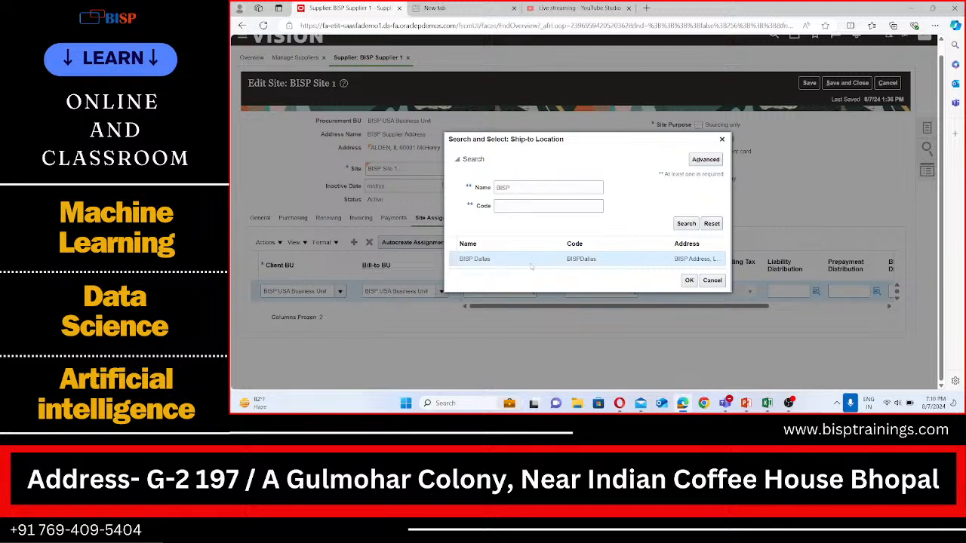
left_click(688, 280)
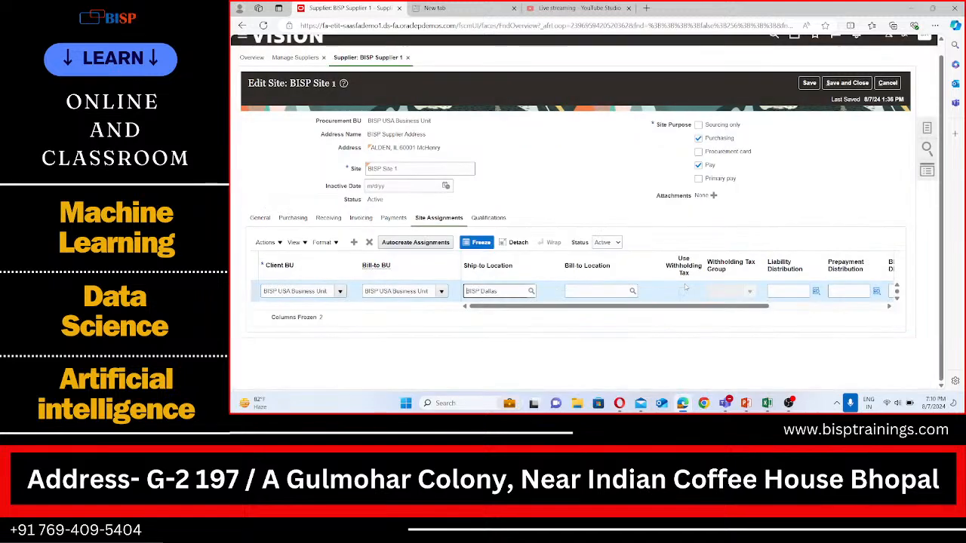
Set the assignment's bill-to location to BISP Dallas by searching locations named BIS
left_click(633, 293)
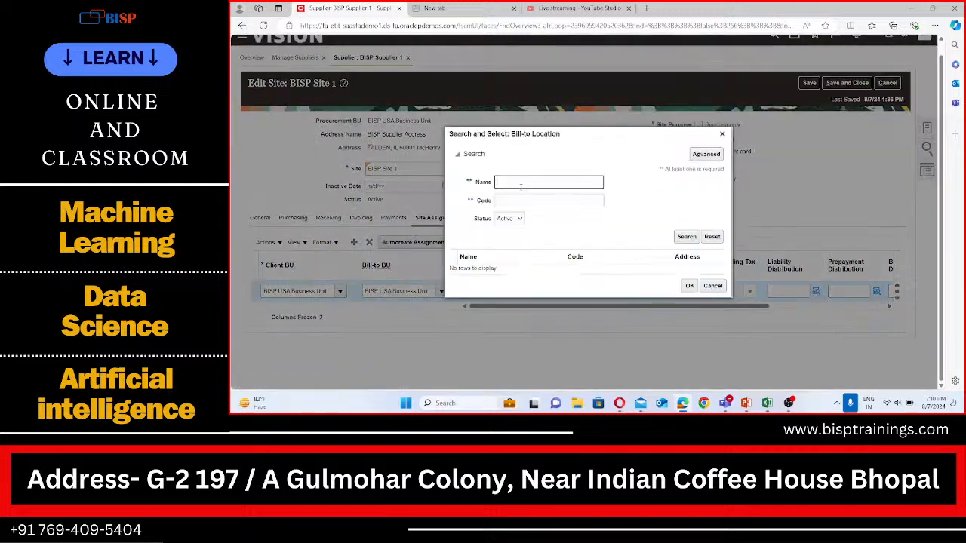
type("BISP")
left_click(681, 236)
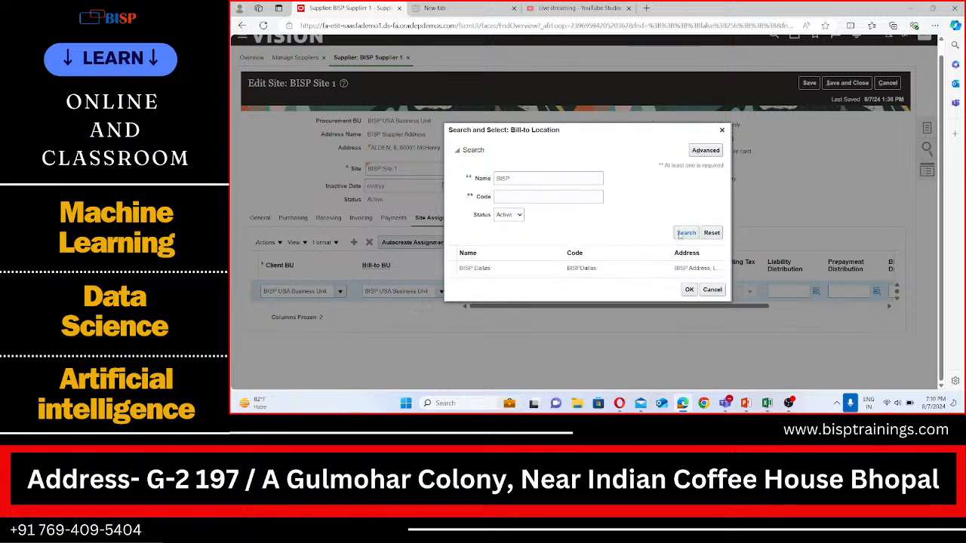
left_click(627, 269)
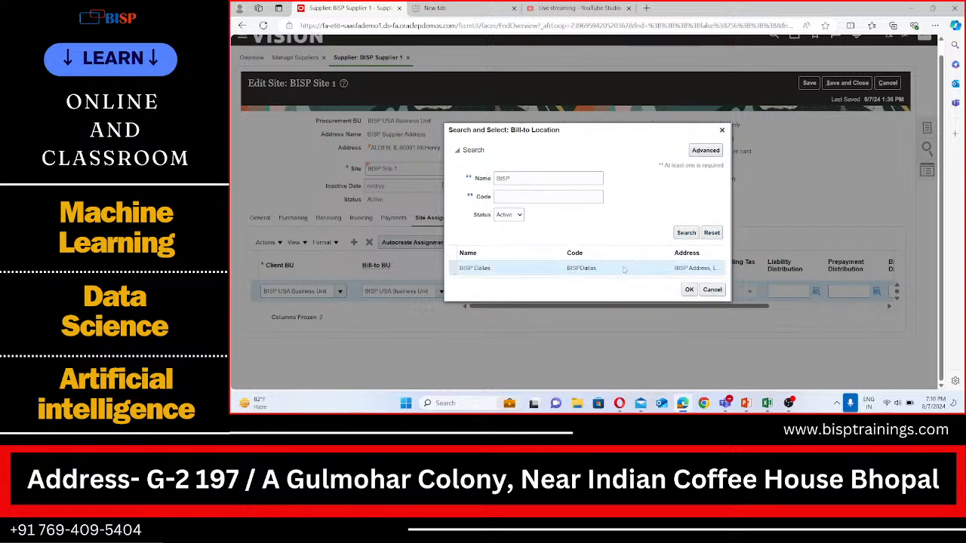
left_click(686, 291)
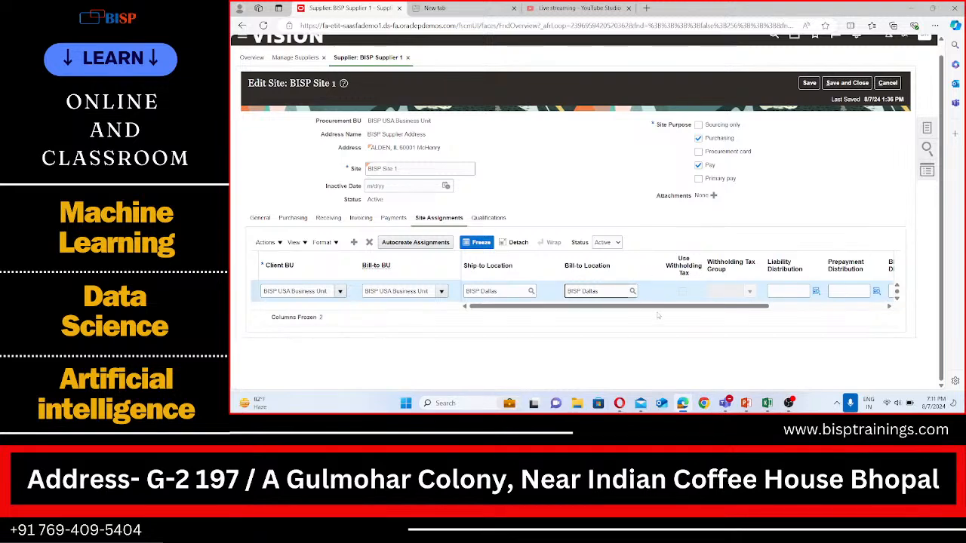
Save and close the supplier site, then dismiss the confirmation
left_click_drag(659, 307, 738, 311)
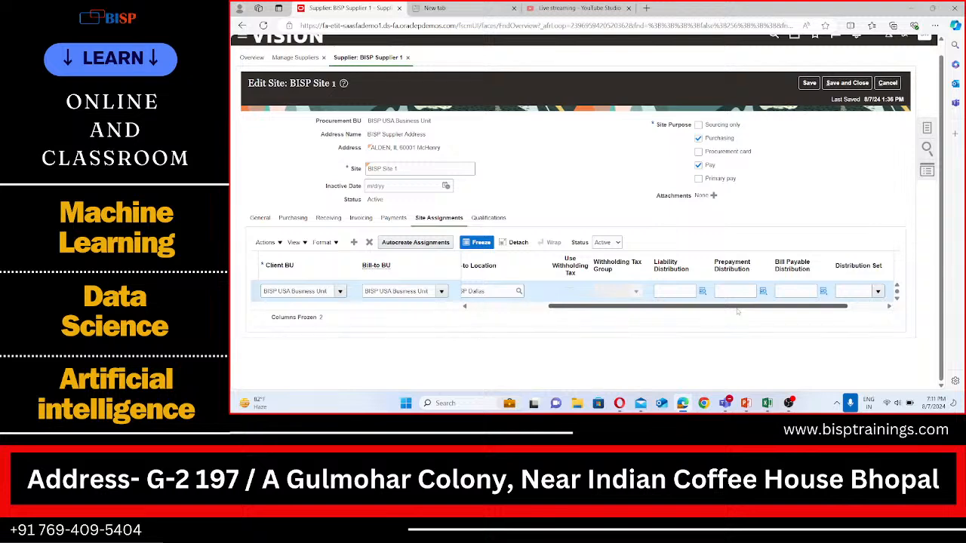
left_click(842, 84)
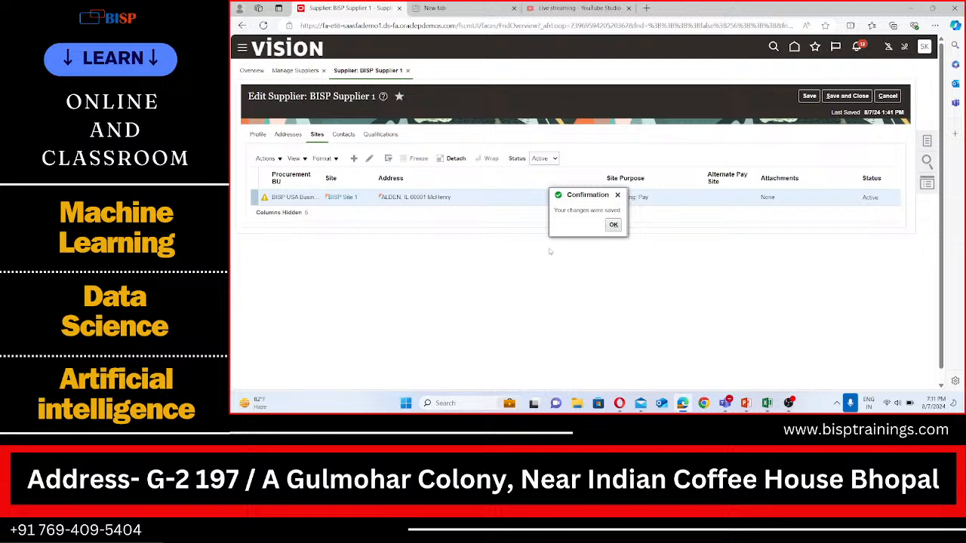
left_click(613, 226)
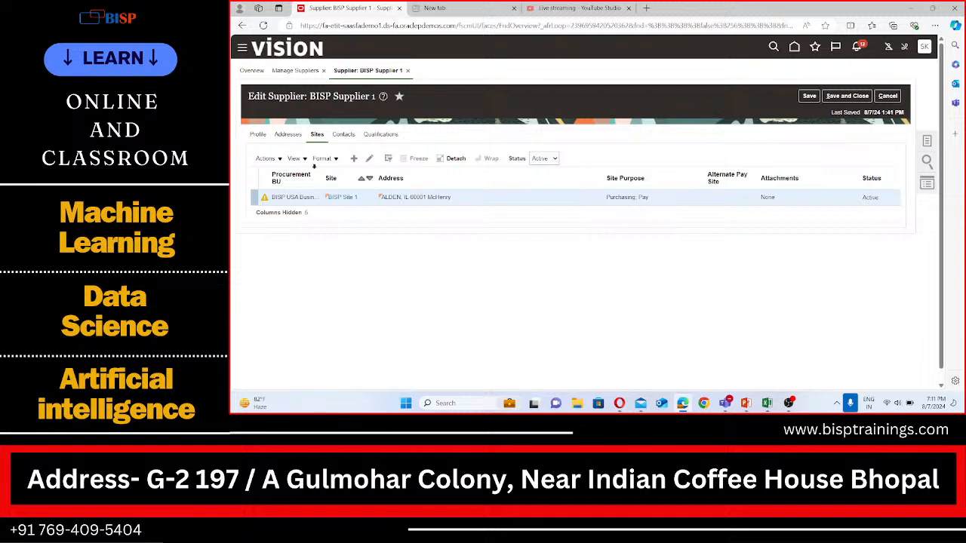
Start a new contact for the supplier and set the salutation to Mr
left_click(344, 134)
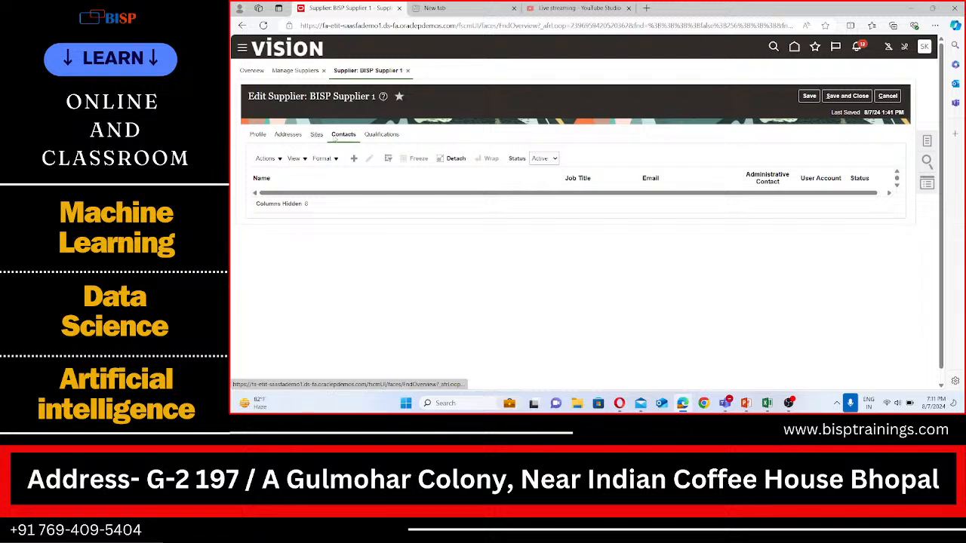
left_click(360, 160)
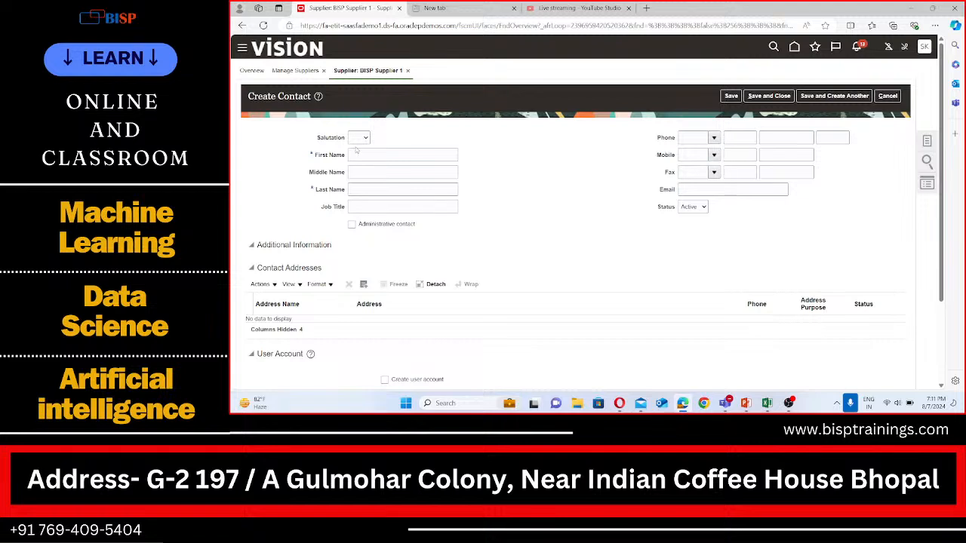
left_click(361, 137)
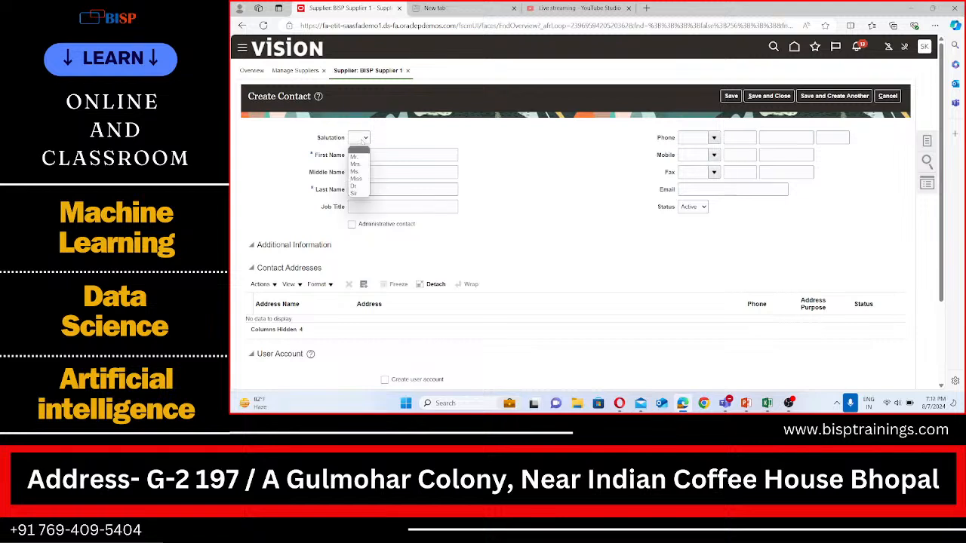
left_click(365, 153)
left_click(368, 153)
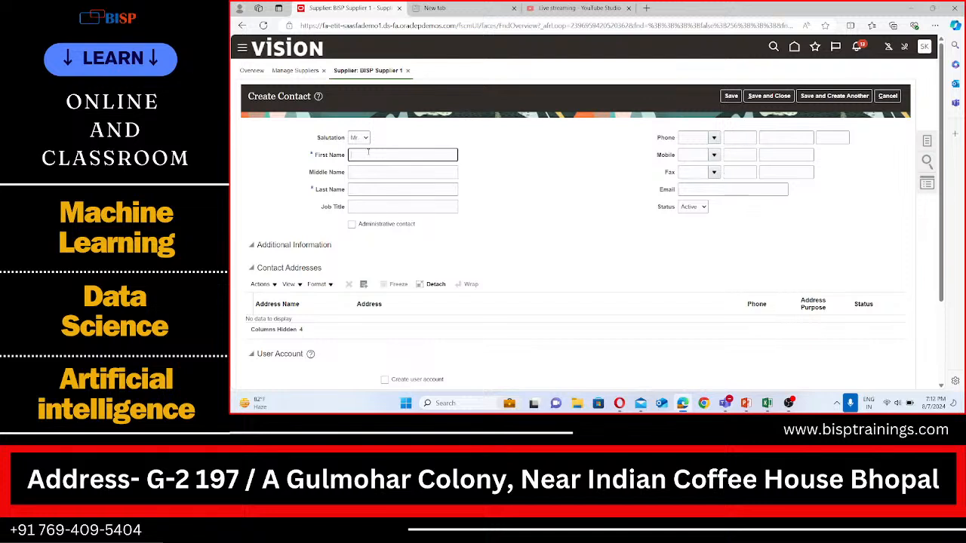
Enter the contact's first name and last name
type("AJ")
key("BackSpace")
left_click(370, 188)
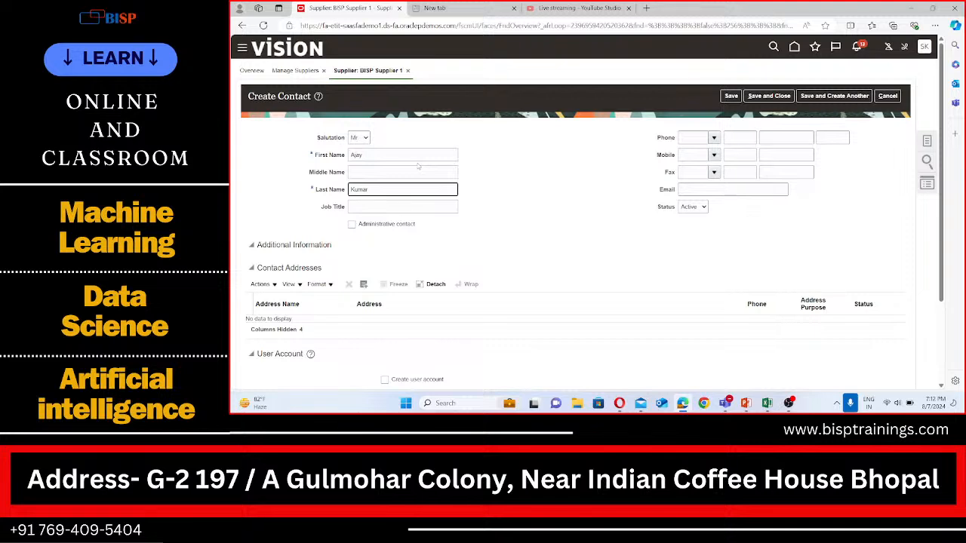
Add BISP Supplier Address as the contact's address, then save the contact and start another one
scroll(395, 192, "down", 2)
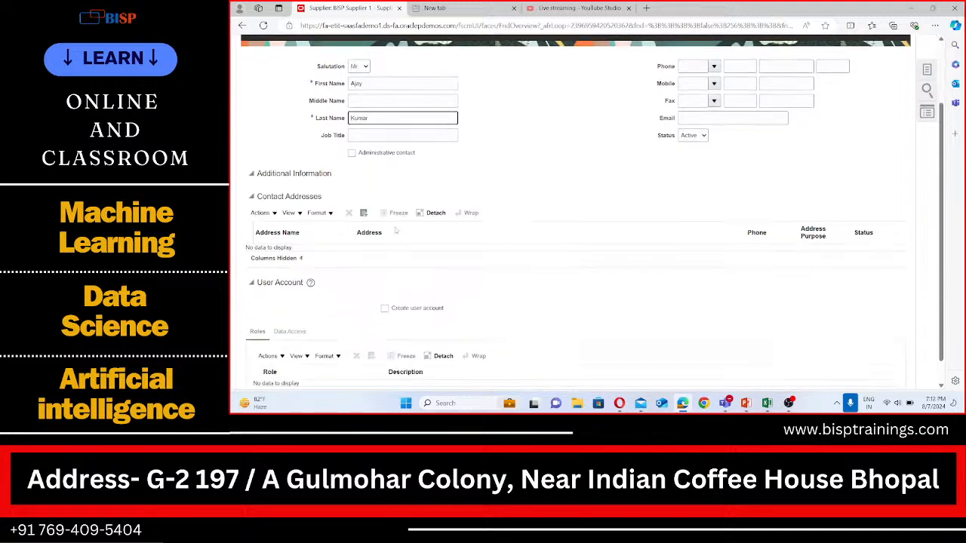
scroll(385, 193, "up", 2)
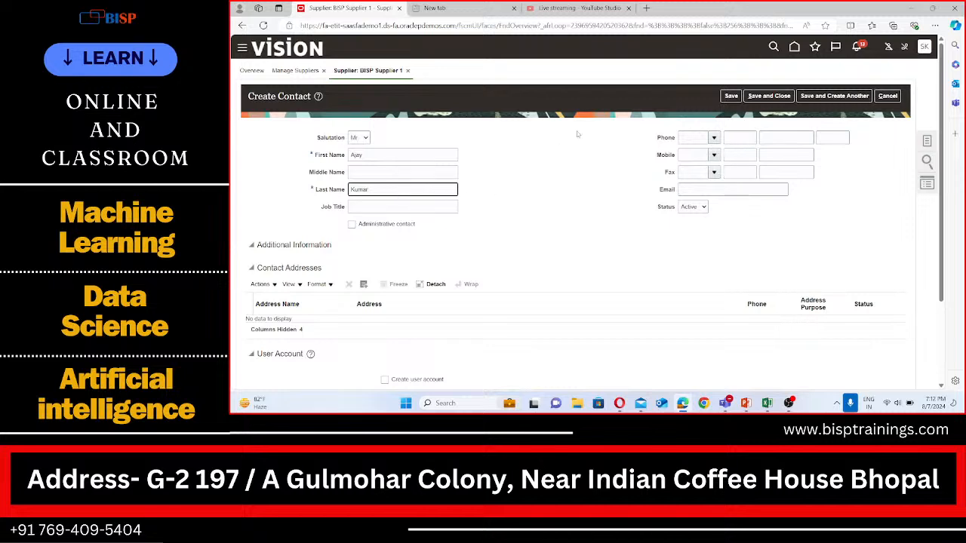
scroll(374, 208, "down", 2)
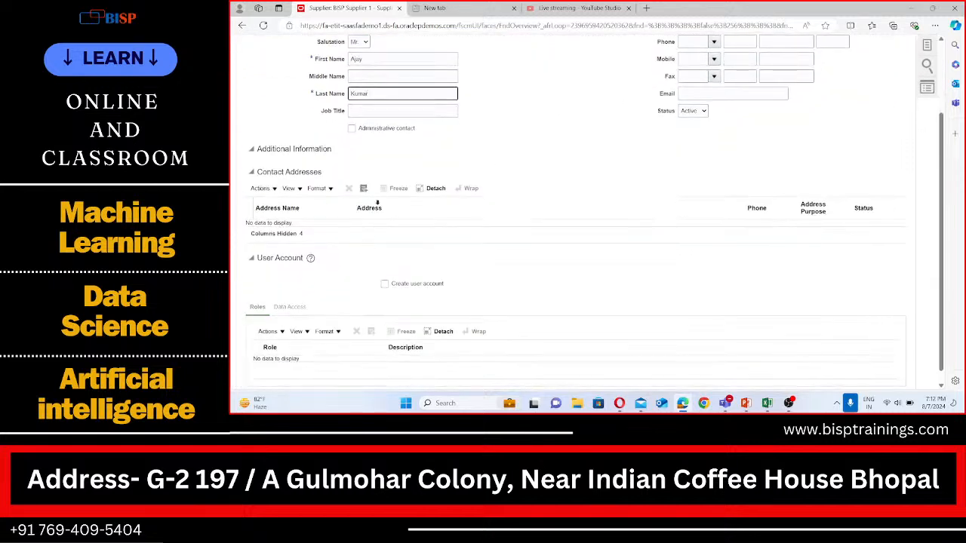
left_click(364, 188)
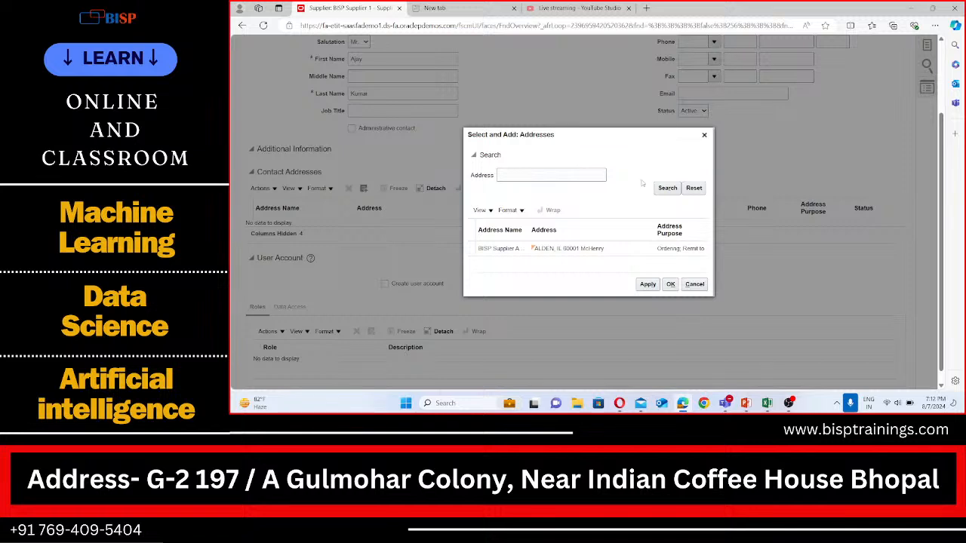
left_click(592, 251)
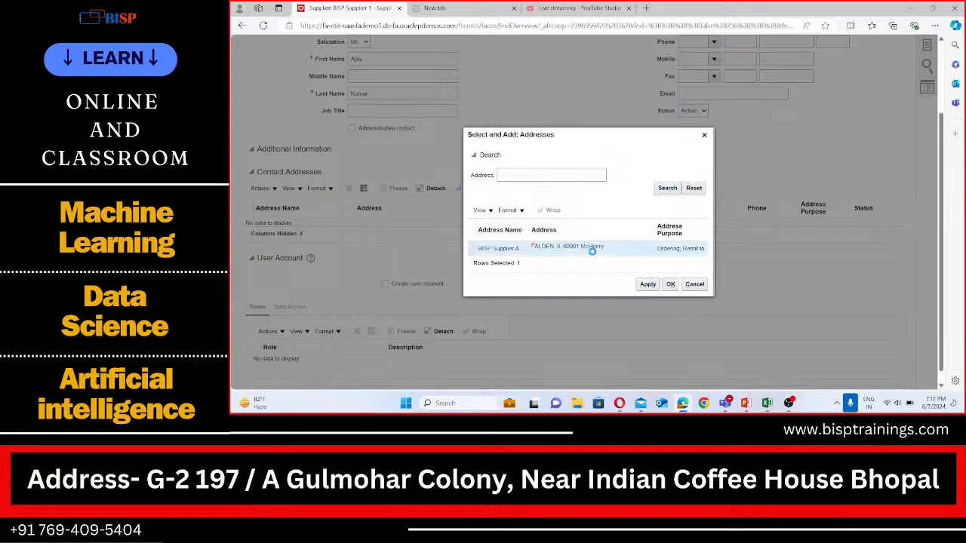
left_click(648, 284)
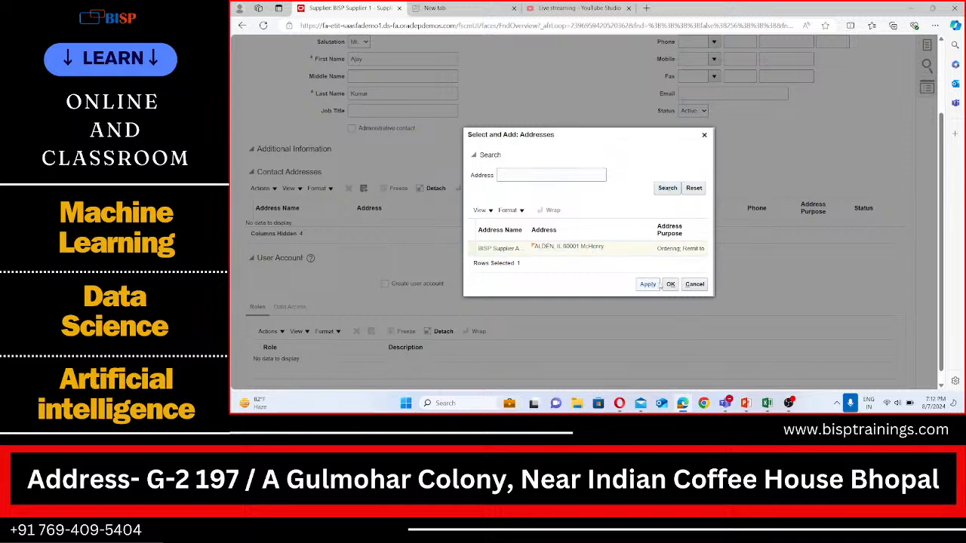
left_click(670, 285)
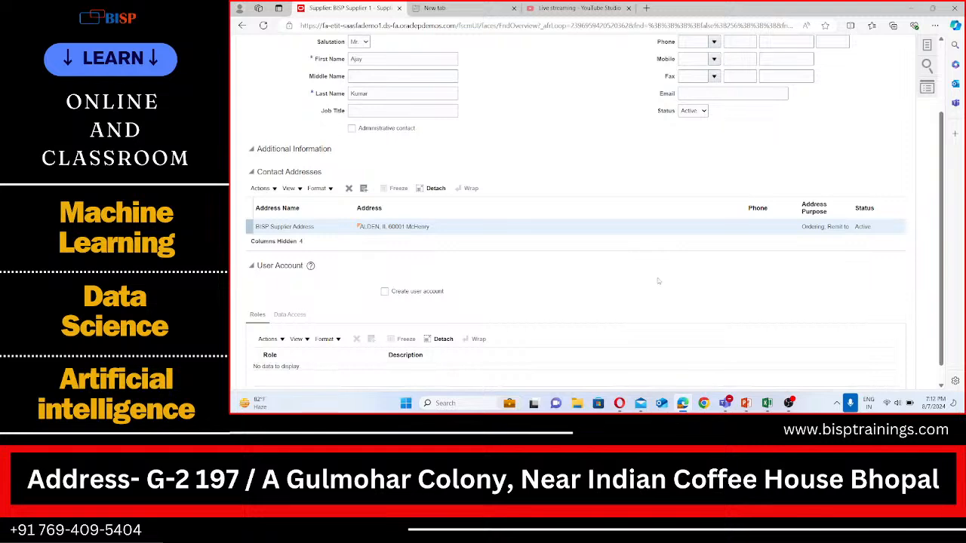
scroll(572, 250, "up", 2)
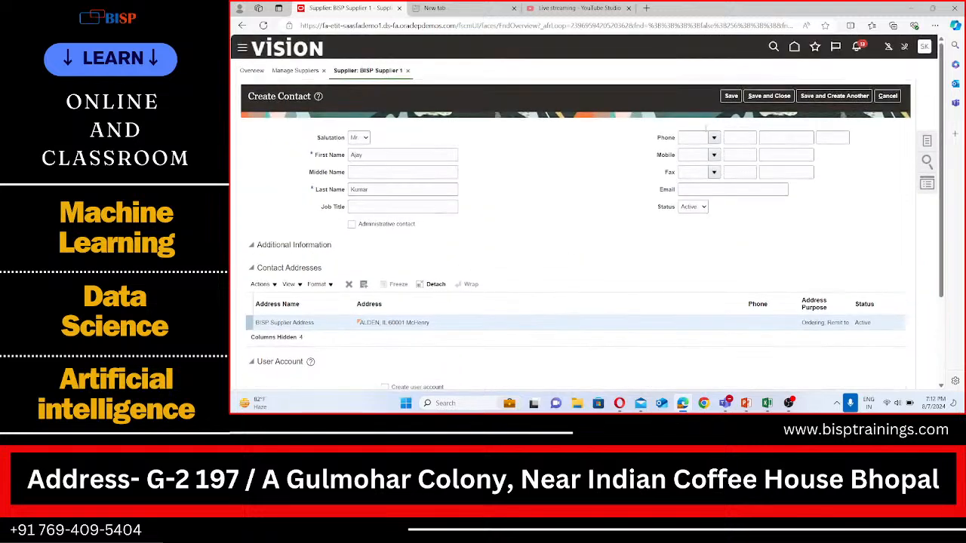
left_click(823, 95)
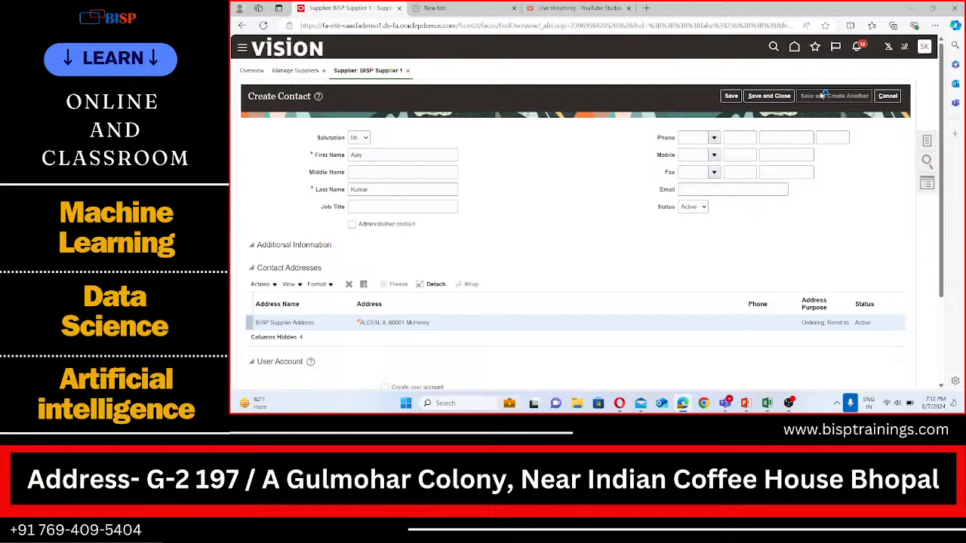
Switch to the Excel notes workbook and review the listed supplier setup steps
left_click(766, 404)
left_click(263, 228)
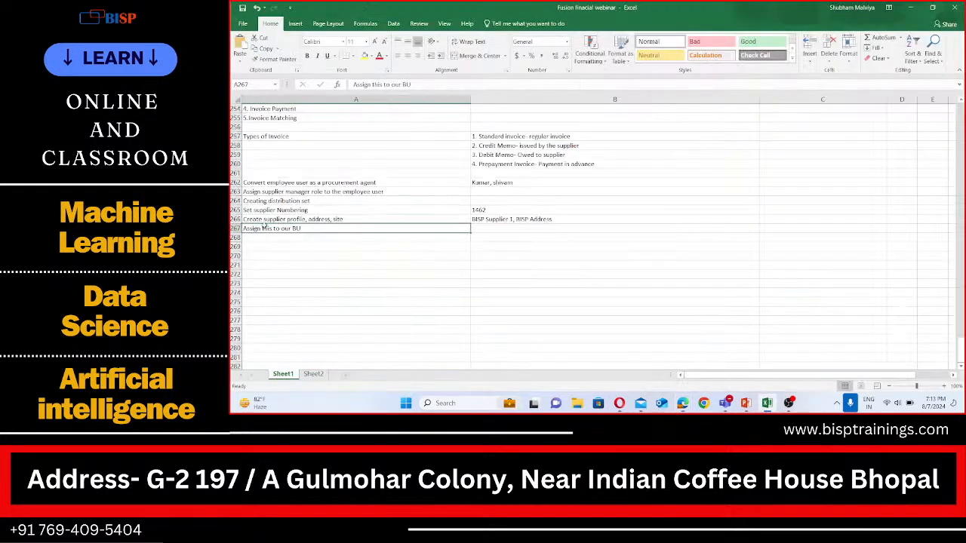
left_click(275, 219)
double_click(283, 219)
left_click_drag(283, 219, 243, 219)
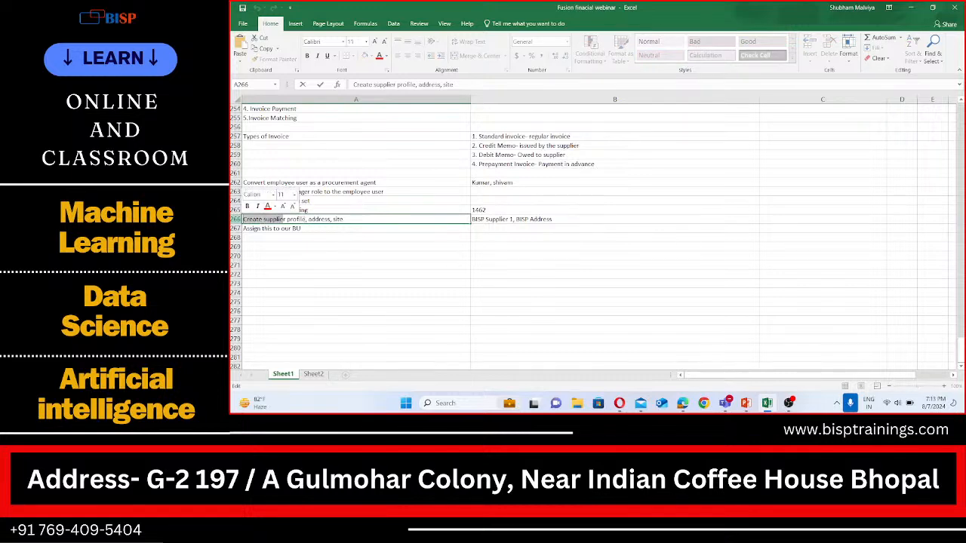
double_click(300, 219)
left_click(331, 219)
double_click(325, 219)
left_click(347, 218)
double_click(340, 219)
left_click(325, 248)
left_click(266, 228)
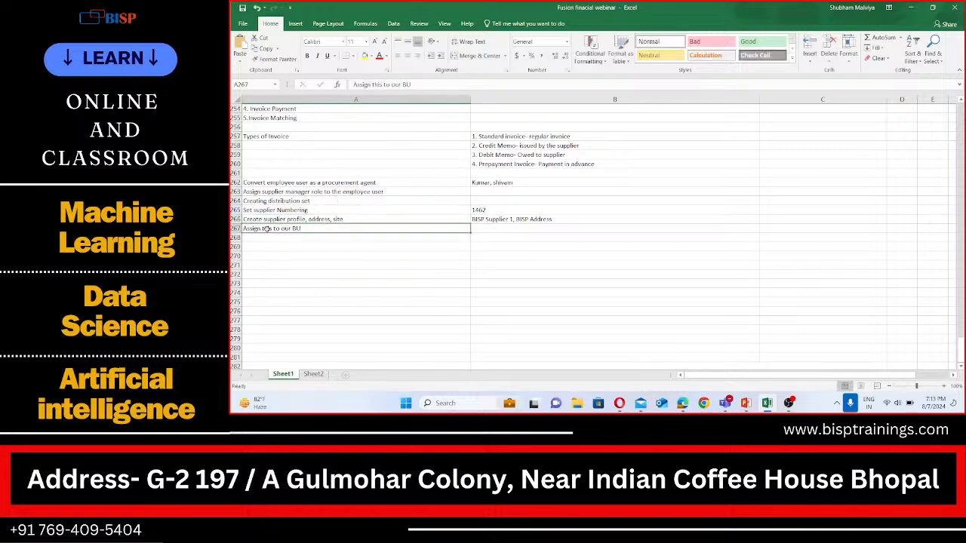
double_click(297, 228)
Enter the note Creation of Bnak Account in cell A269
left_click(316, 243)
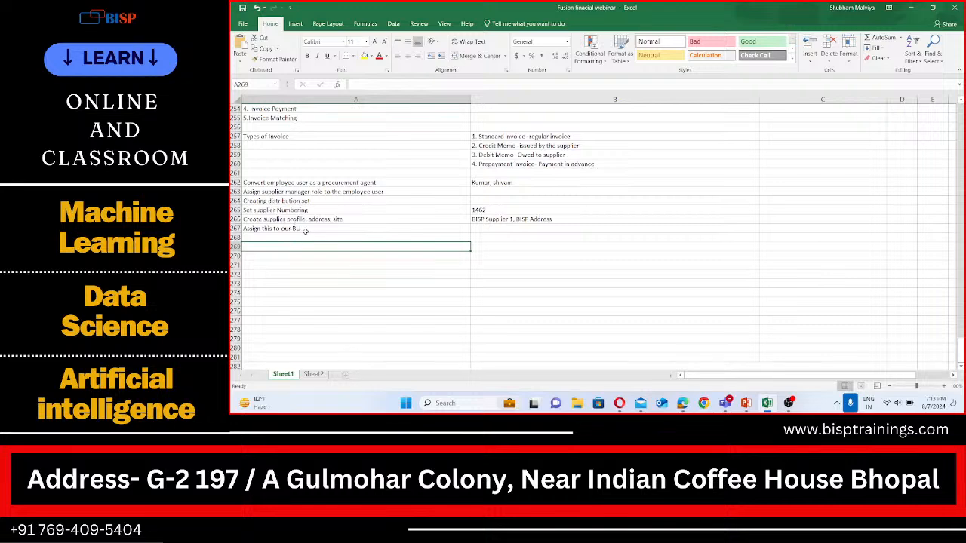
double_click(262, 247)
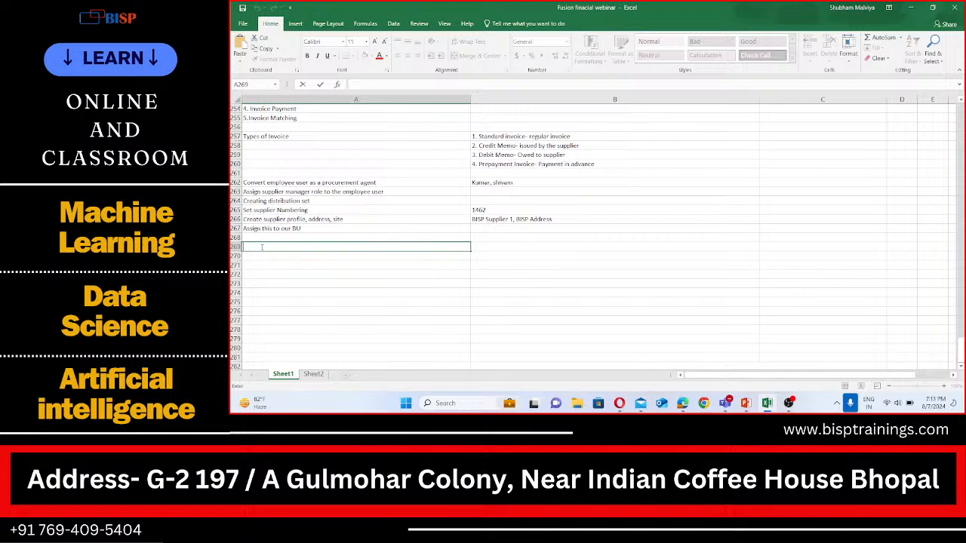
type("Crea")
type("ting")
key("BackSpace")
type("on p")
type("of Bnak")
type(" Account")
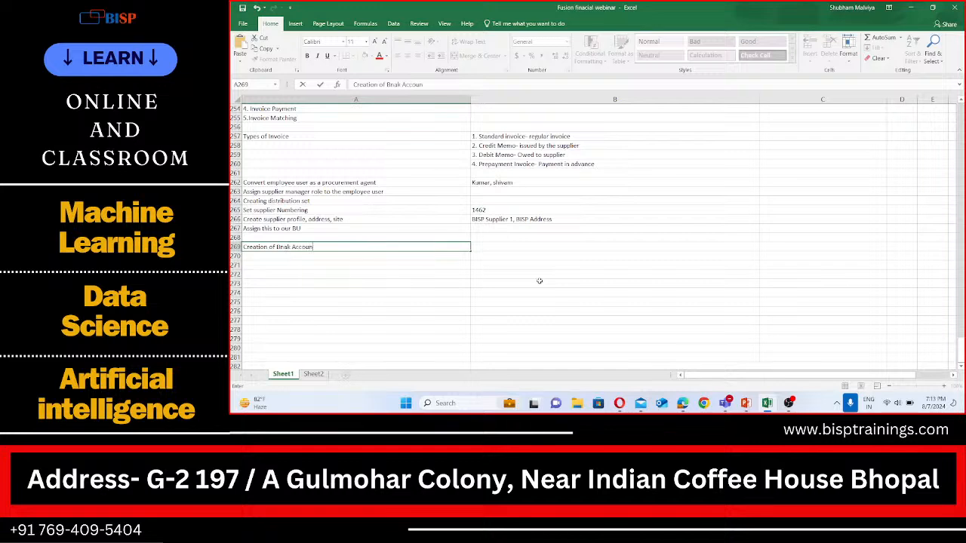
Enter Making paymnet to supplier in cell B269 beside the new note
left_click(491, 254)
key("Up")
key("Up")
key("Up")
left_click(490, 246)
double_click(490, 246)
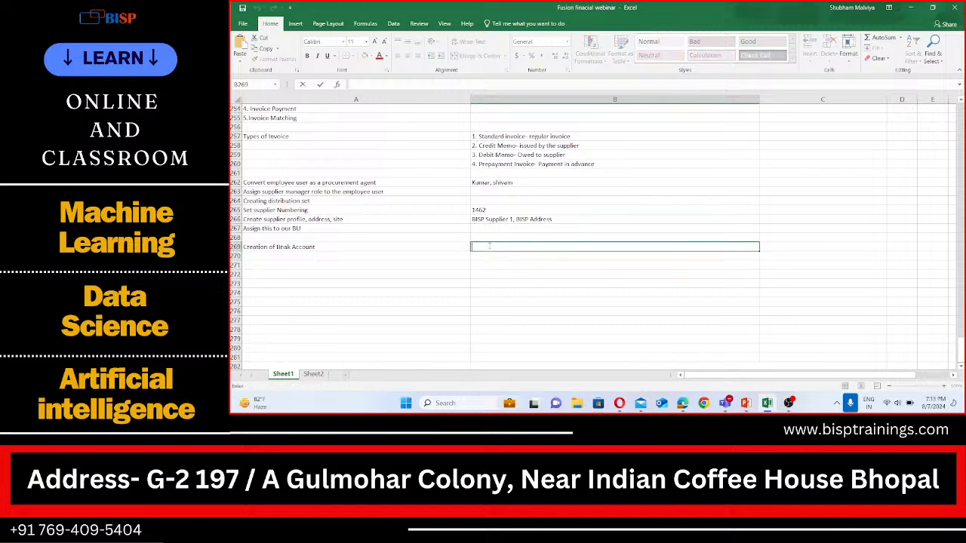
type("Making paymnet to supplier")
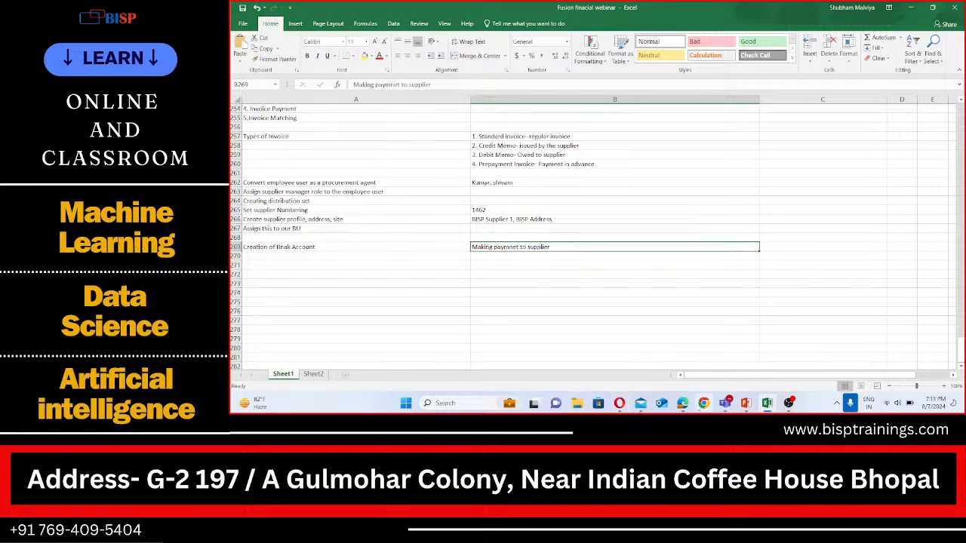
Return to the browser, attempt to save the blank contact form, dismiss the messages, and cancel it
left_click(683, 403)
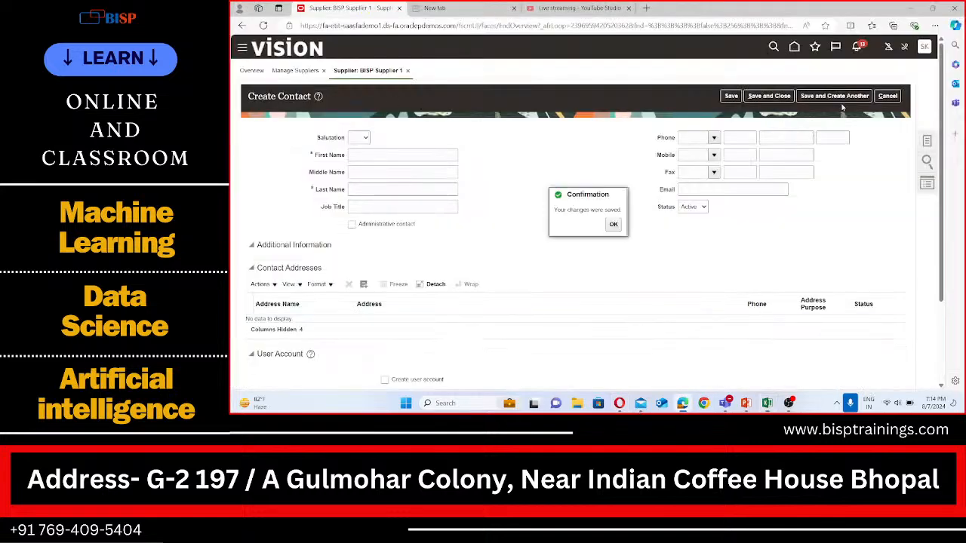
left_click(769, 97)
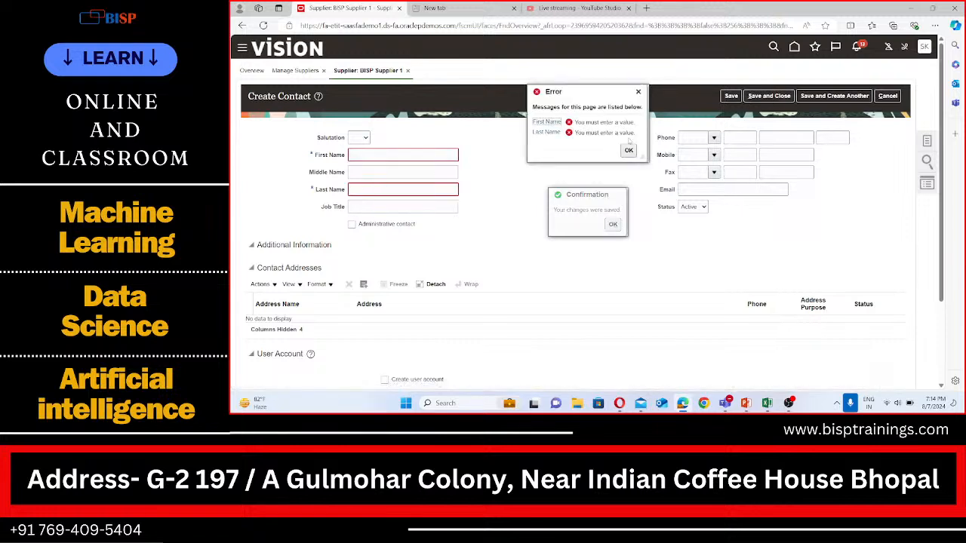
left_click(628, 150)
left_click(613, 224)
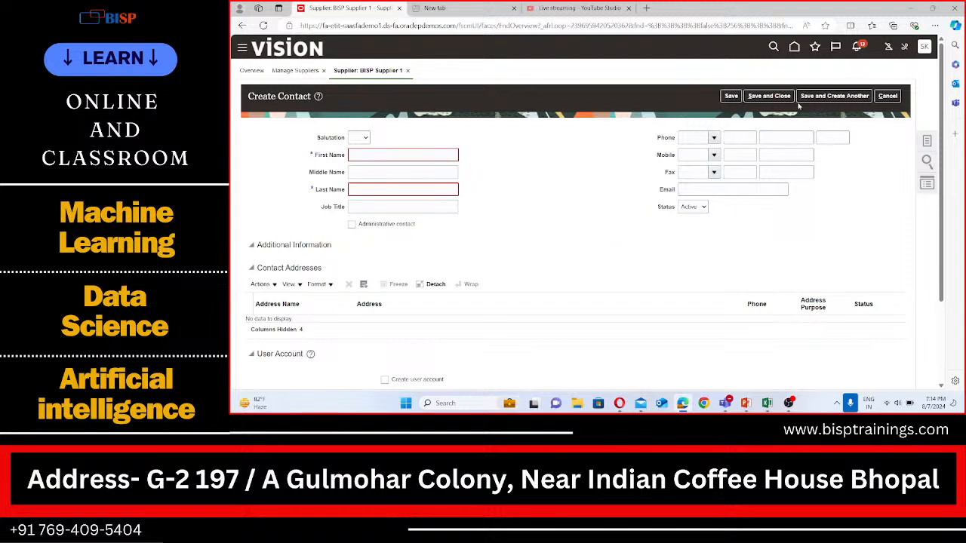
scroll(349, 213, "down", 2)
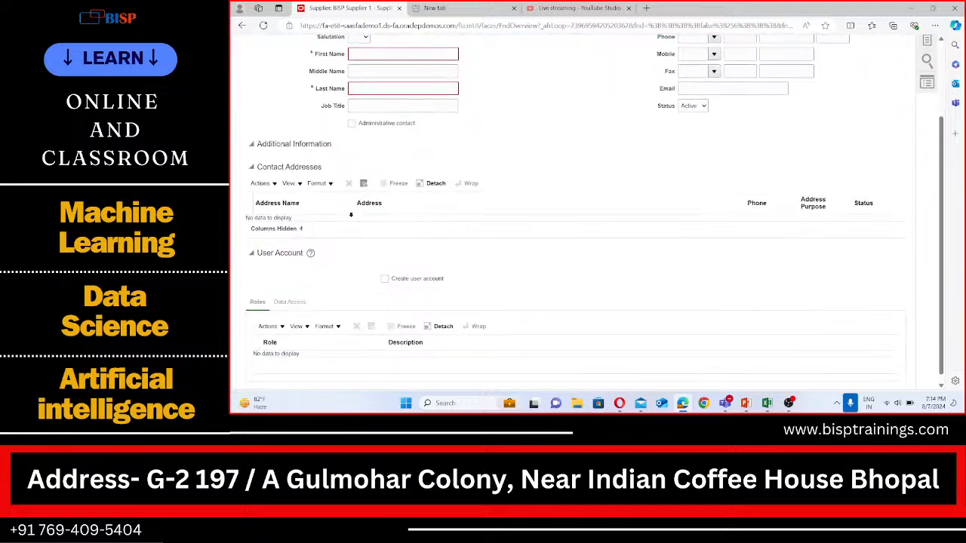
scroll(343, 205, "up", 2)
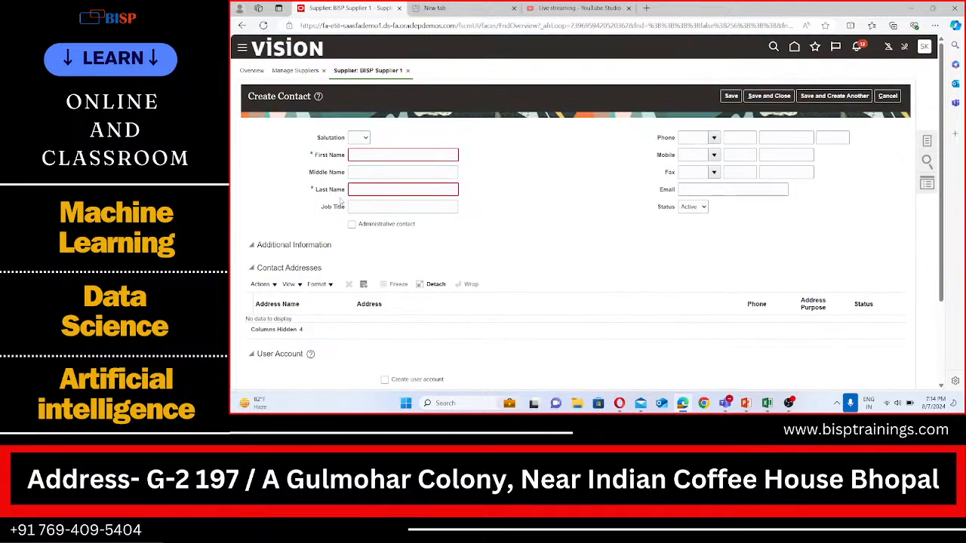
left_click(887, 96)
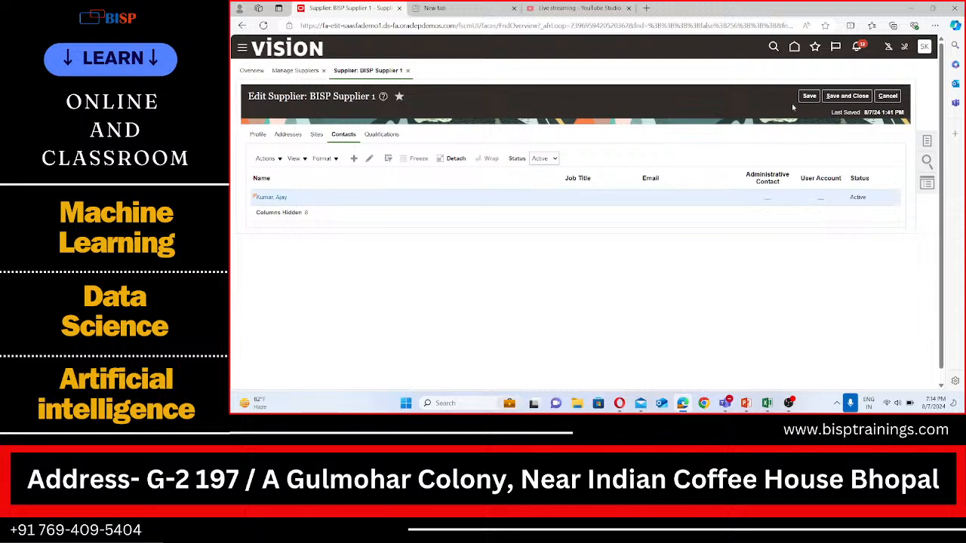
Save and close the supplier and dismiss the confirmation
left_click(860, 96)
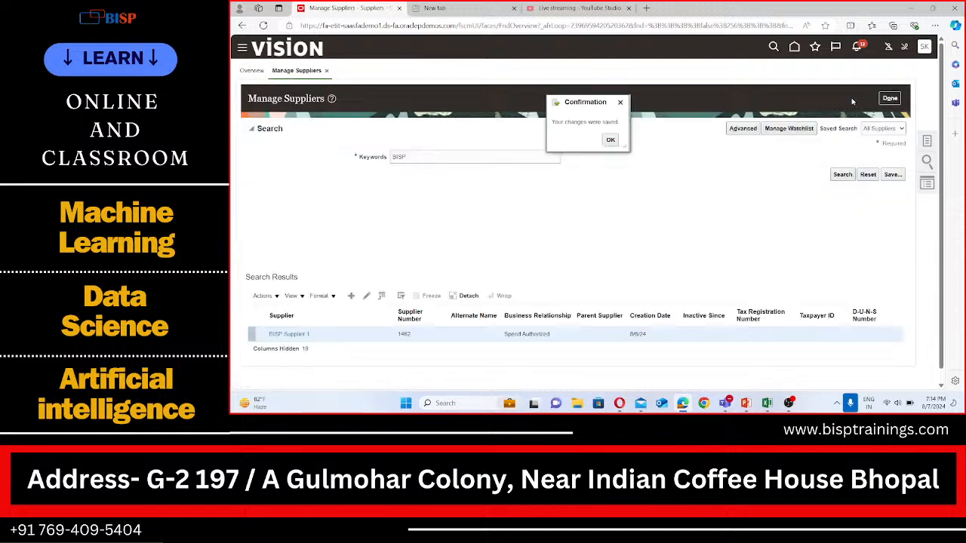
left_click(616, 140)
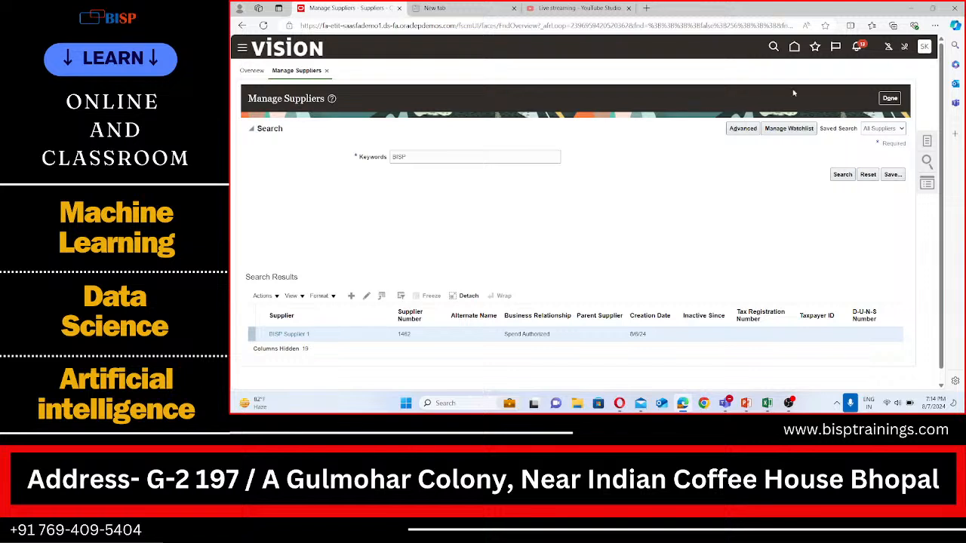
Open Setup and Maintenance and go to the BISP Implementation Project
left_click(924, 47)
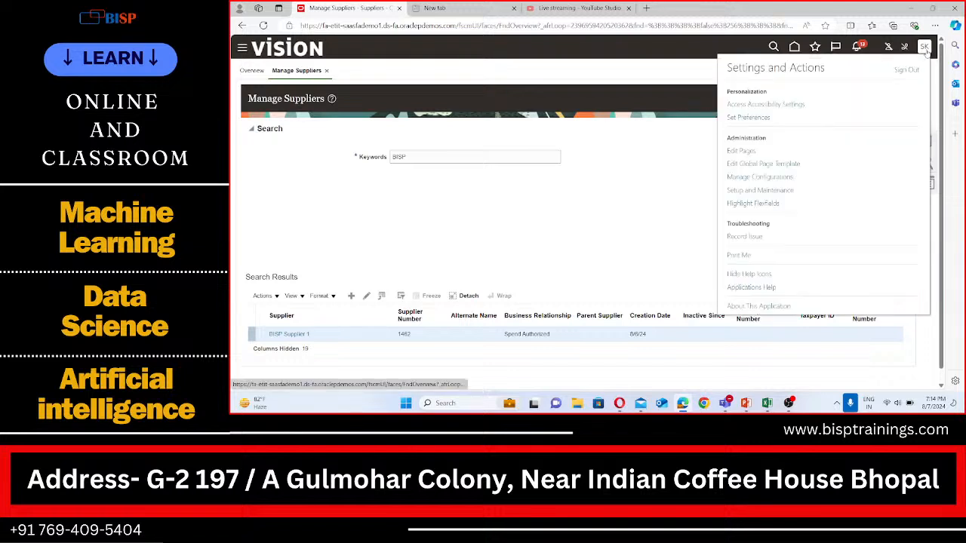
left_click(761, 193)
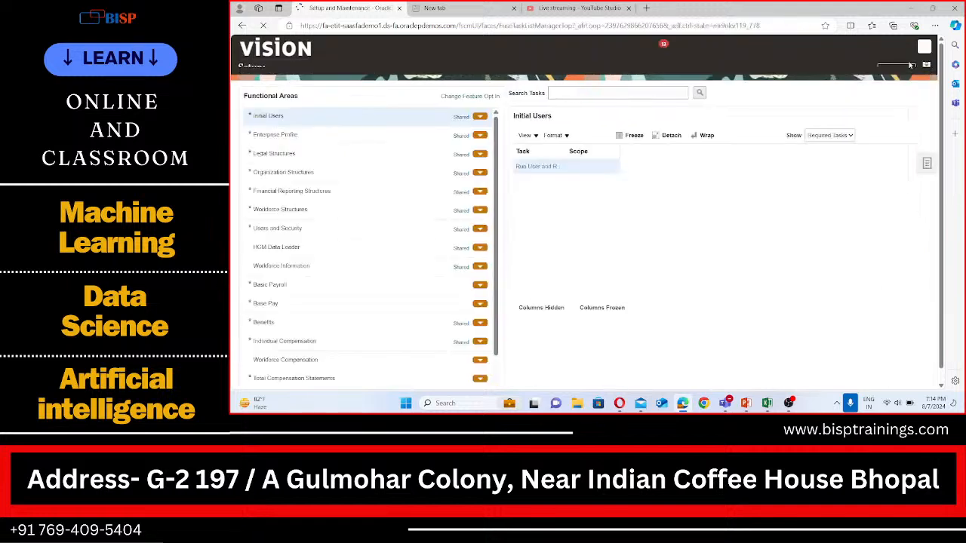
left_click(927, 175)
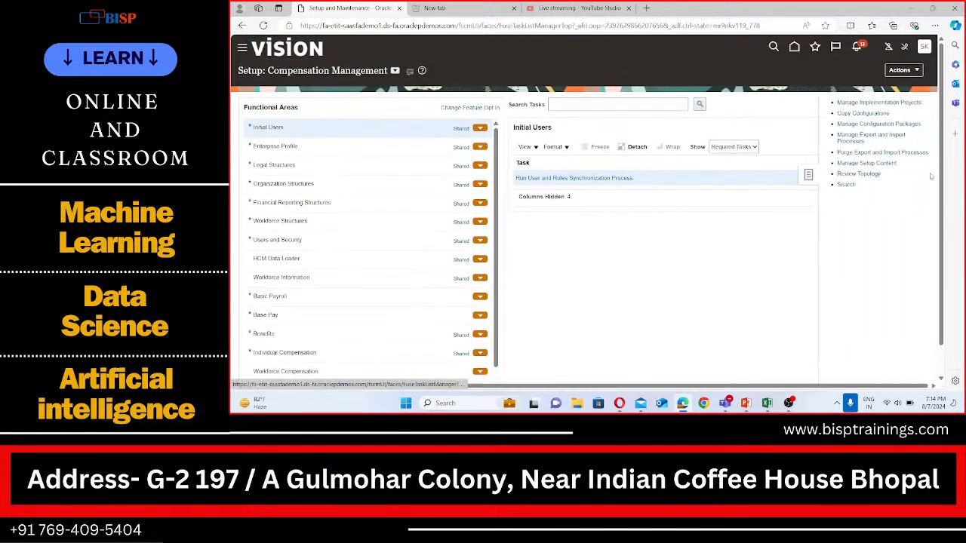
left_click(860, 103)
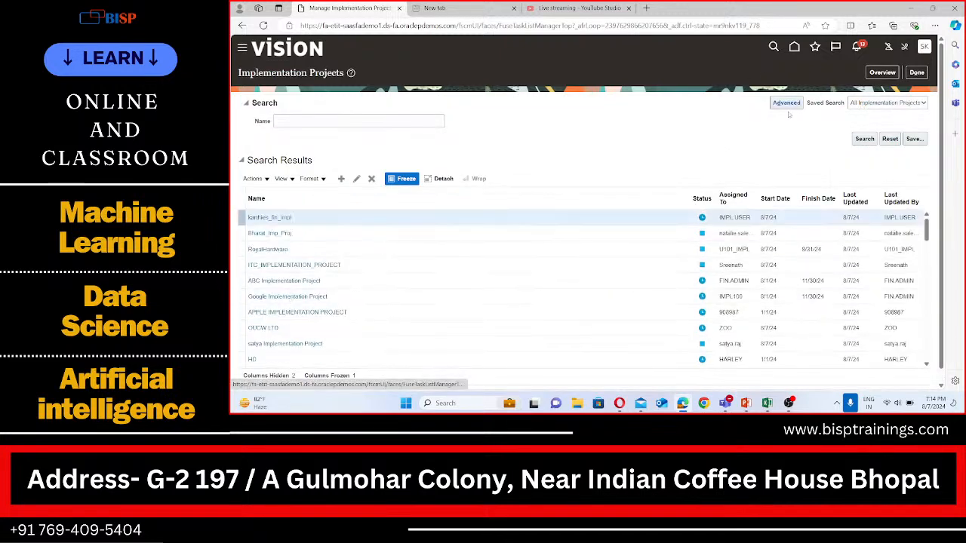
left_click(894, 75)
left_click(325, 169)
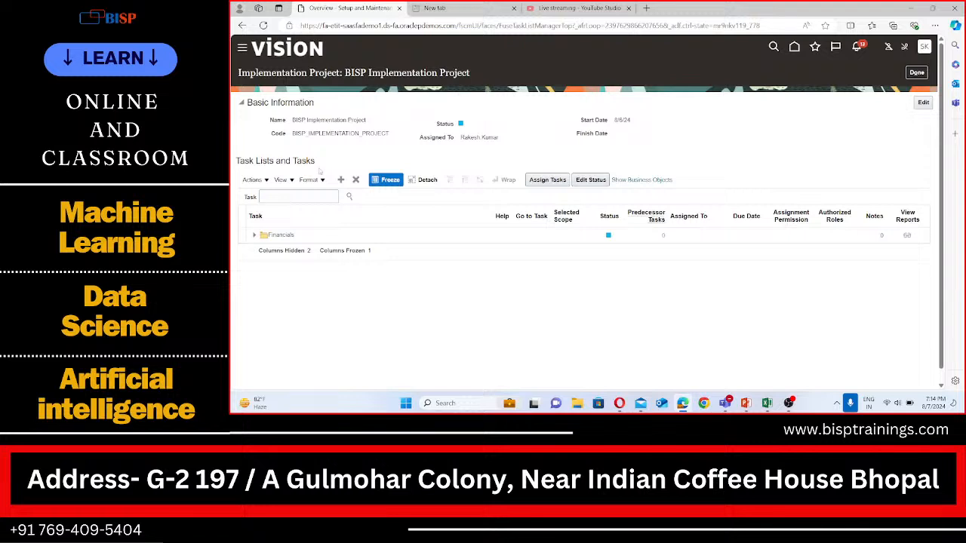
Search the project's tasks for Manage banks and open the Manage Banks task
left_click(308, 197)
type("Manage ban")
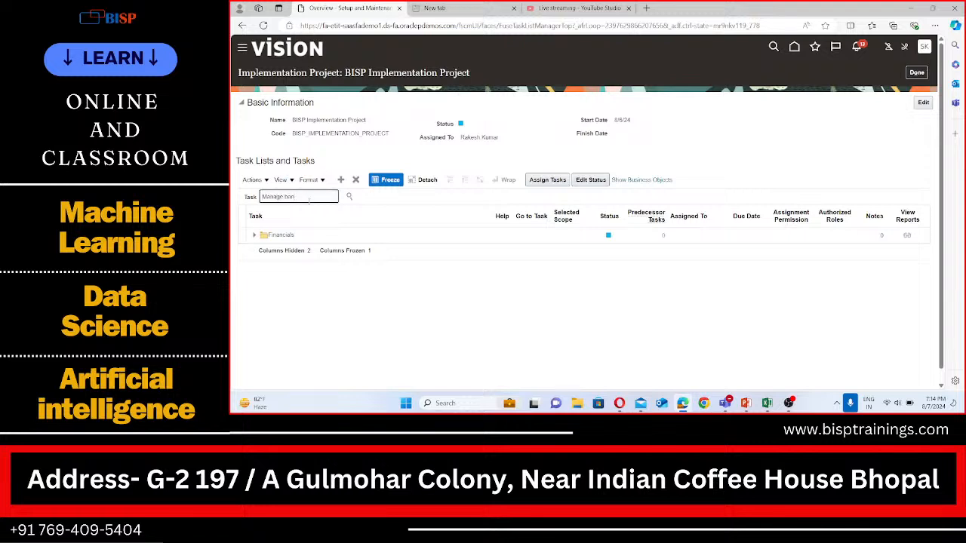
type("ks")
left_click(350, 196)
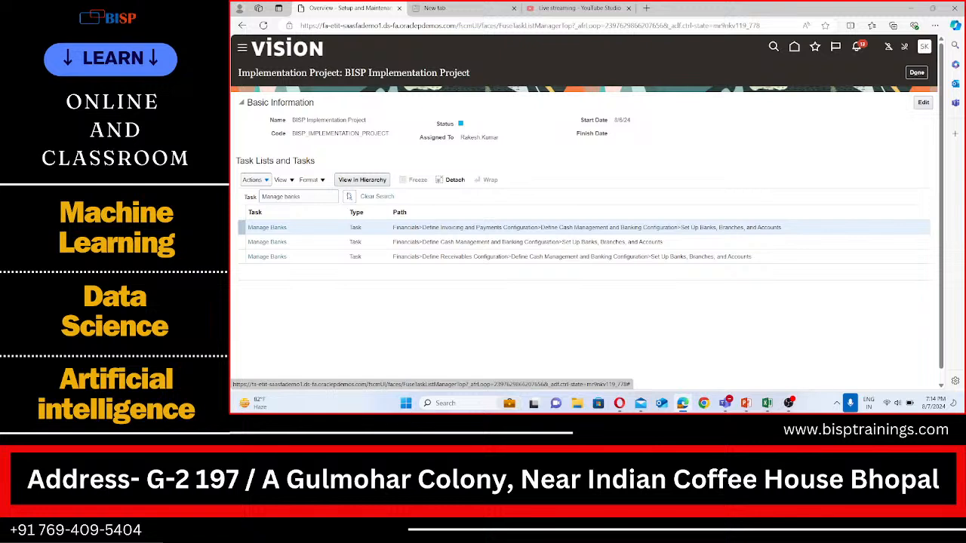
left_click(278, 227)
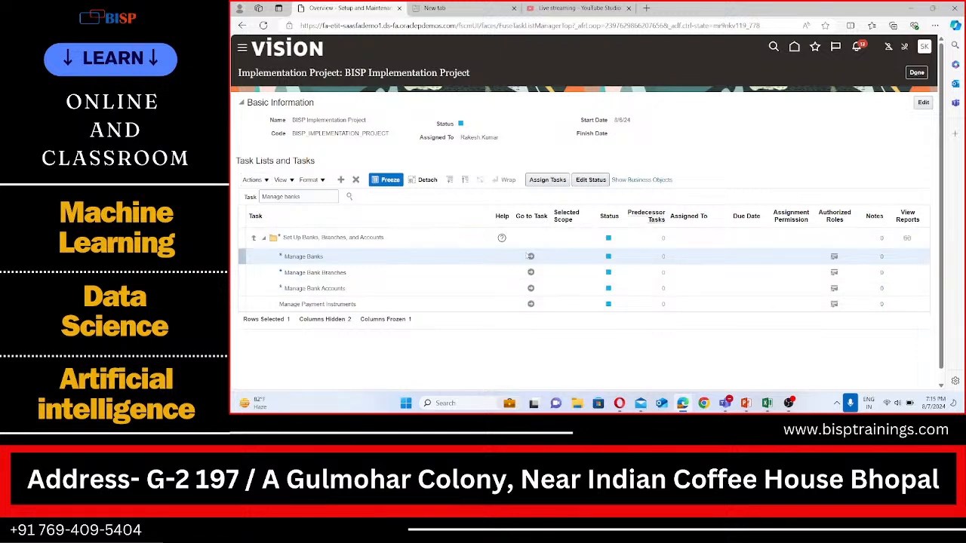
left_click(532, 258)
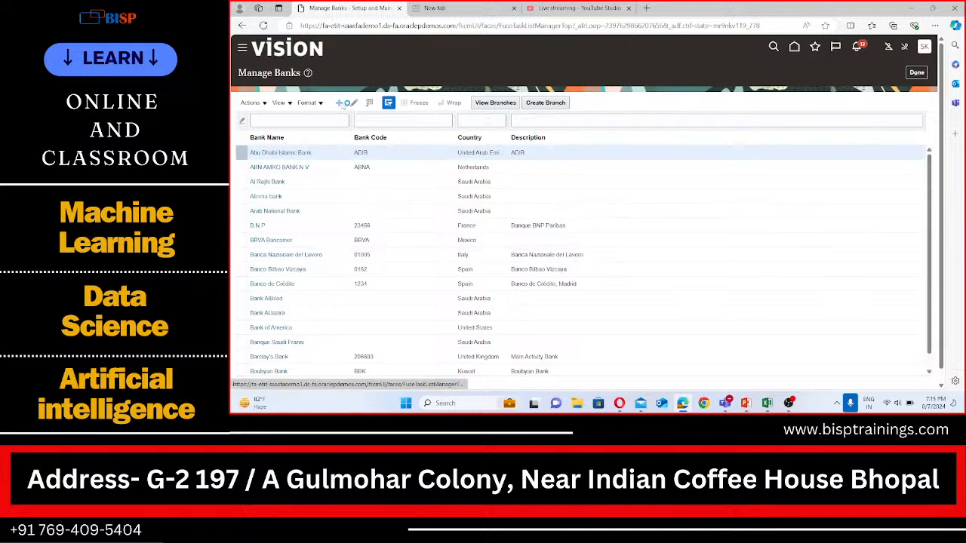
Start a new bank and set its country to United States by searching for the code US
left_click(341, 104)
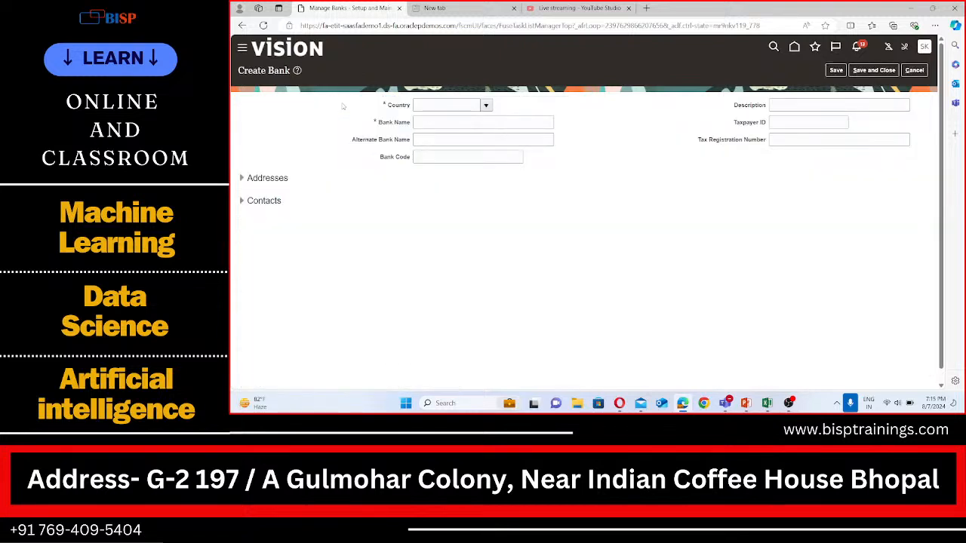
left_click(486, 107)
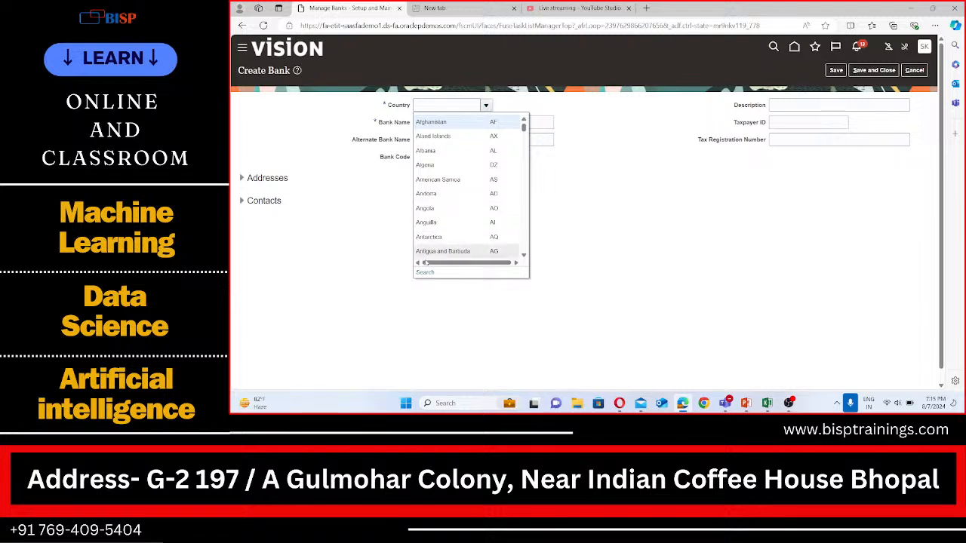
left_click(422, 273)
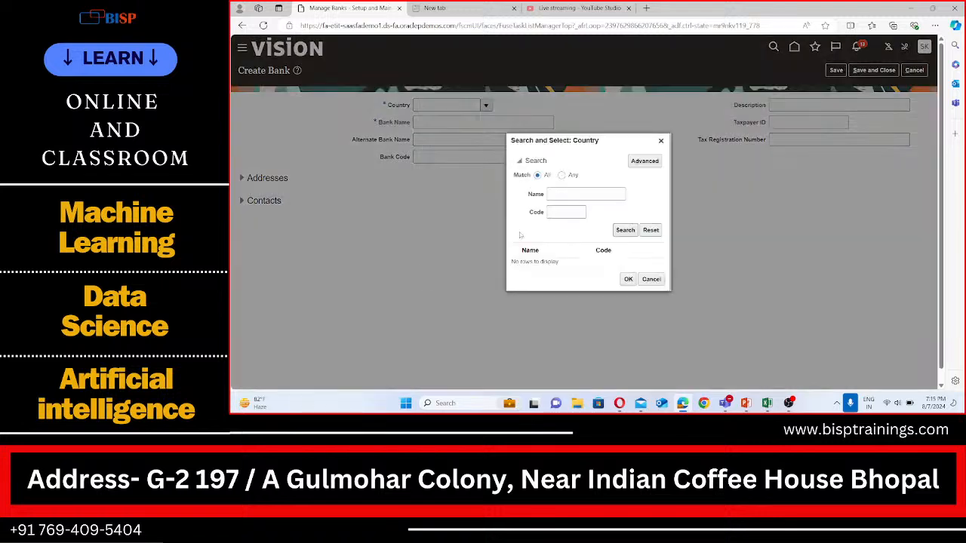
left_click(558, 212)
type("US")
left_click(626, 229)
left_click(628, 285)
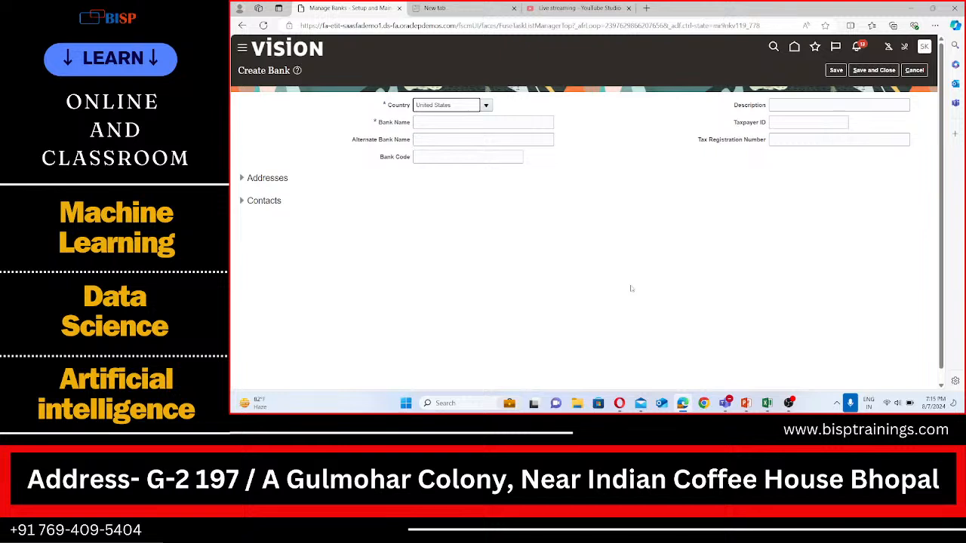
Name the bank BISP Bank, save and close it, acknowledge the confirmation, and return to the implementation project
left_click(474, 121)
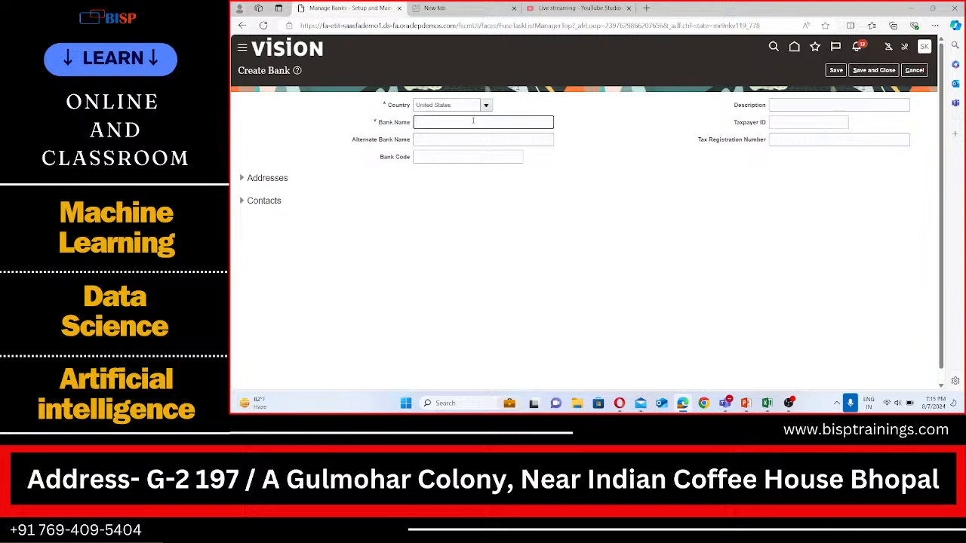
type("HISP")
type(" Ban")
type("k")
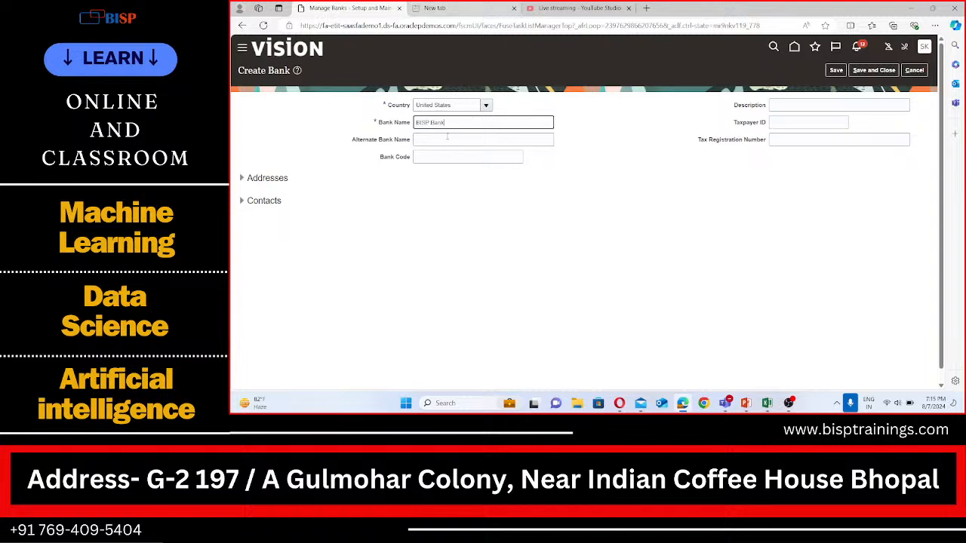
left_click_drag(445, 123, 417, 123)
left_click(453, 122)
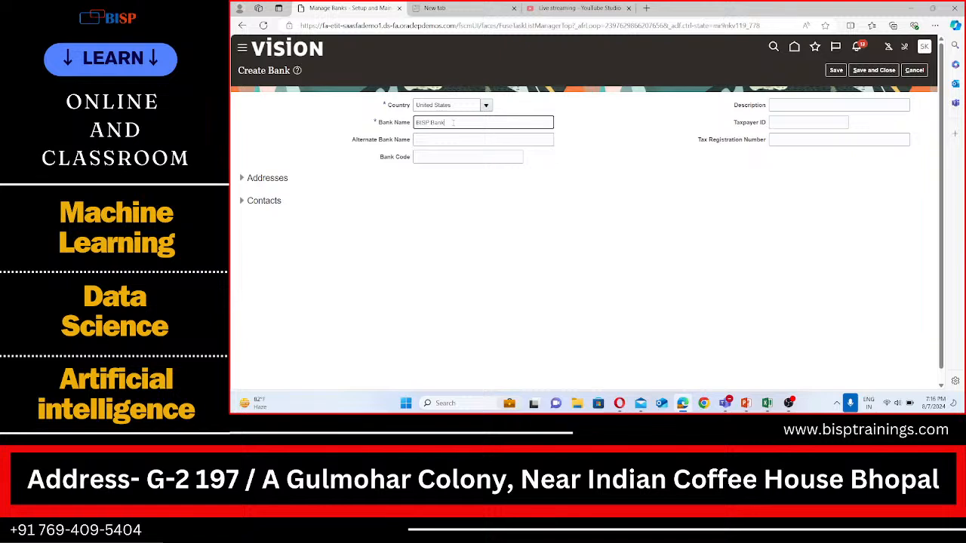
left_click(882, 70)
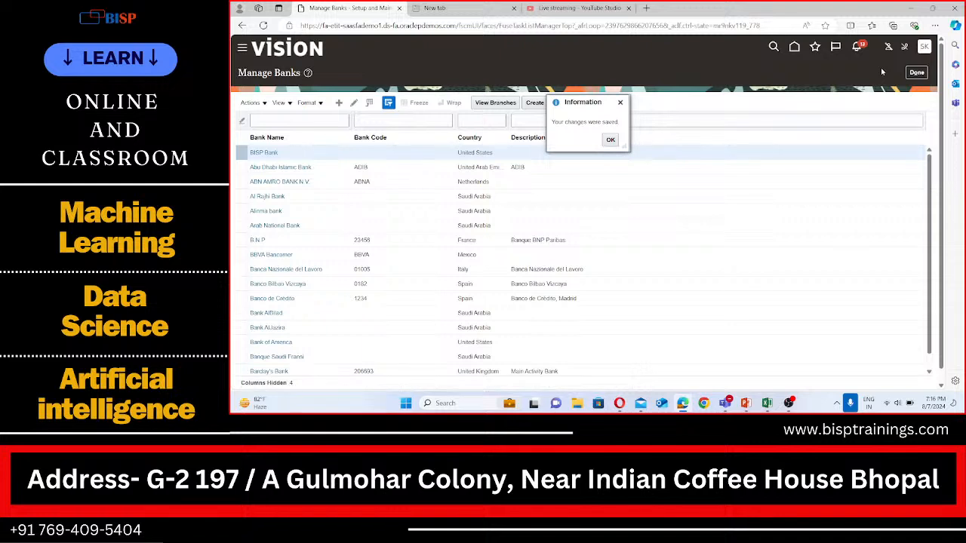
left_click(613, 142)
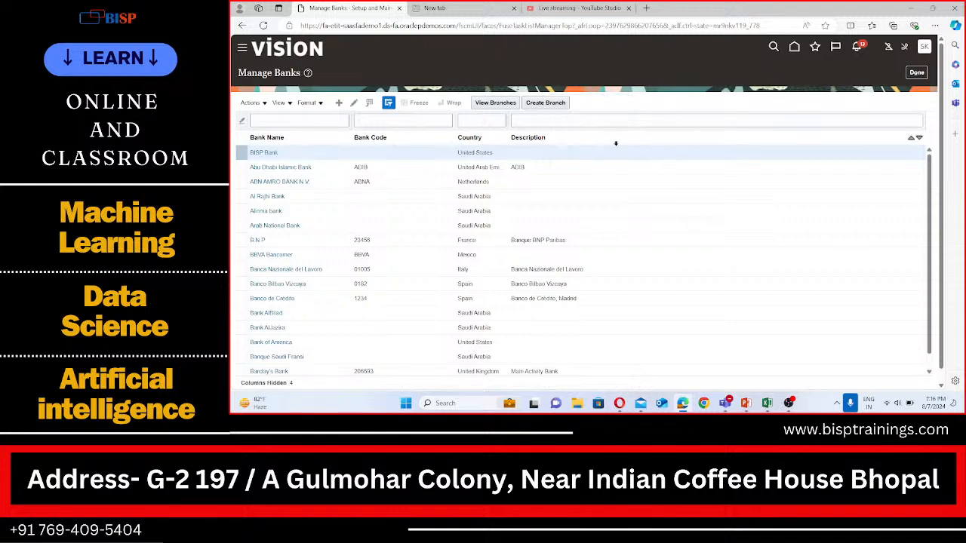
left_click(917, 71)
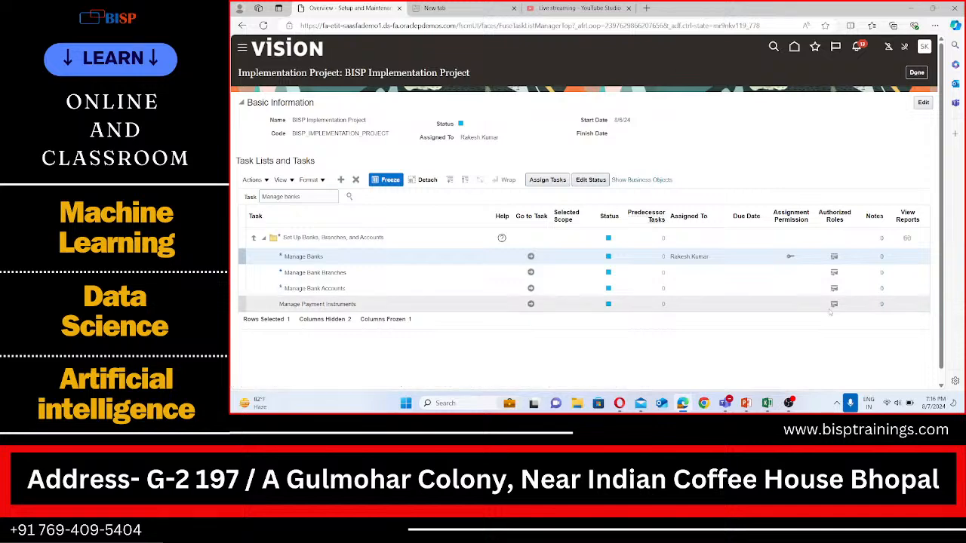
Switch to the Excel notes and append "(BISP Bank)" to the supplier payment note in cell B269
left_click(767, 403)
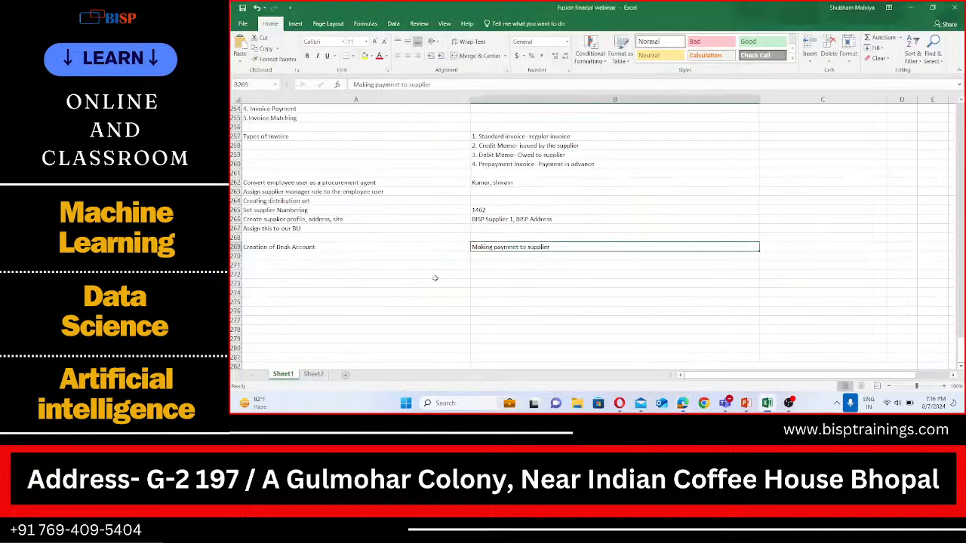
left_click(284, 256)
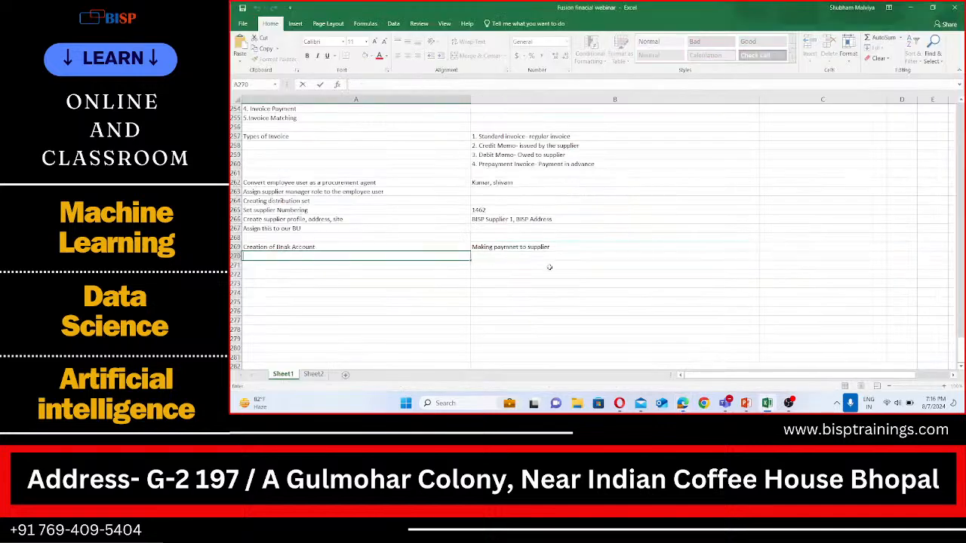
left_click(567, 246)
type("(")
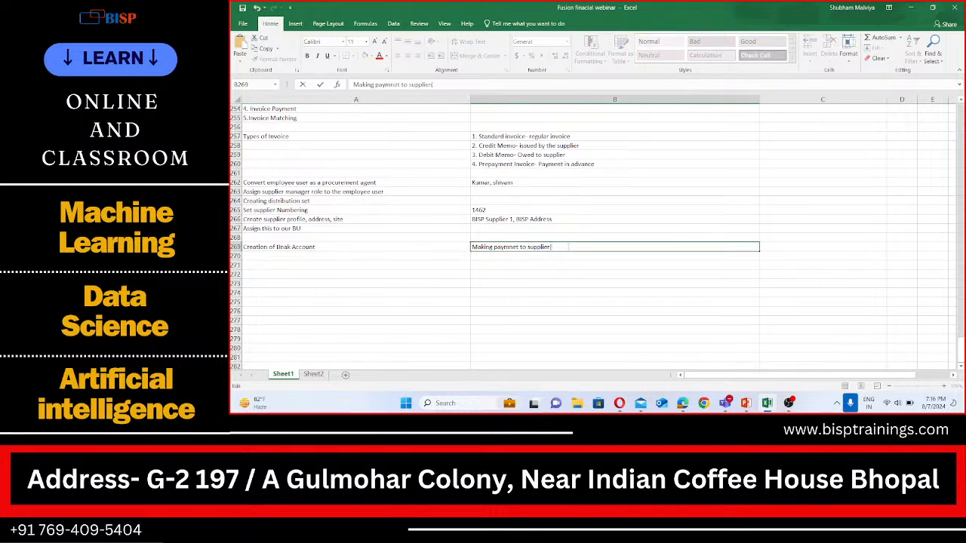
type("BISP Bank)")
left_click(290, 256)
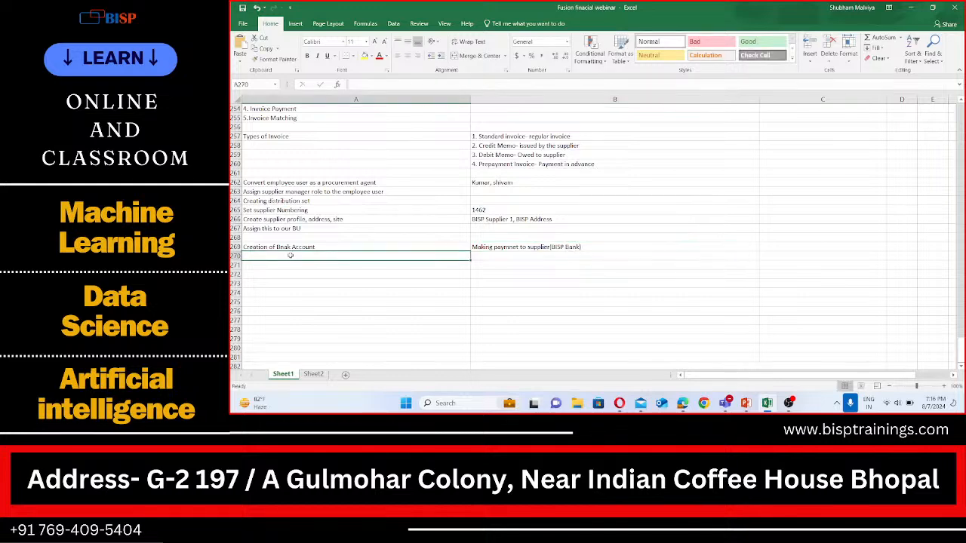
Enter "Bank Branch" in cell A270 and correct the spelling of "Bank" in the heading in A269
type("Bank Branch")
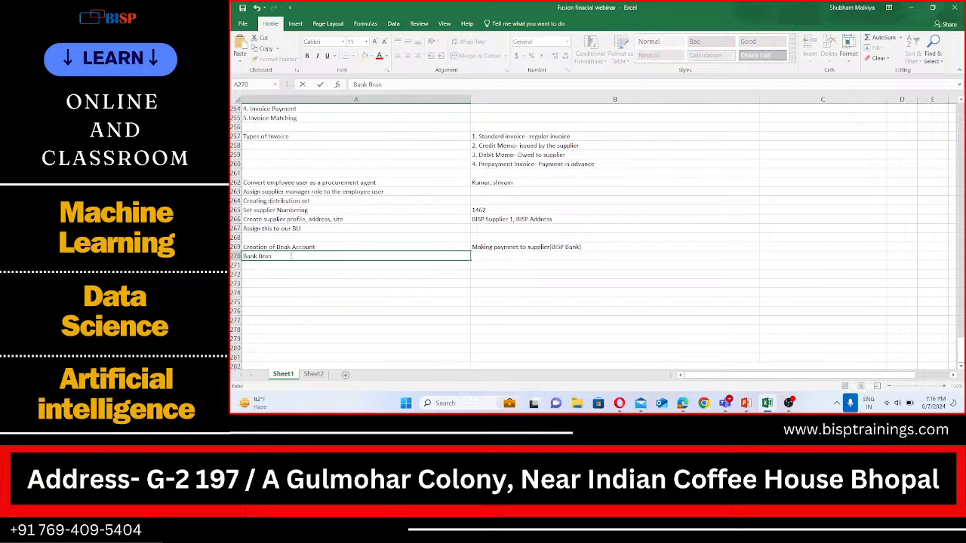
left_click(287, 247)
double_click(287, 247)
key("BackSpace")
key("BackSpace")
type("n")
type("a")
left_click(297, 258)
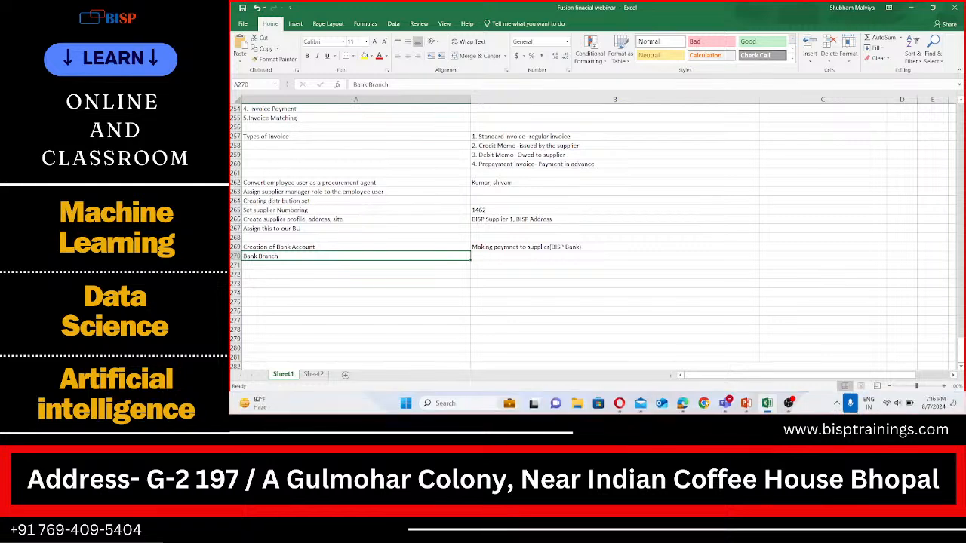
Return to the browser, open the Manage Bank Branches task, and start creating a new bank branch
left_click(682, 403)
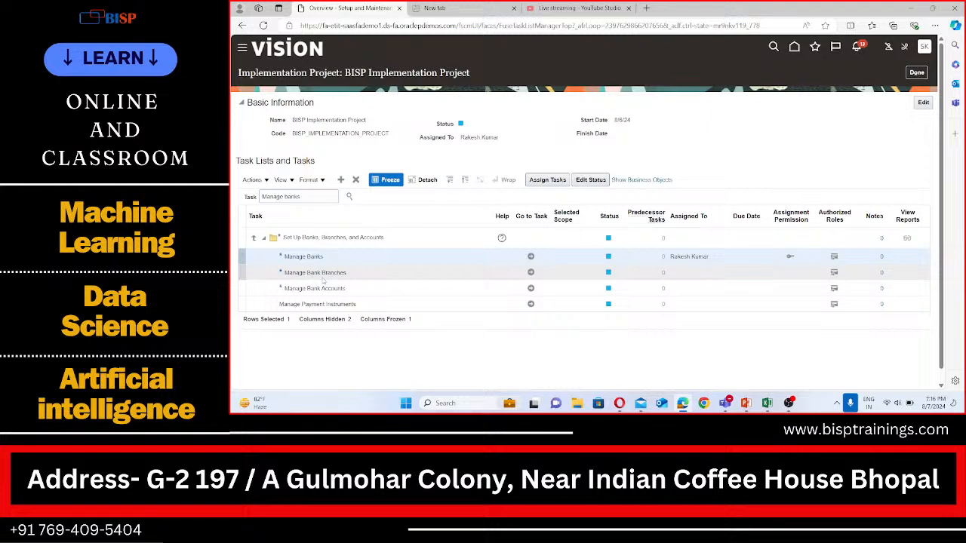
left_click(531, 272)
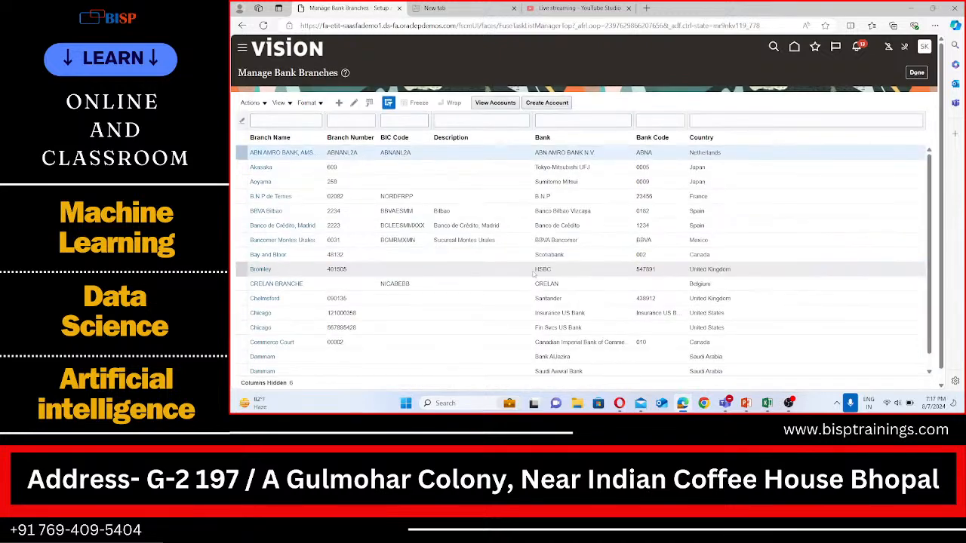
left_click(339, 104)
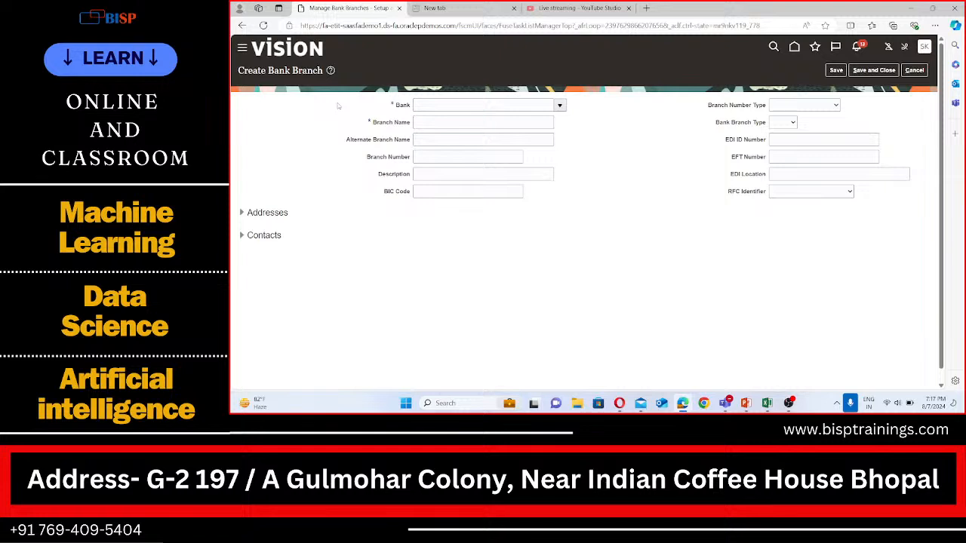
left_click(468, 106)
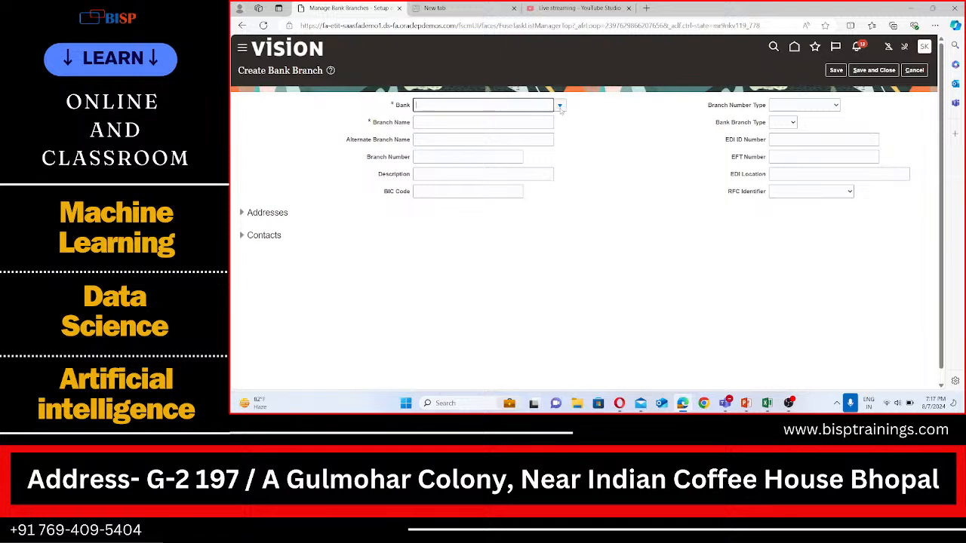
type("BISP")
left_click(560, 105)
left_click(454, 105)
key("BackSpace")
key("BackSpace")
key("BackSpace")
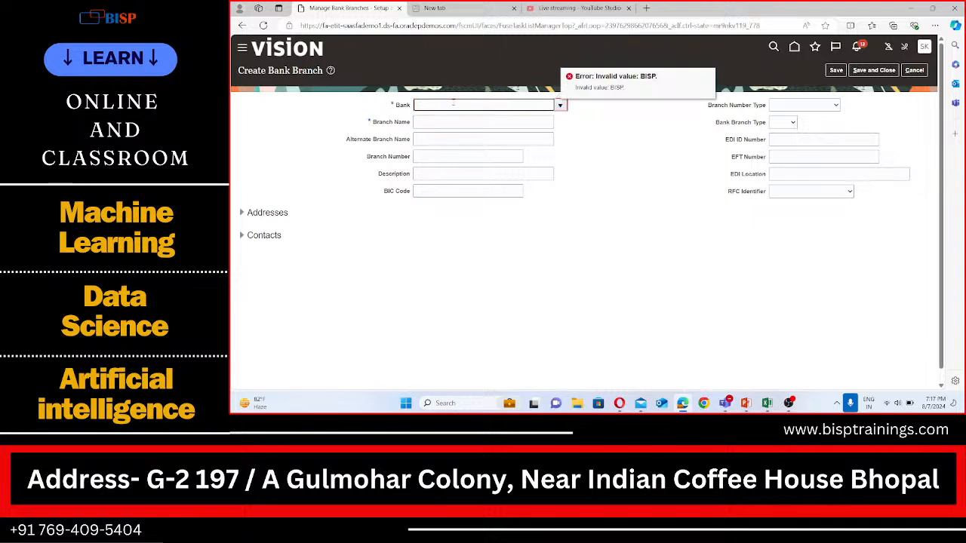
Search for BISP and select BISP Bank as the branch's bank
left_click(560, 105)
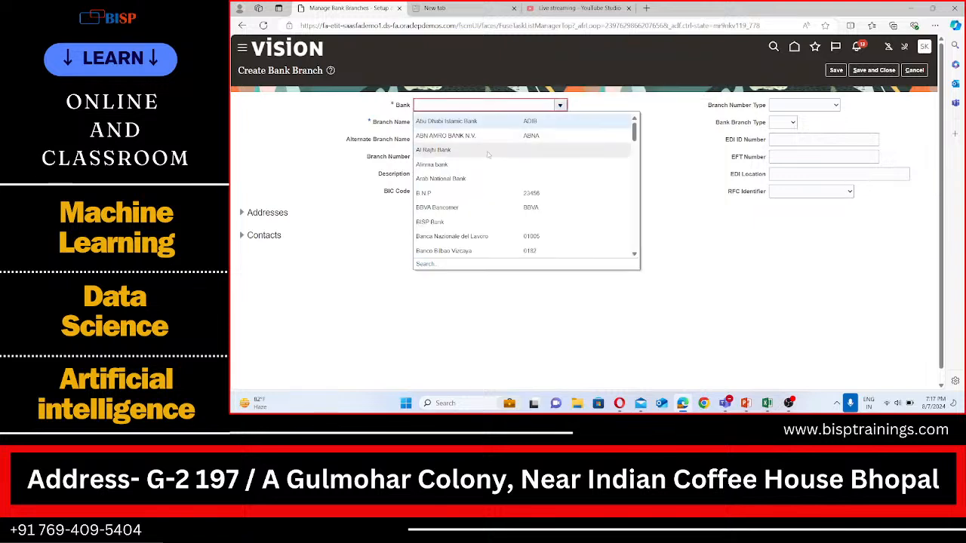
left_click(421, 264)
left_click(549, 180)
type("BISP")
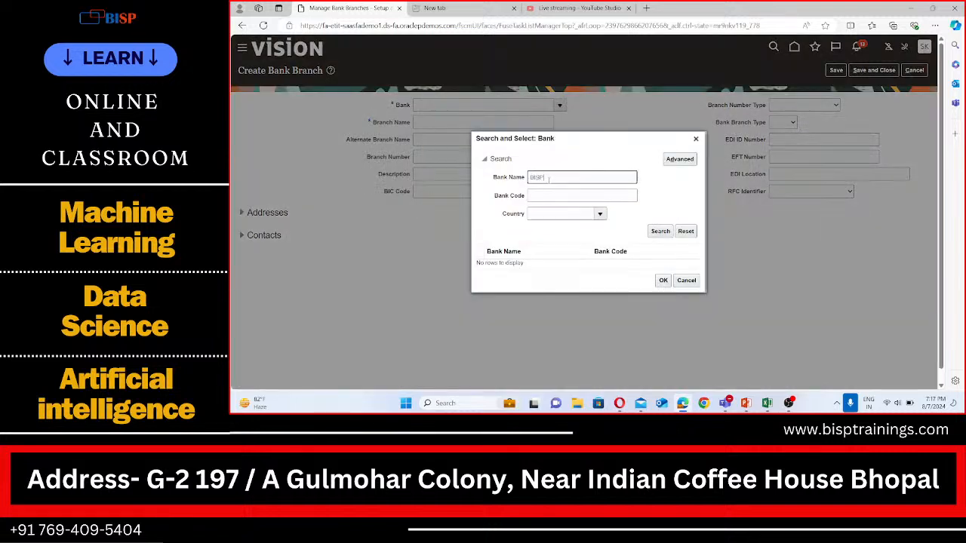
left_click(661, 232)
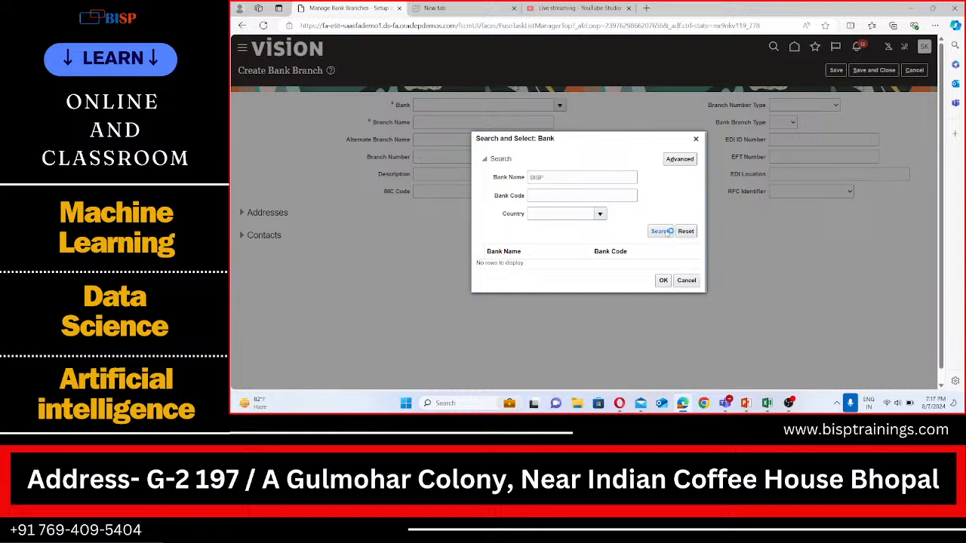
left_click(545, 264)
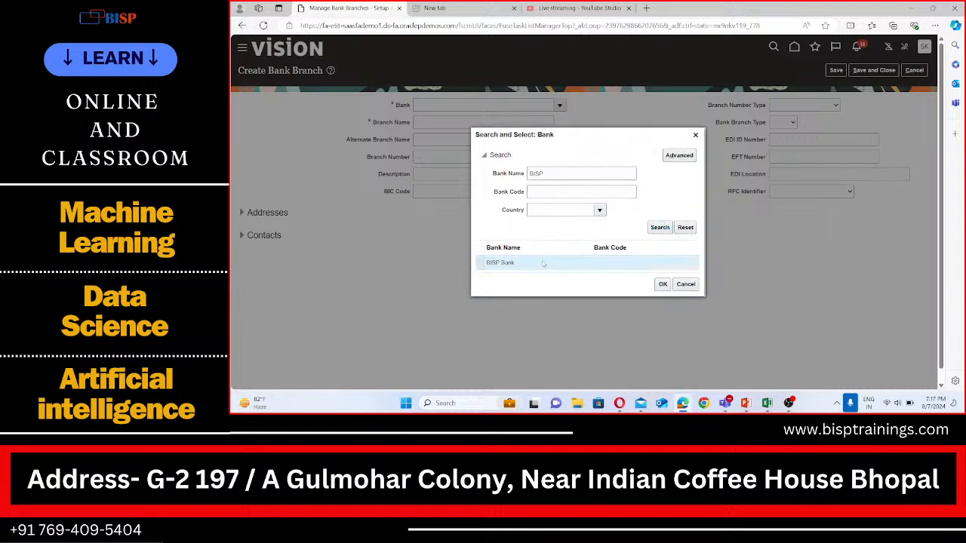
left_click(664, 287)
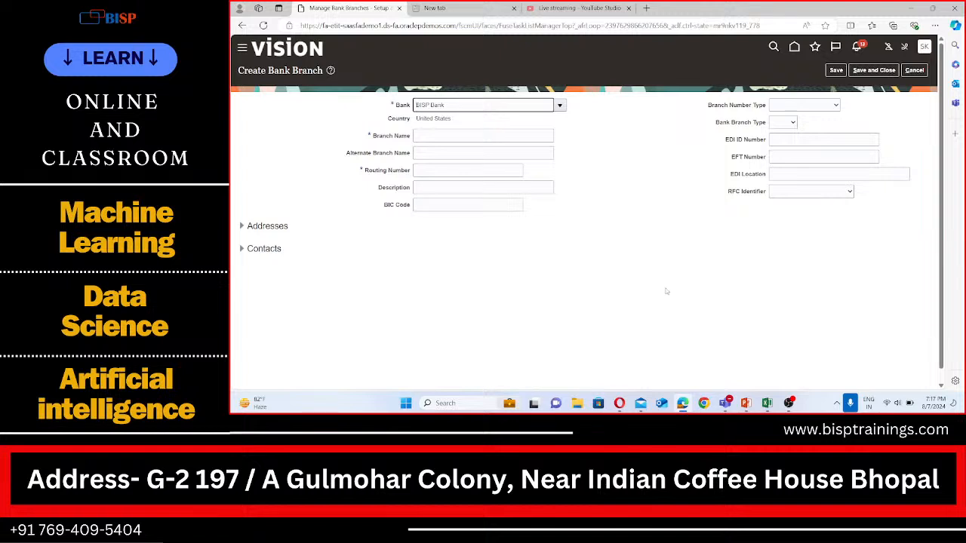
Name the branch BISP Branch and try to save and close it
left_click(451, 136)
type("BISP")
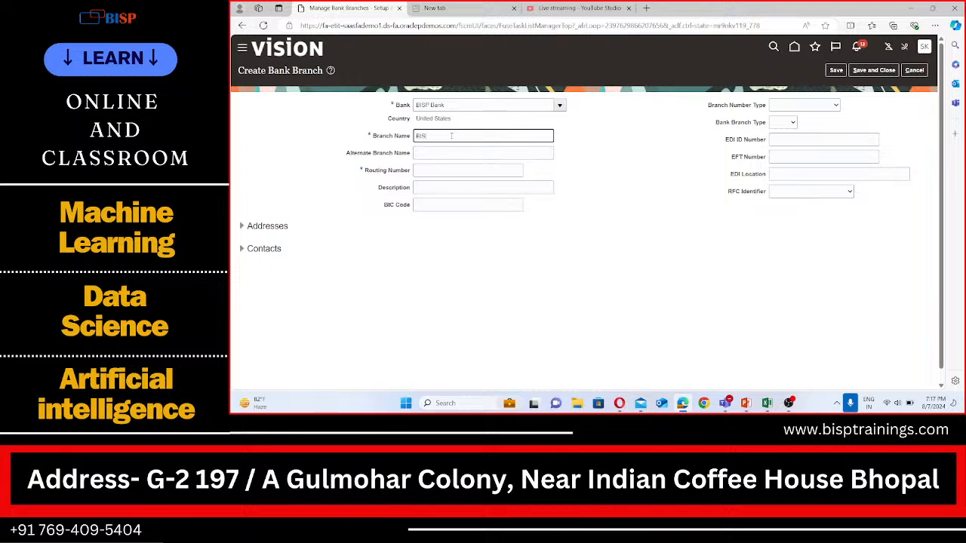
type(" Branch")
left_click(873, 70)
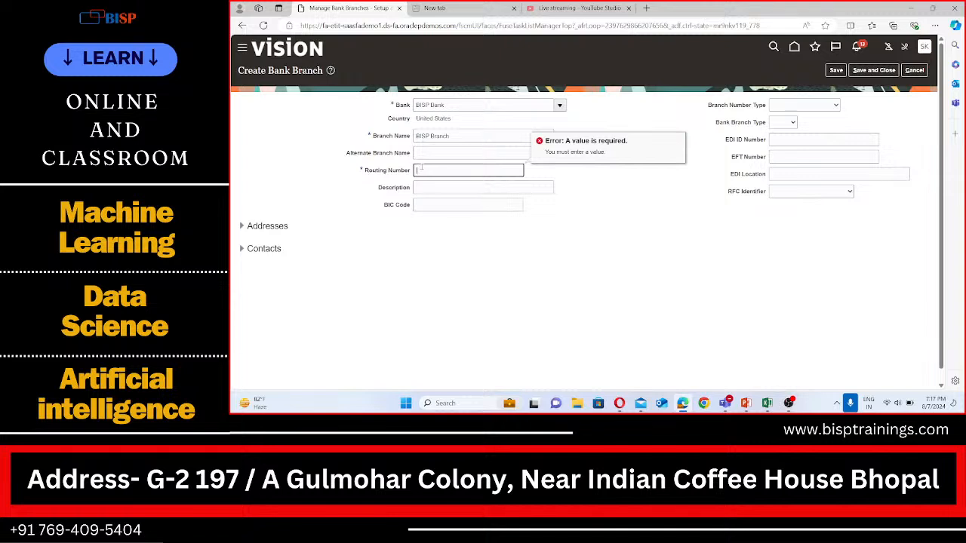
Enter routing number 65655662 and try again to save and close the branch
type("65845464")
key("BackSpace")
key("BackSpace")
key("BackSpace")
type("55662")
left_click(872, 70)
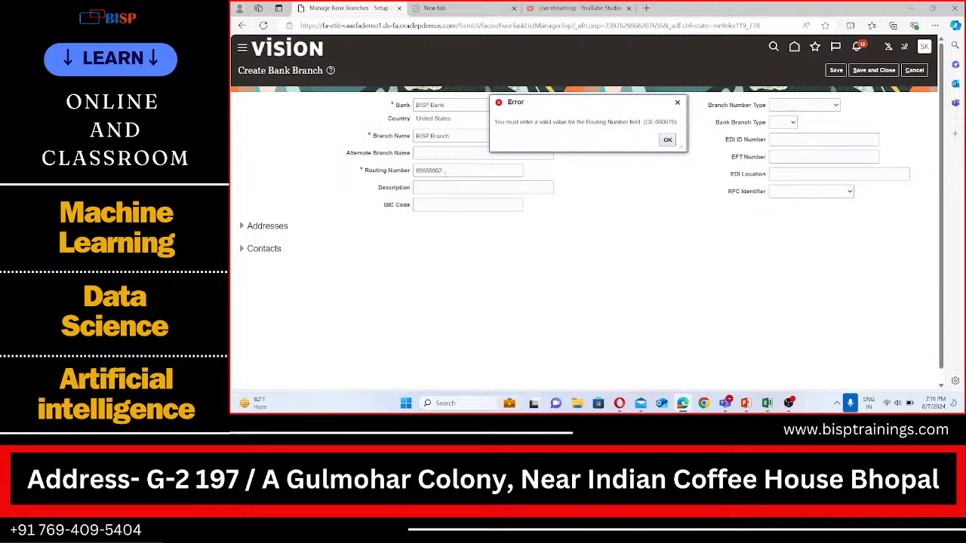
Set the routing number to 656558824, dismiss the error, and retry saving and closing the branch
left_click(438, 170)
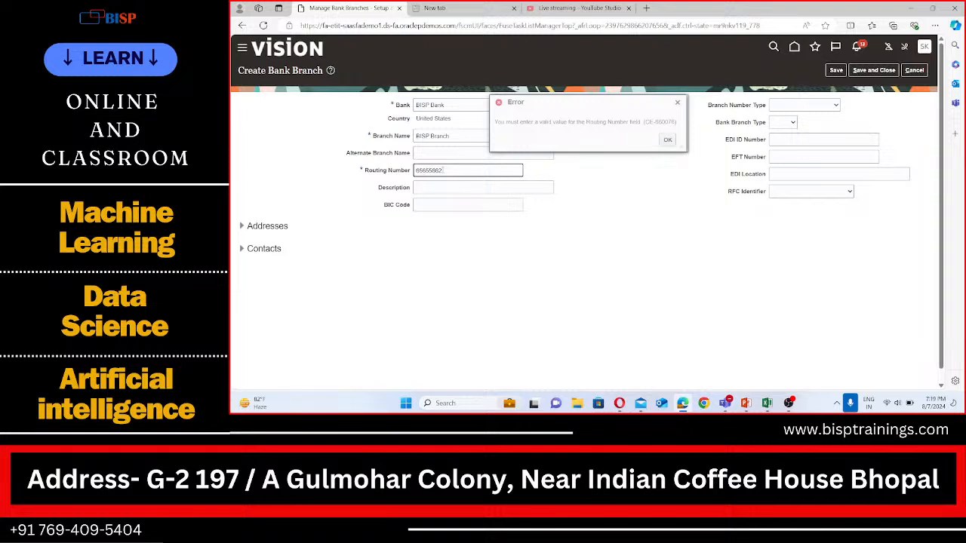
left_click(668, 141)
left_click(880, 70)
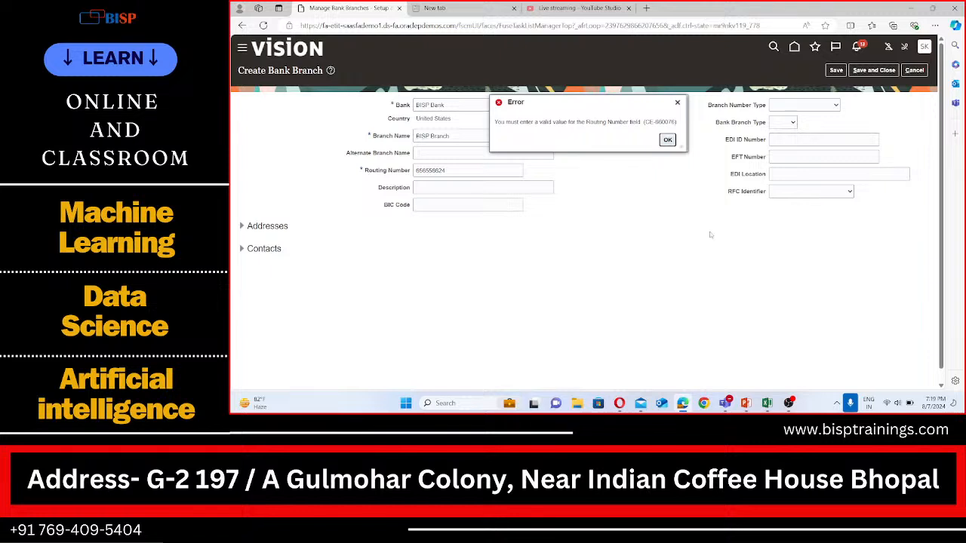
key("Return")
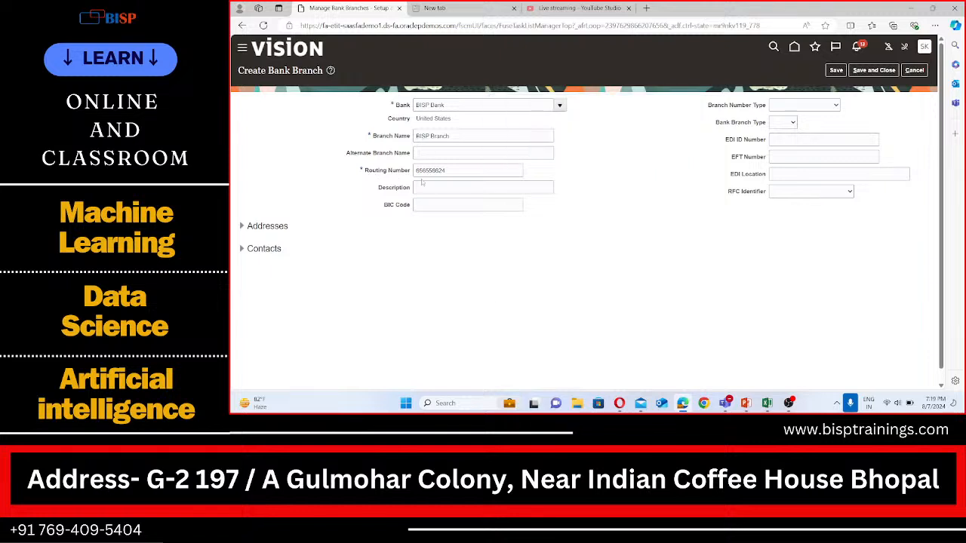
Replace the routing number with 123456789, try to save and close the branch, and dismiss the error
key("BackSpace")
type("123456789")
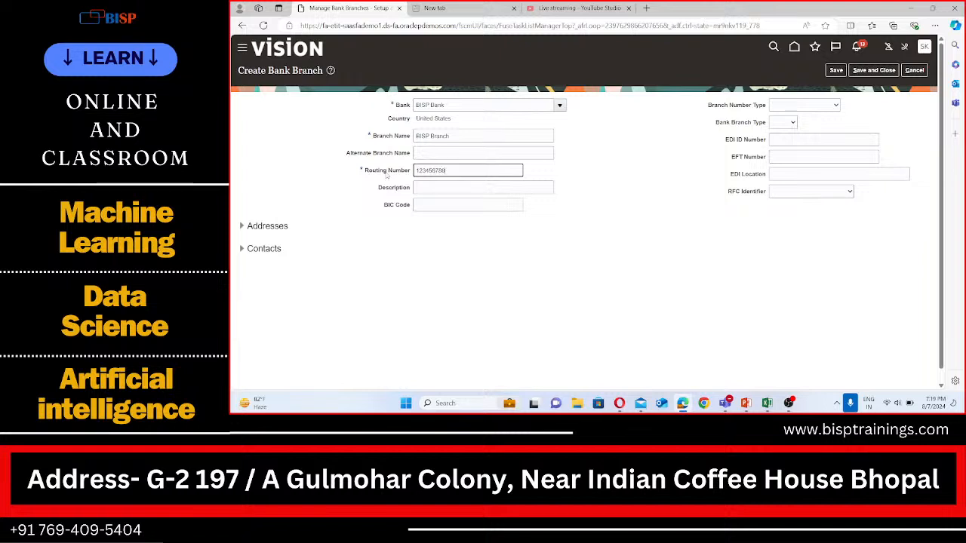
left_click(893, 70)
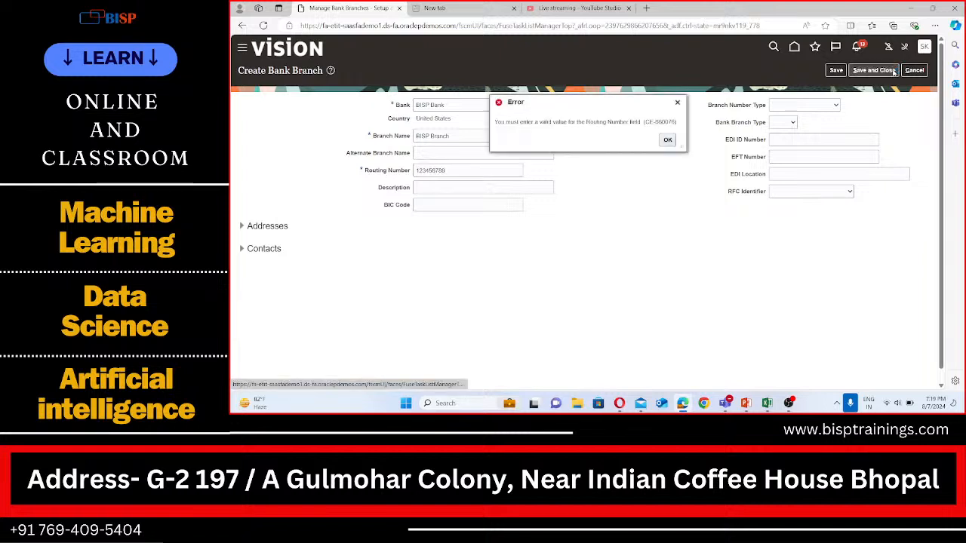
left_click(668, 141)
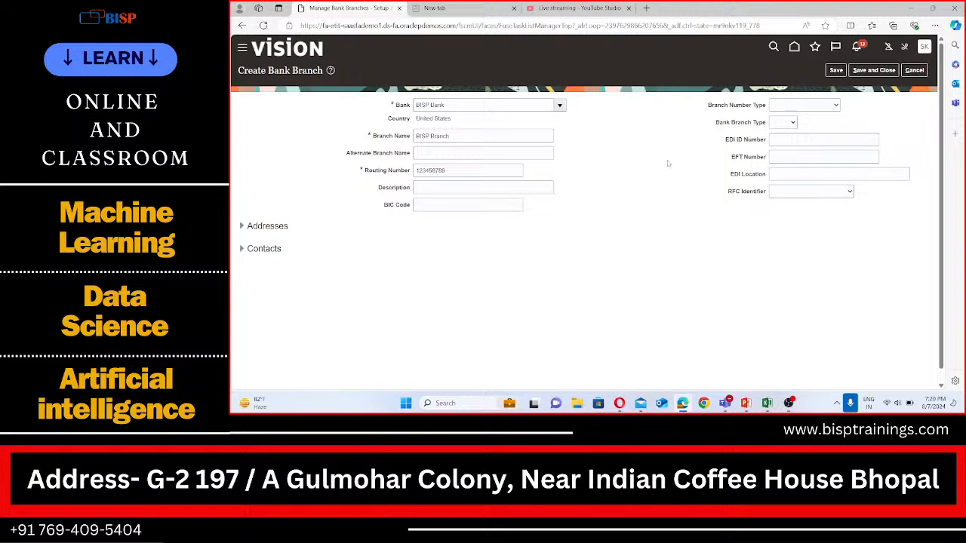
Change the branch's routing number to 102547880 and try to save the branch
double_click(459, 171)
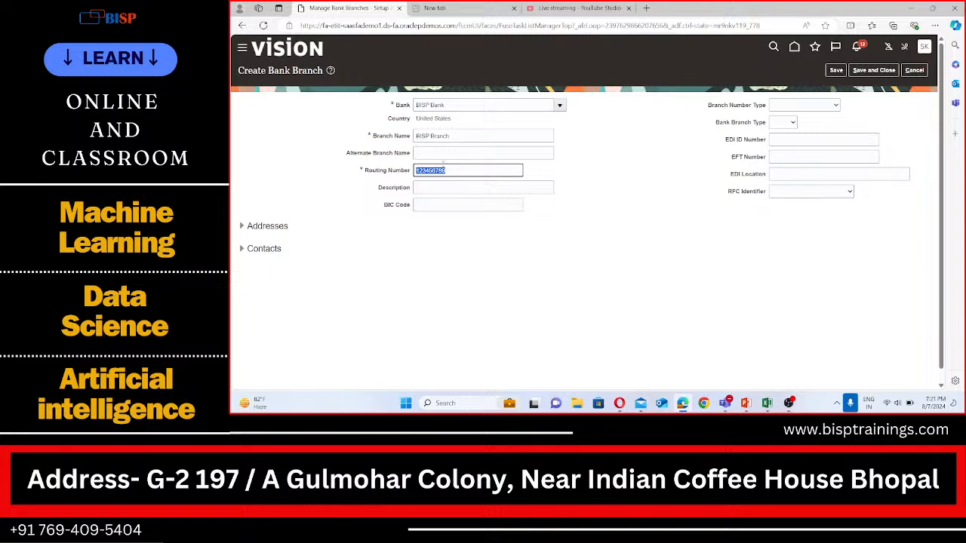
left_click(451, 173)
type("7")
key("BackSpace")
key("BackSpace")
key("BackSpace")
key("BackSpace")
key("BackSpace")
key("BackSpace")
key("BackSpace")
key("BackSpace")
key("BackSpace")
type("10254780")
left_click(551, 236)
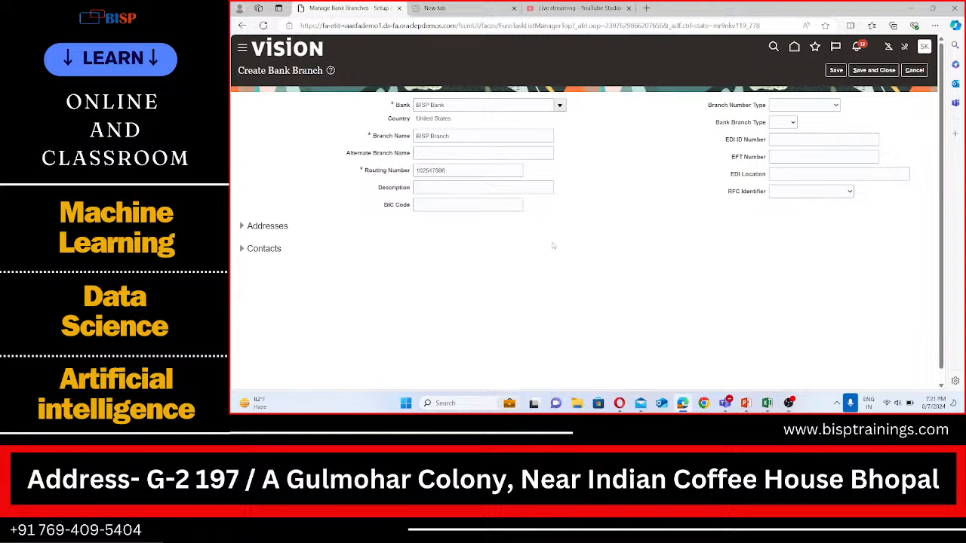
left_click(842, 71)
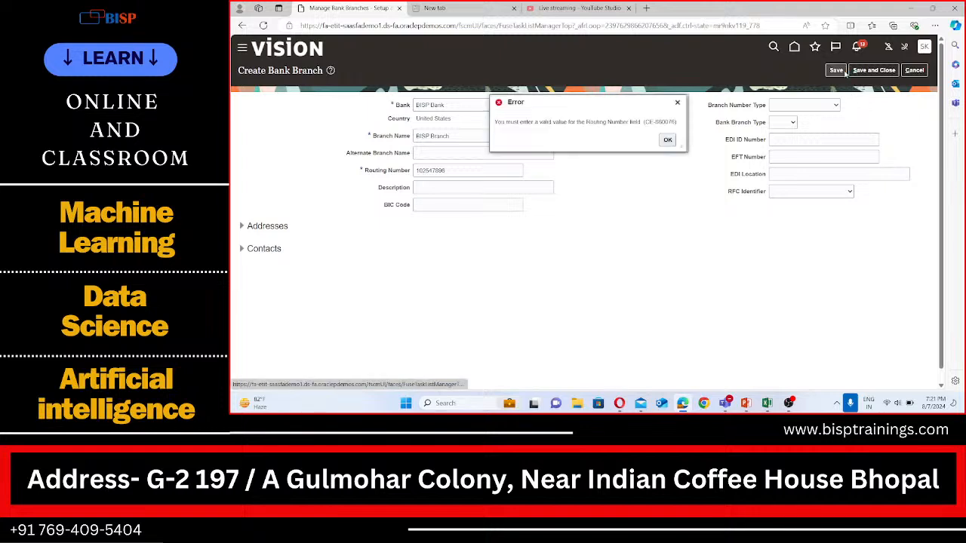
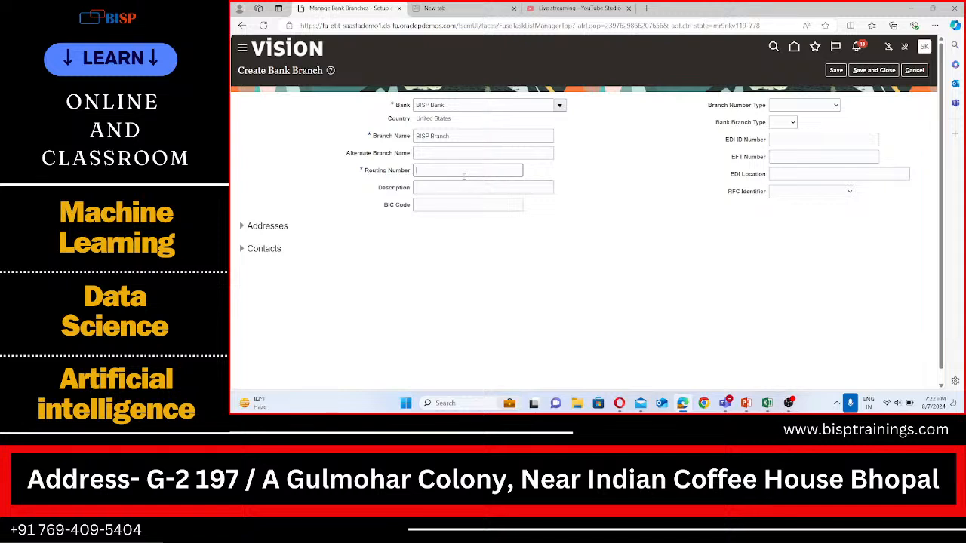
Enter routing number 001501747, try to save the branch, and dismiss the error
type("001501747")
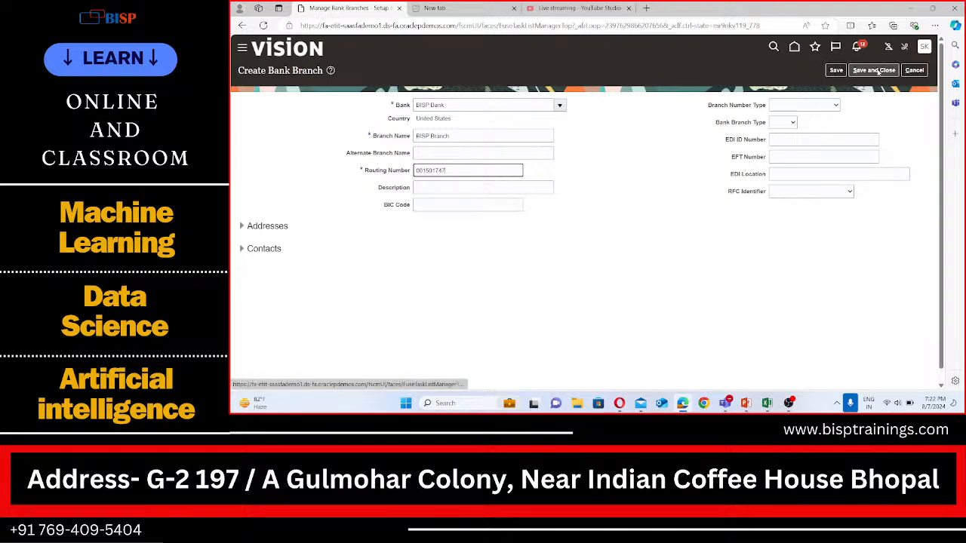
left_click(836, 70)
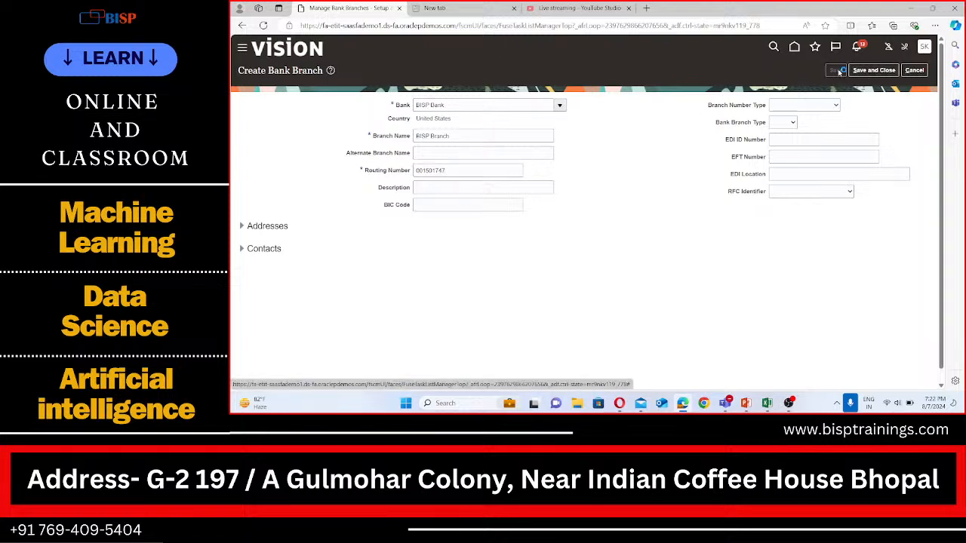
left_click(667, 140)
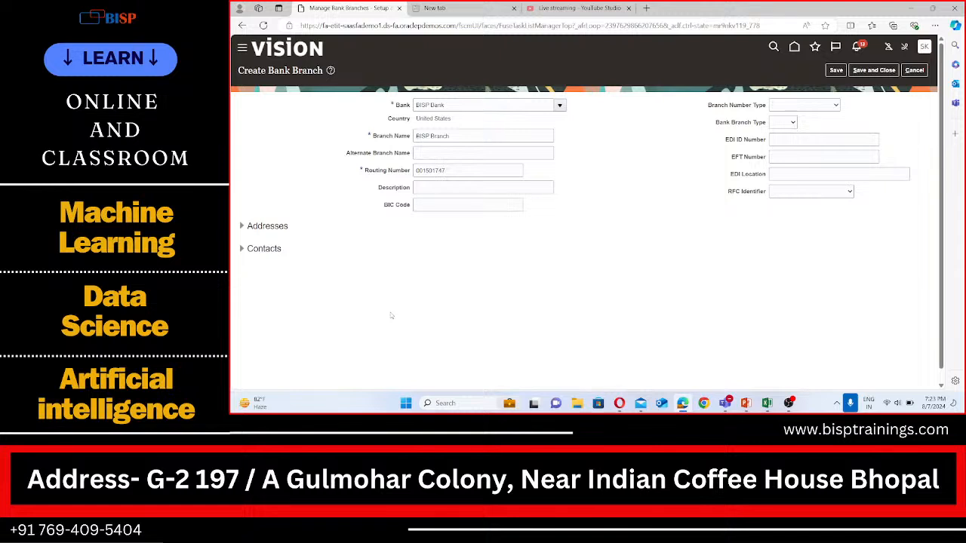
Change the branch's routing number to 121137726, save and close the branch, and acknowledge the confirmation
left_click(447, 171)
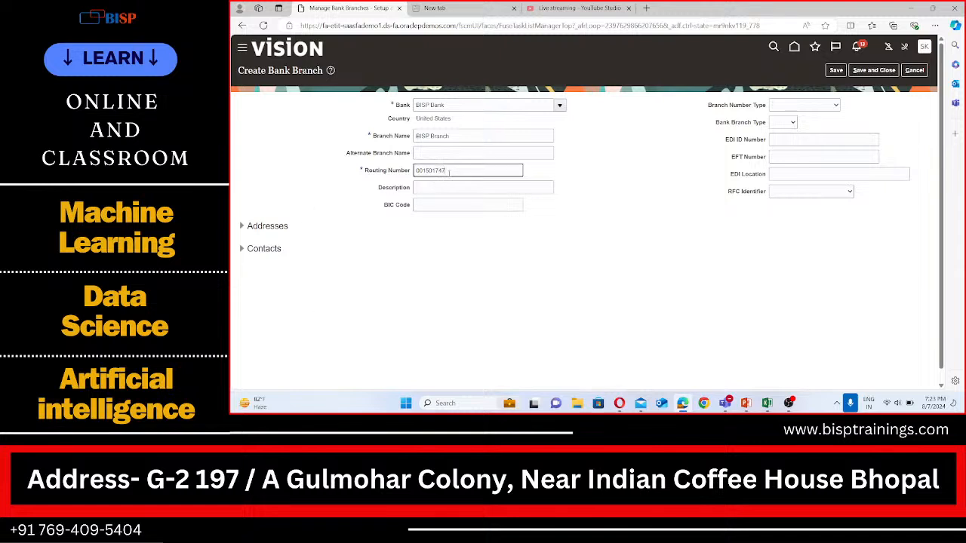
key("BackSpace")
key("BackSpace")
key("BackSpace")
key("BackSpace")
key("BackSpace")
key("BackSpace")
key("BackSpace")
key("BackSpace")
key("BackSpace")
type("1211377")
left_click(870, 71)
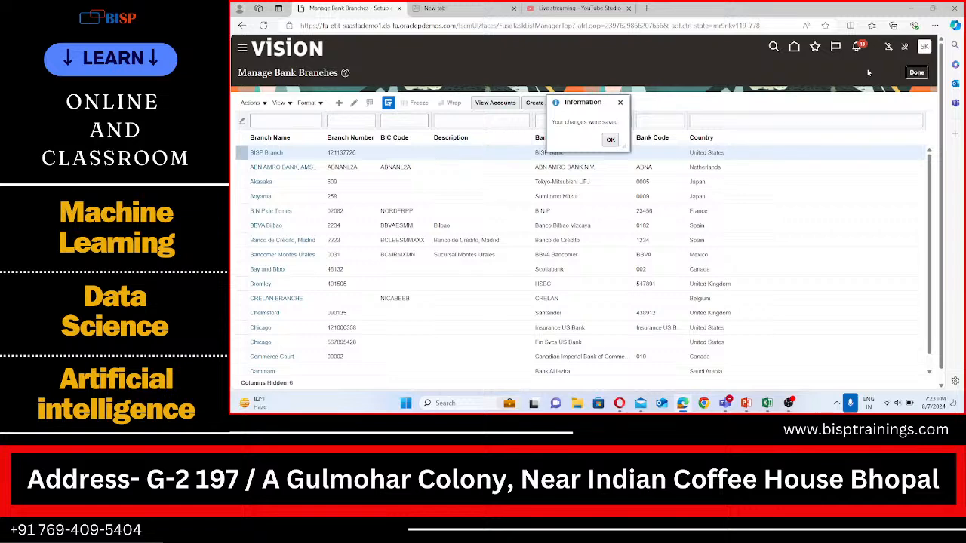
left_click(611, 140)
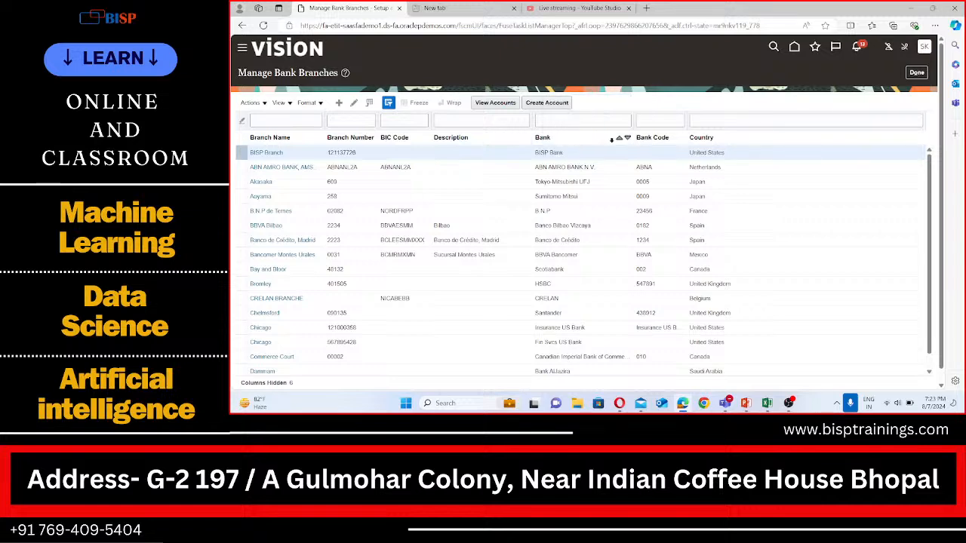
Switch to the Excel notes and add "Bank Account" below "Bank Branch" in cell A271
left_click(767, 403)
left_click(377, 256)
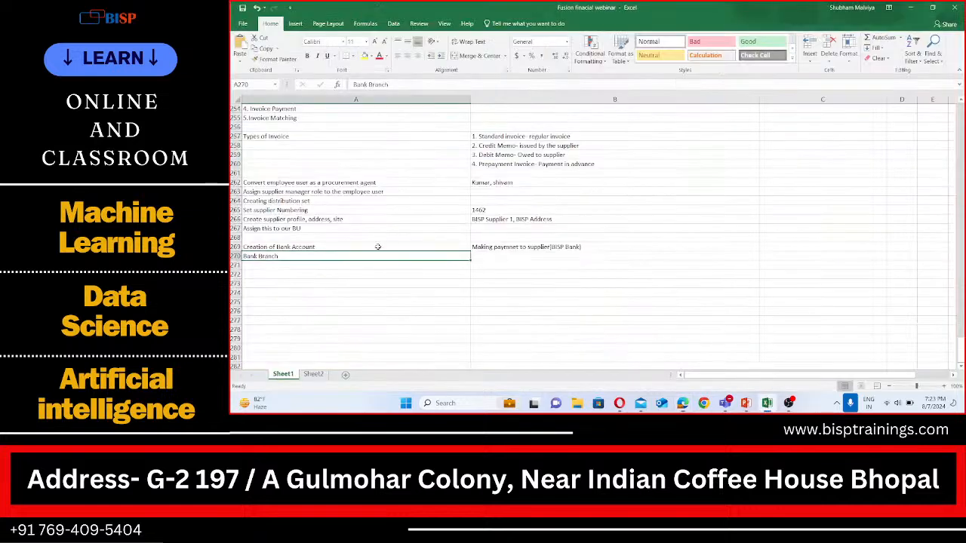
left_click(272, 267)
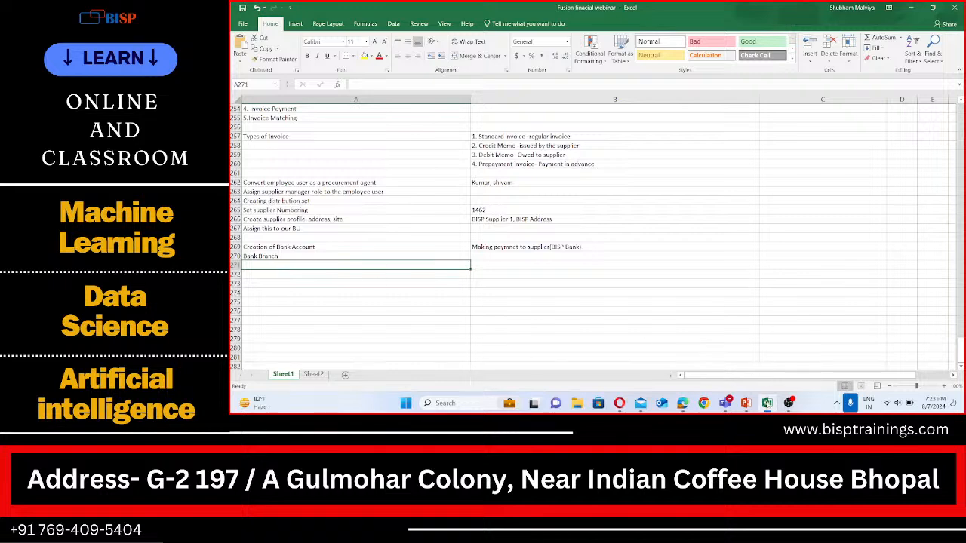
mouse_move(768, 408)
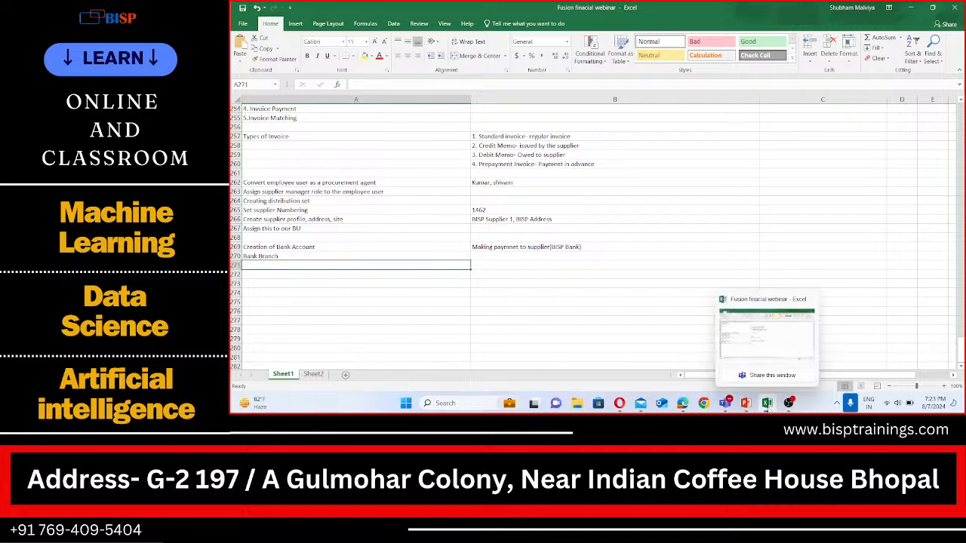
type("Bank Account")
left_click(267, 275)
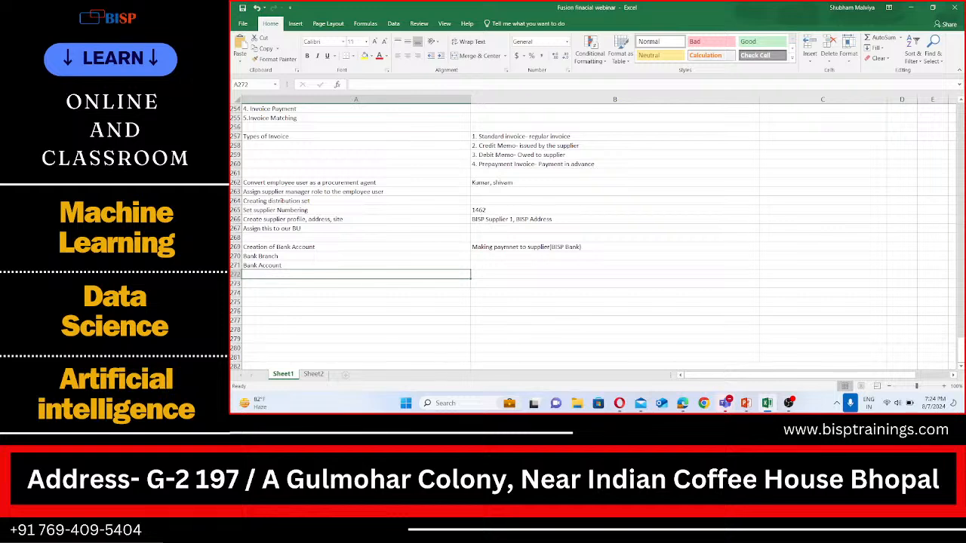
Return to the browser, open the Manage Bank Accounts task, start a new bank account and select BISP Branch as its bank branch
left_click(683, 403)
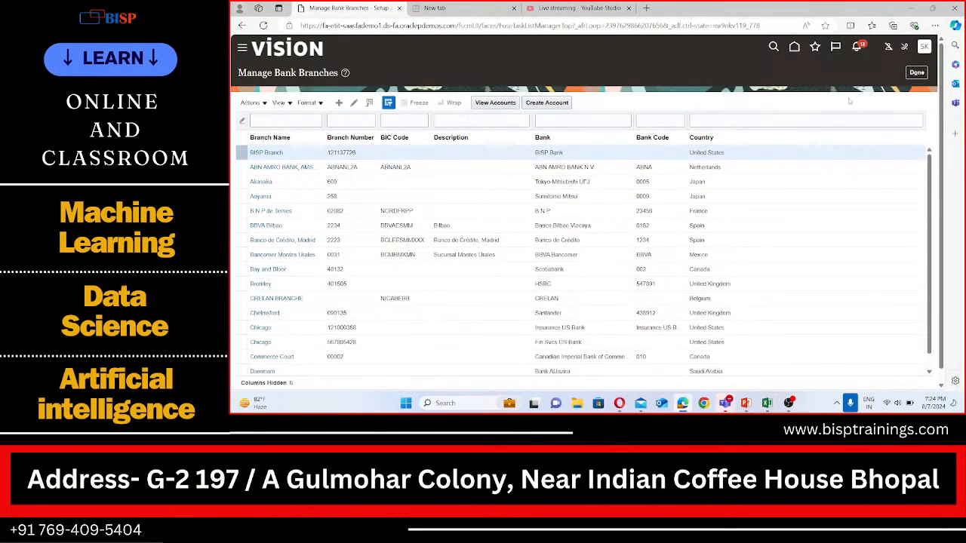
left_click(916, 73)
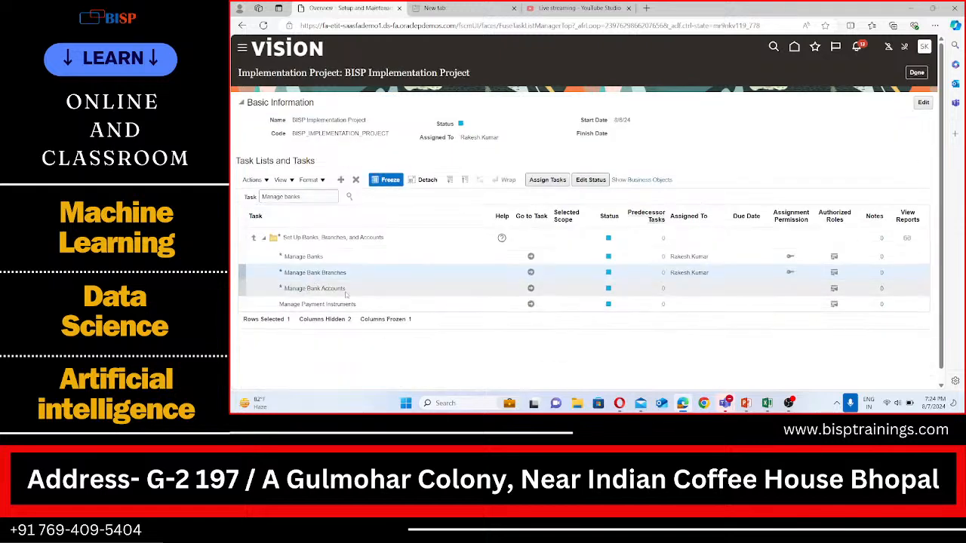
left_click(532, 289)
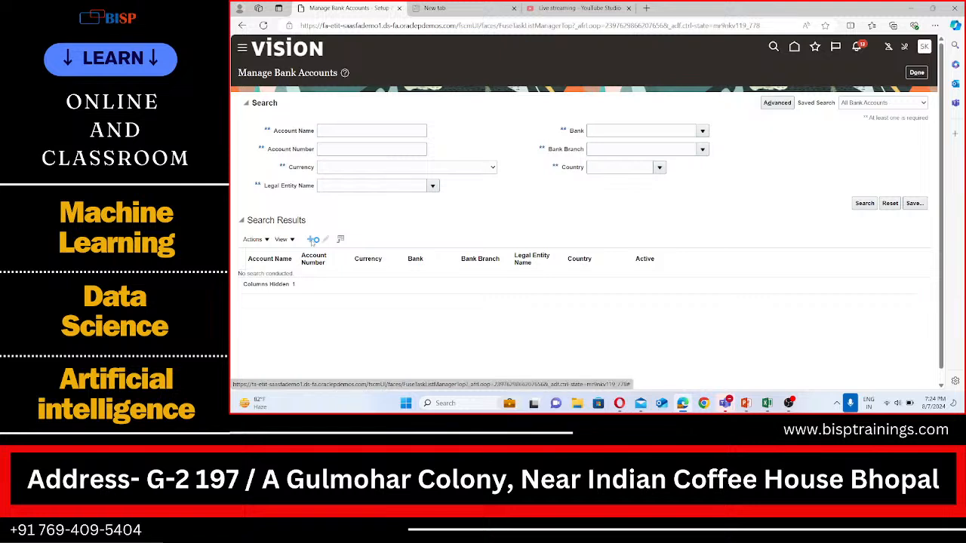
left_click(312, 239)
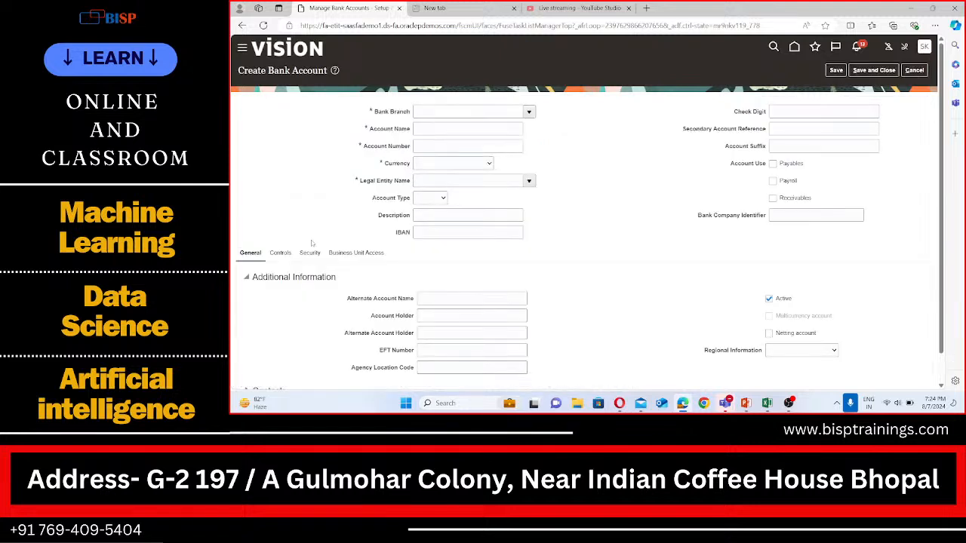
left_click(472, 111)
type("BISP")
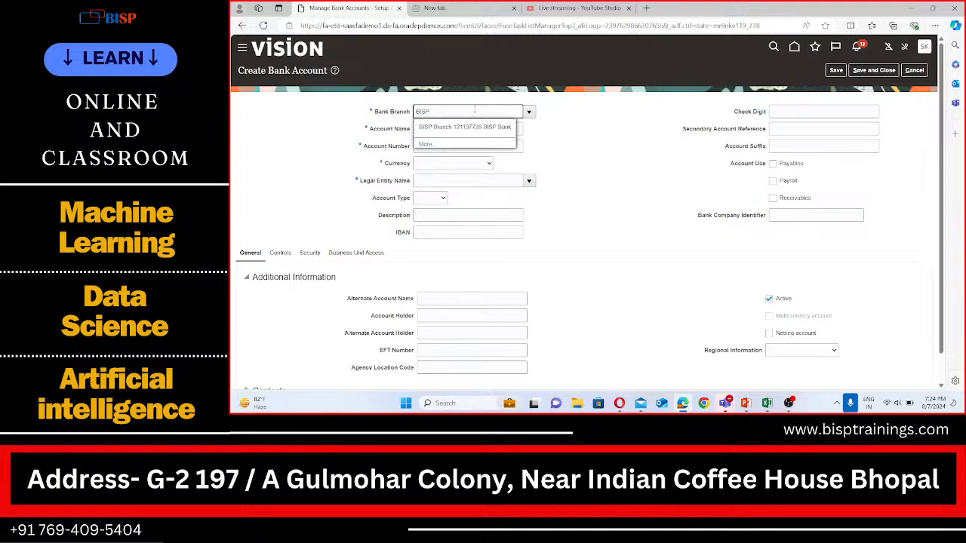
left_click(474, 126)
left_click(470, 131)
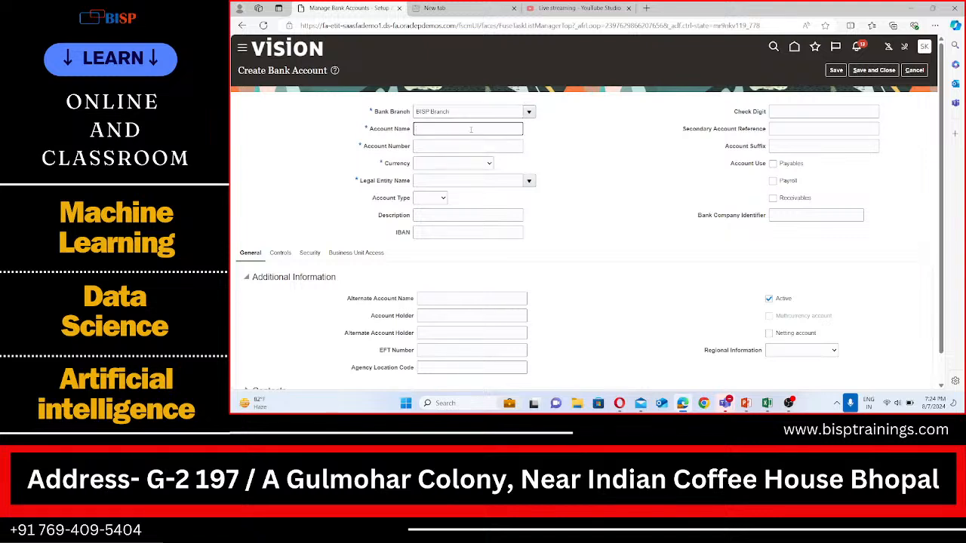
Name the account BISP Corporate Account and set its account number to 999999999
type("BISC")
type(" Corporatwe")
type("Account")
left_click(439, 148)
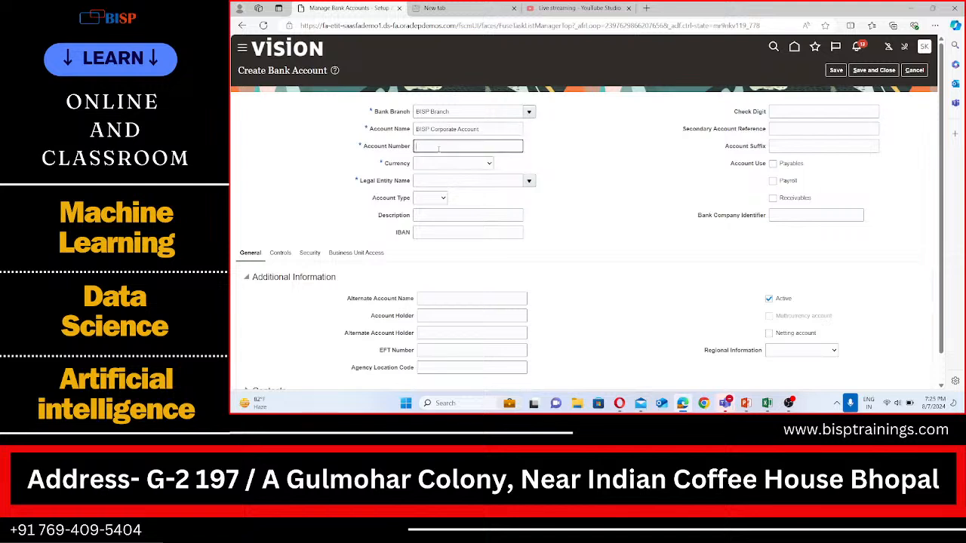
type("999999999")
Set the account's currency to USD - US Dollar and legal entity to BISP USA Legal Entity
left_click(442, 165)
left_click(445, 181)
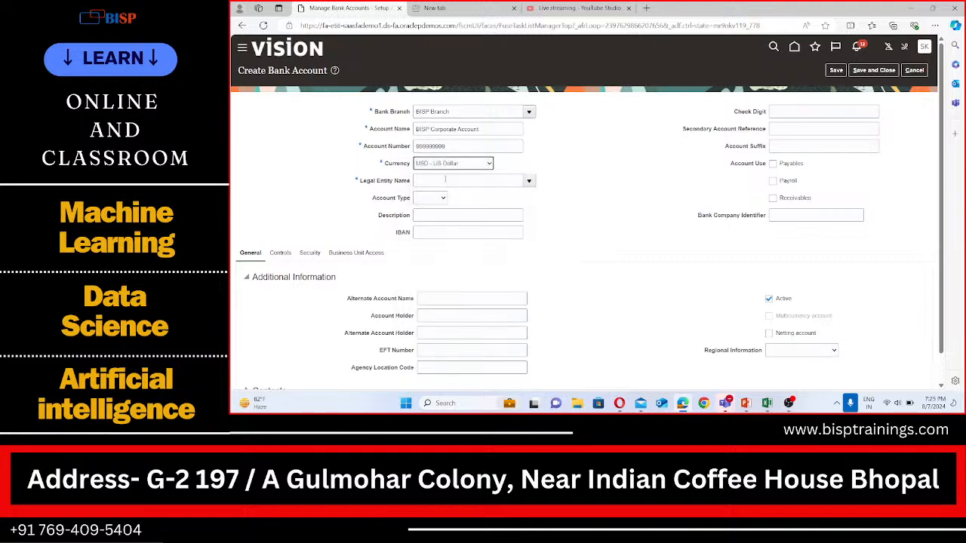
left_click(528, 180)
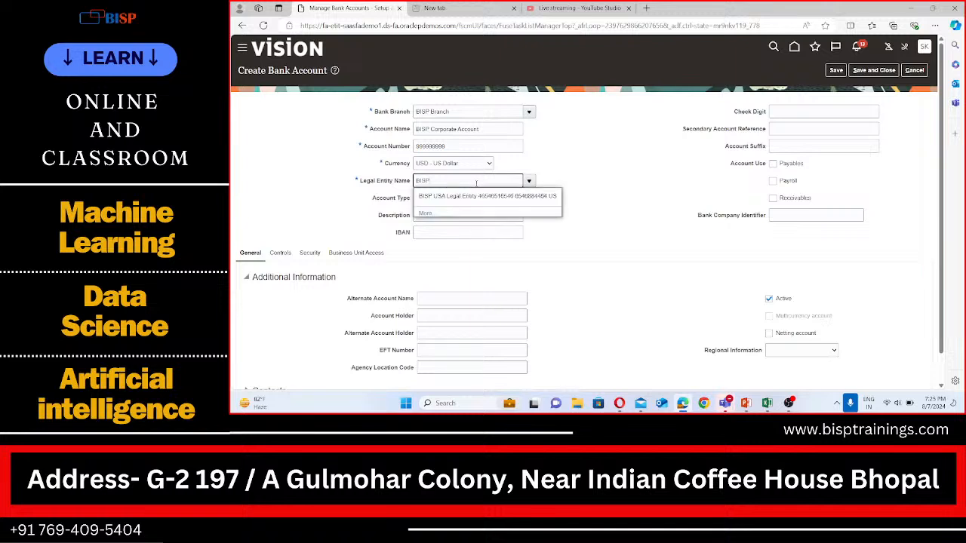
left_click(463, 198)
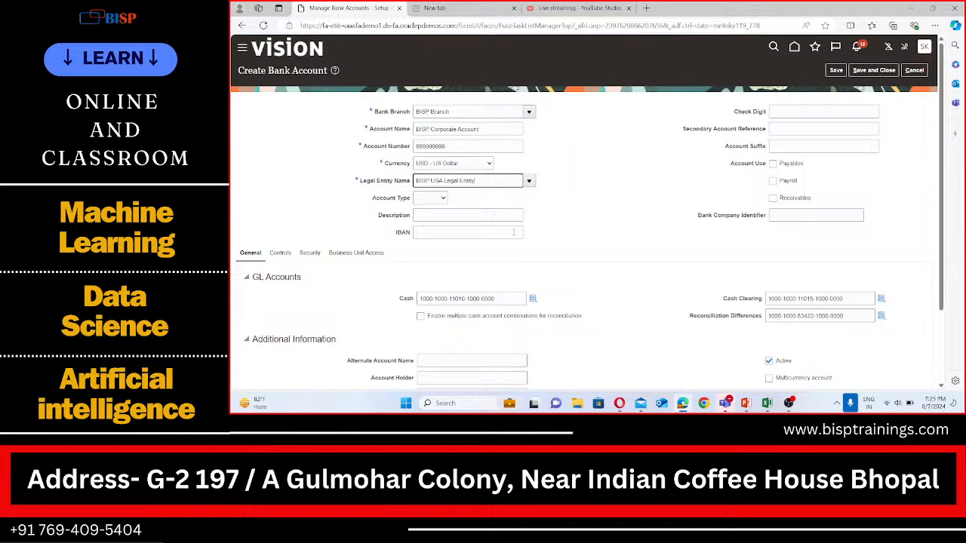
Enable Payables and Receivables account use, then review the GL accounts and additional information sections
left_click(773, 164)
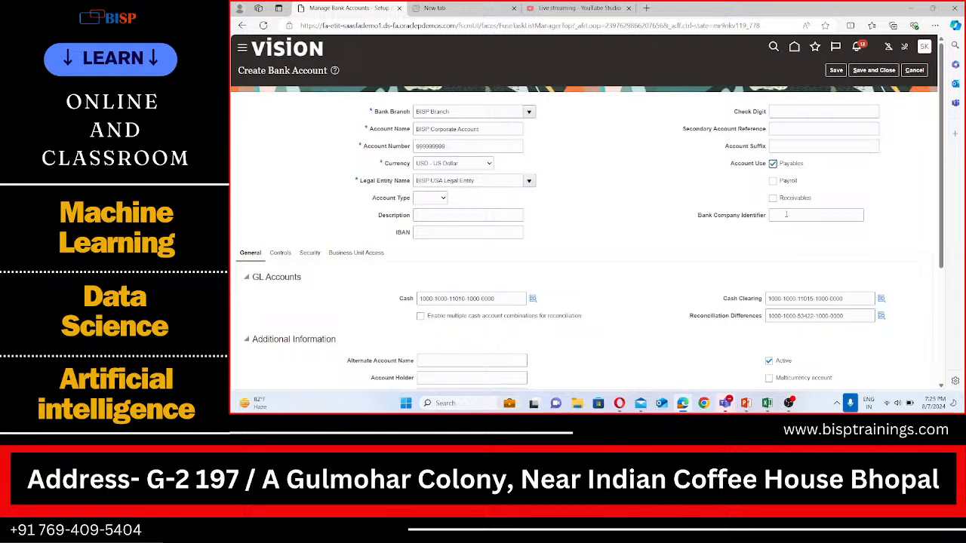
left_click(774, 199)
scroll(483, 242, "down", 1)
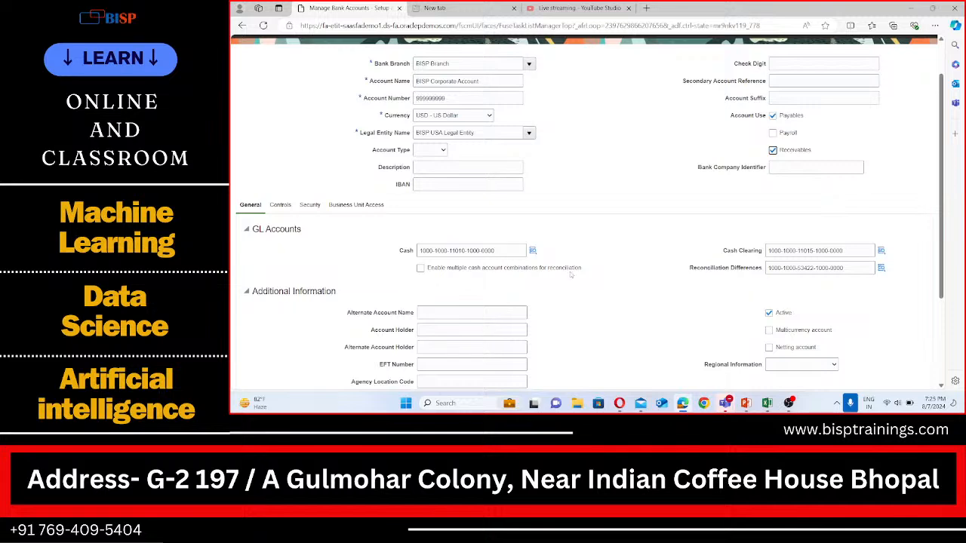
scroll(322, 206, "down", 2)
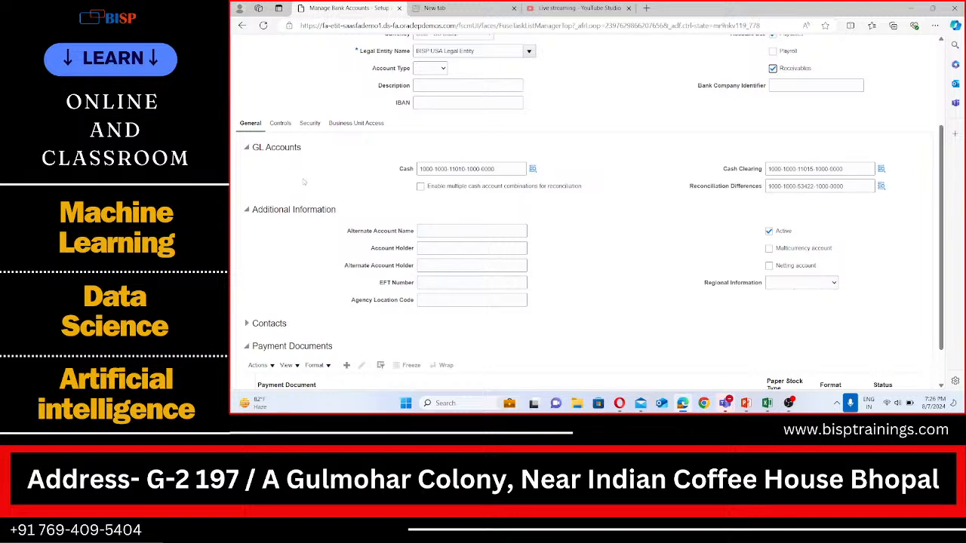
scroll(314, 202, "down", 1)
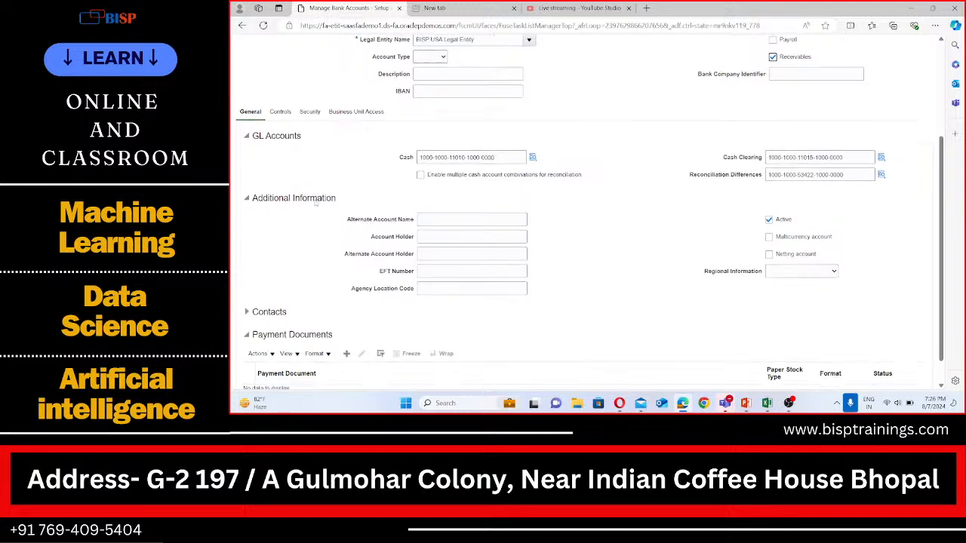
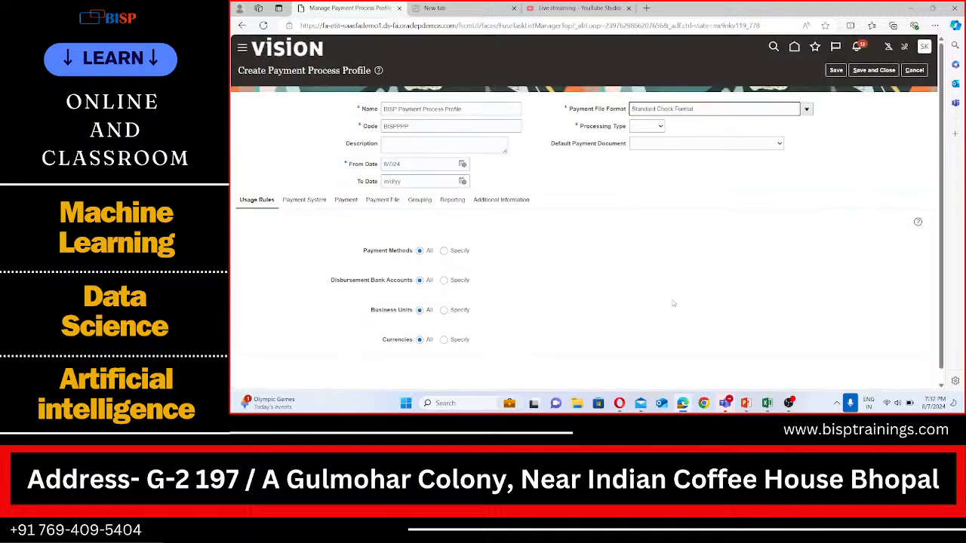
Set the payment process profile's processing type to Printed, save and close it, and leave the profiles page
left_click(656, 129)
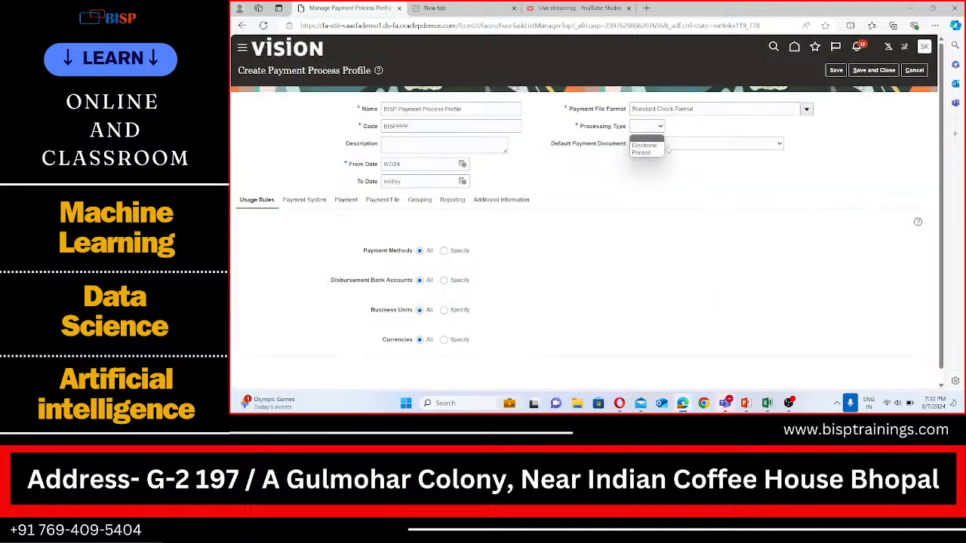
left_click(643, 153)
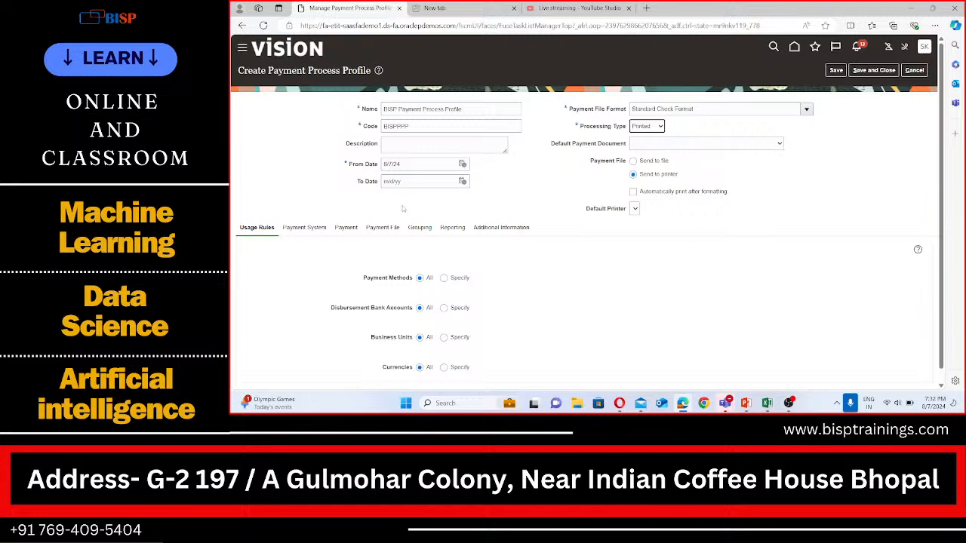
scroll(414, 277, "down", 1)
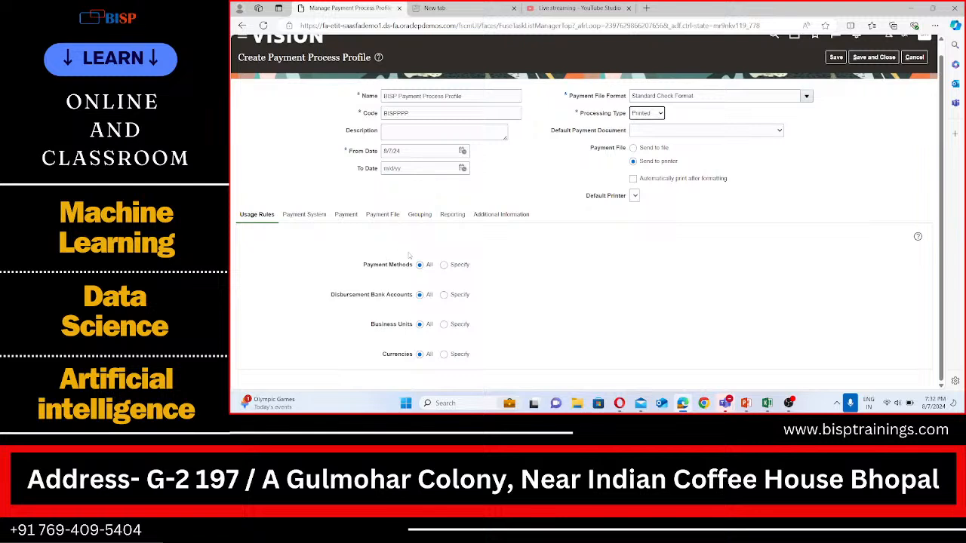
scroll(421, 277, "up", 1)
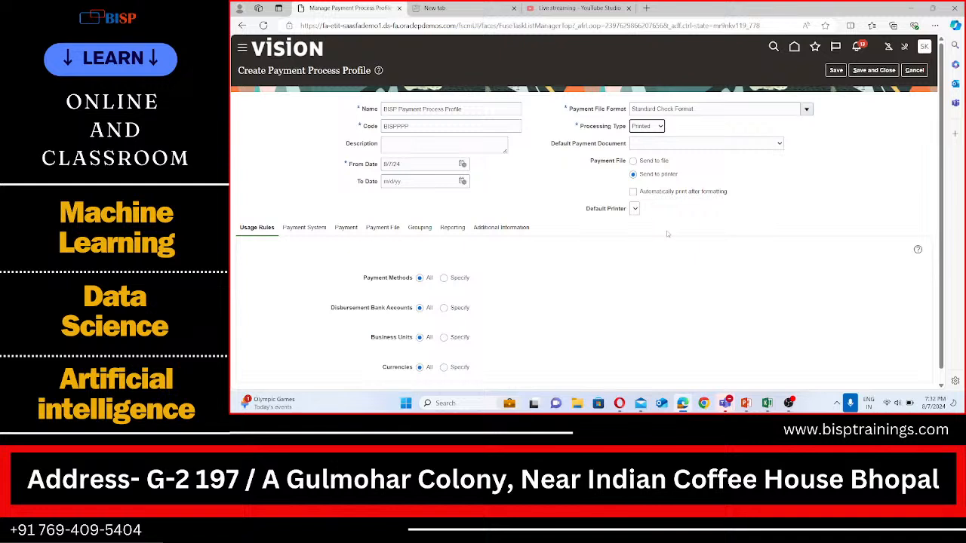
left_click(881, 70)
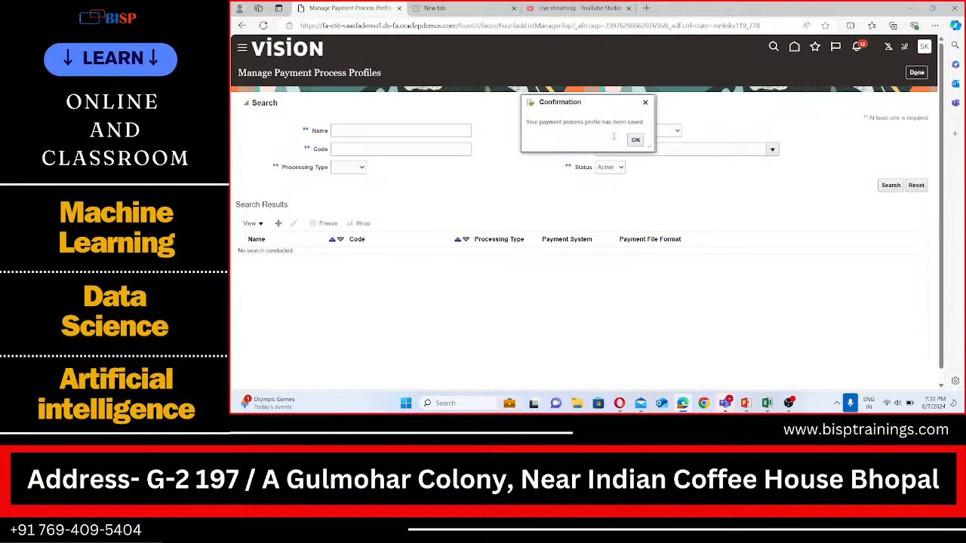
left_click(636, 141)
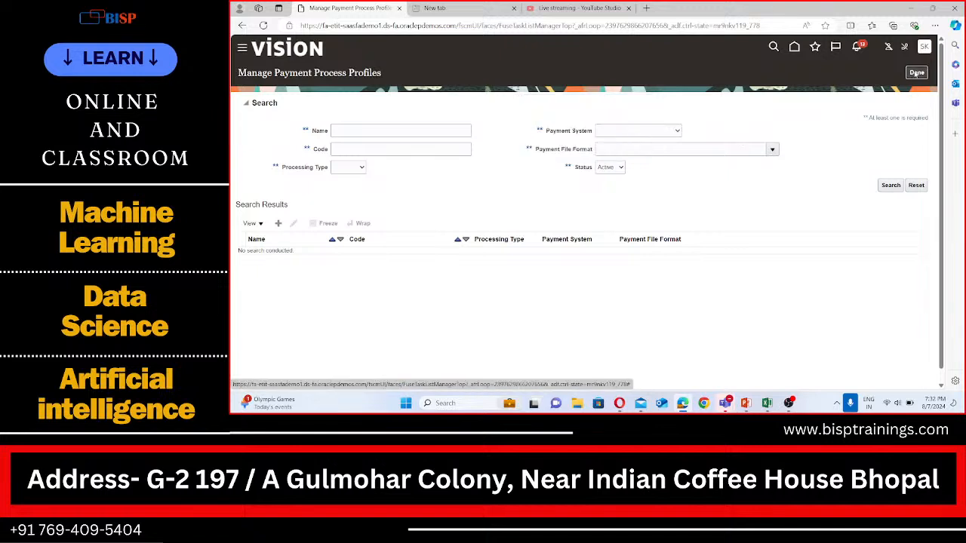
left_click(915, 73)
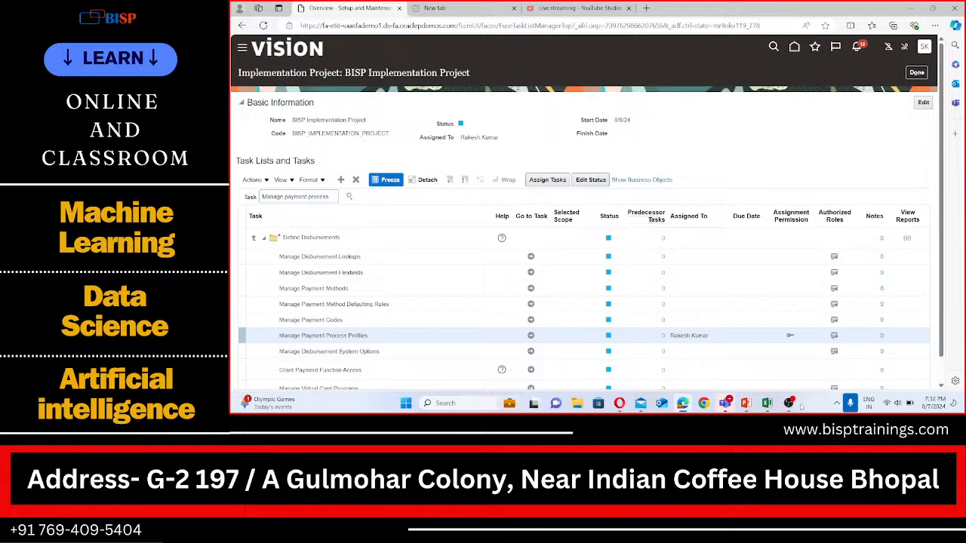
Switch to the Excel notes and enter 'Assign AP roles to our employee user' in cell A273
mouse_move(799, 406)
left_click(767, 403)
double_click(252, 284)
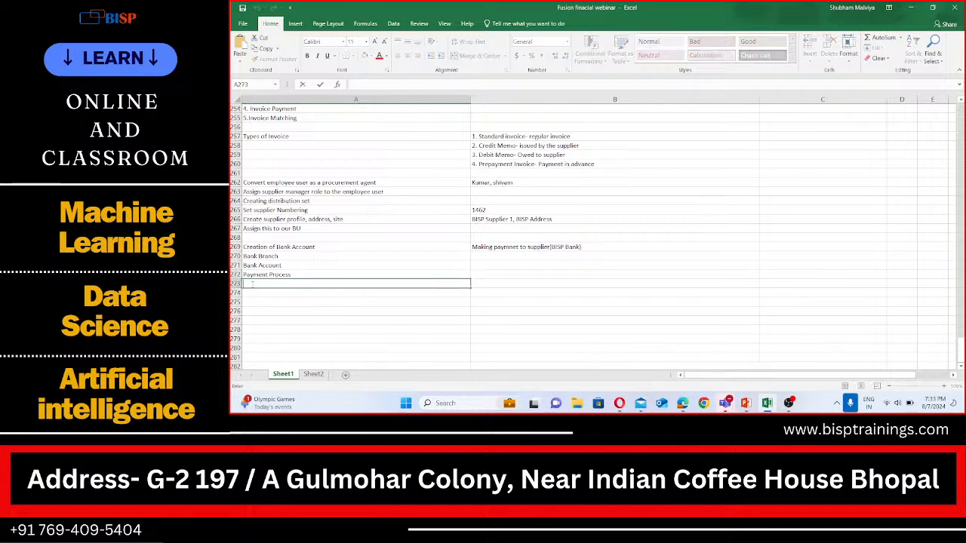
type("Assign AP roles to o")
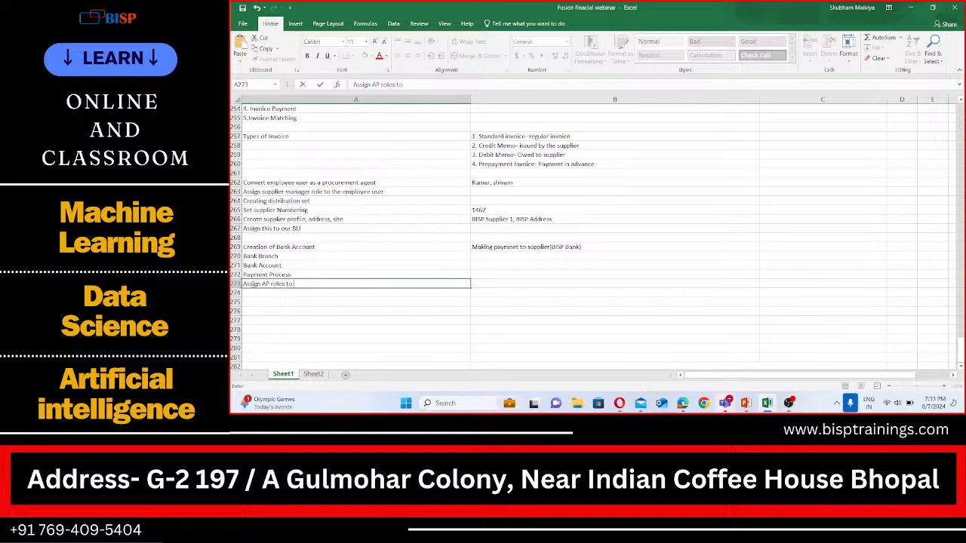
type("ur employee user")
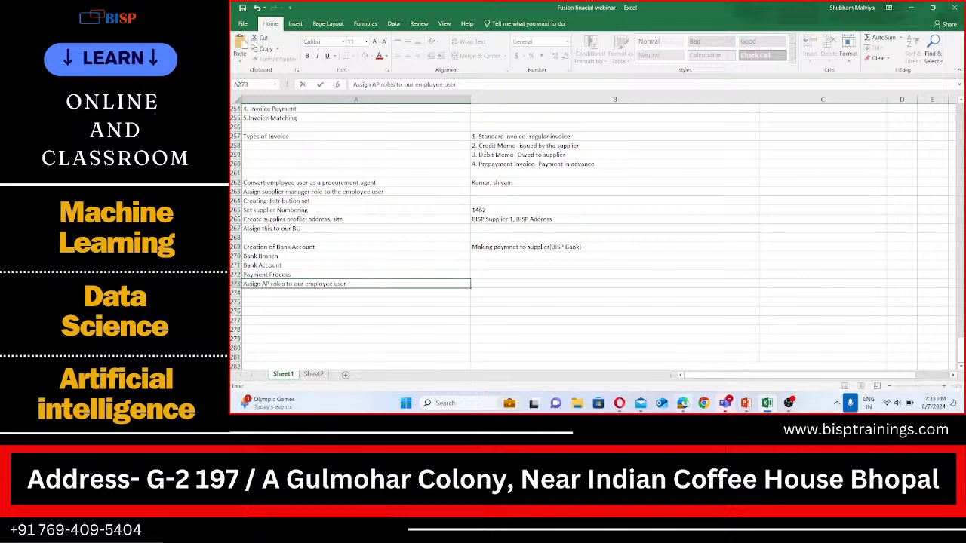
left_click(494, 283)
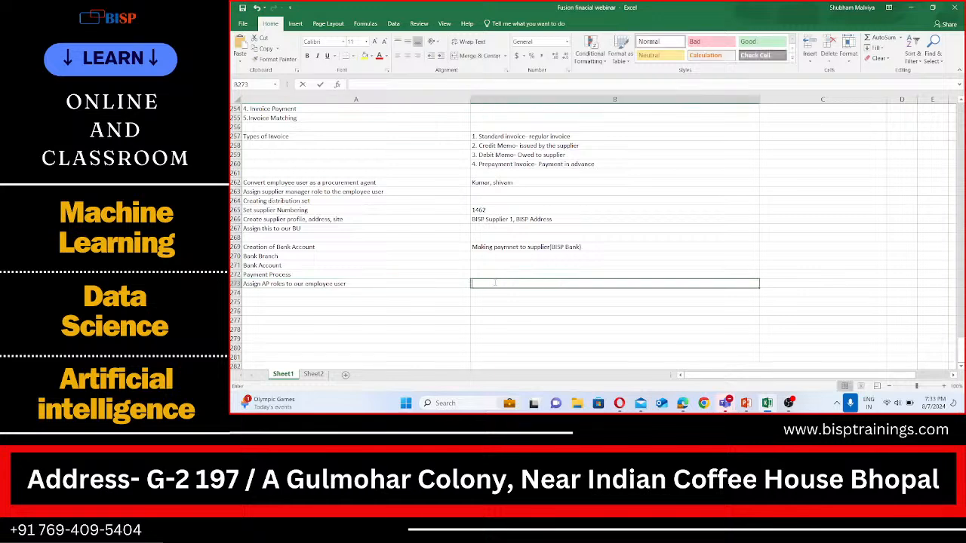
double_click(494, 283)
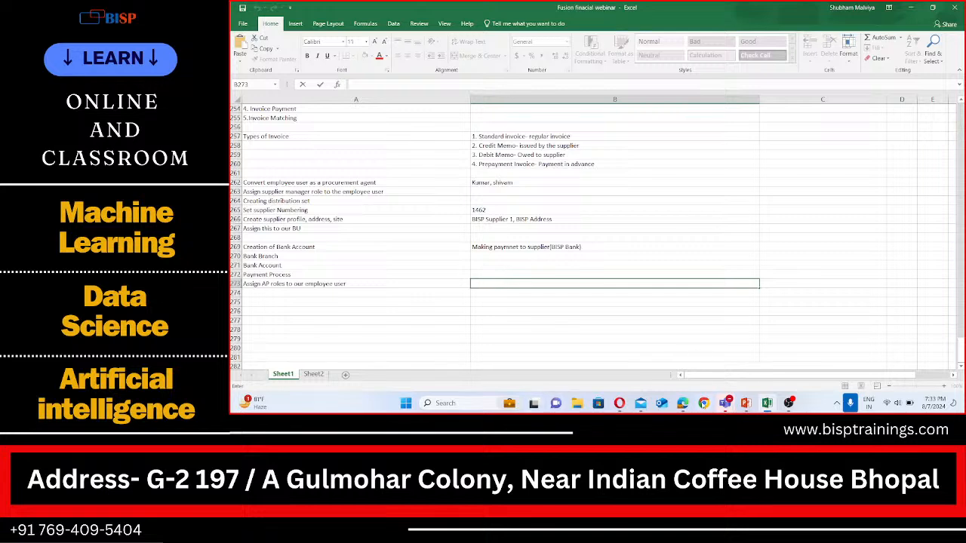
Return to the browser, leave the implementation project, and open the Users page of the Security Console
left_click(683, 404)
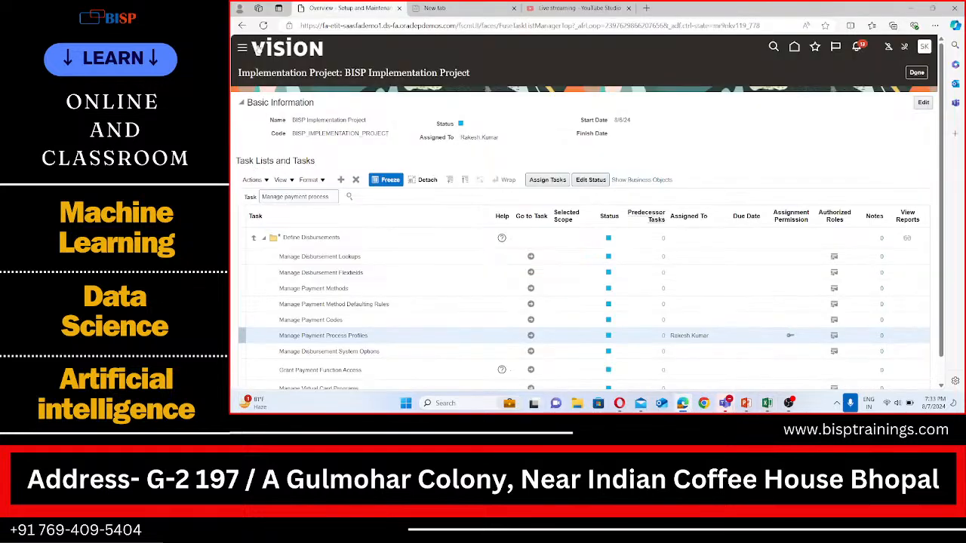
left_click(916, 72)
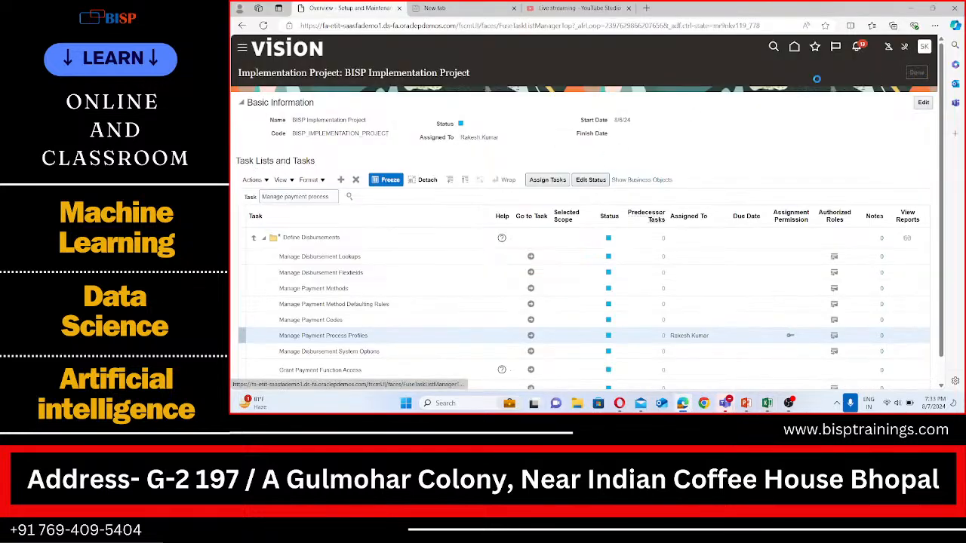
left_click(241, 48)
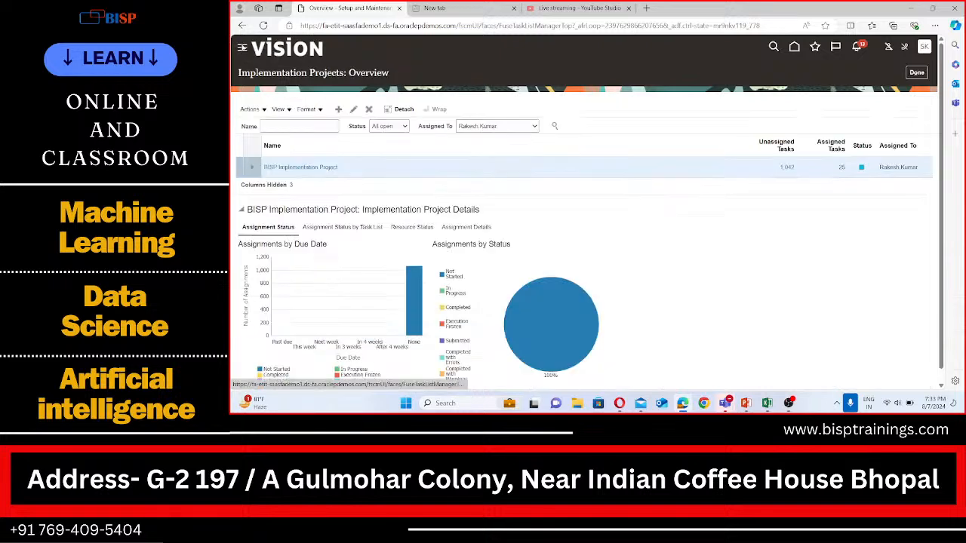
scroll(272, 241, "down", 5)
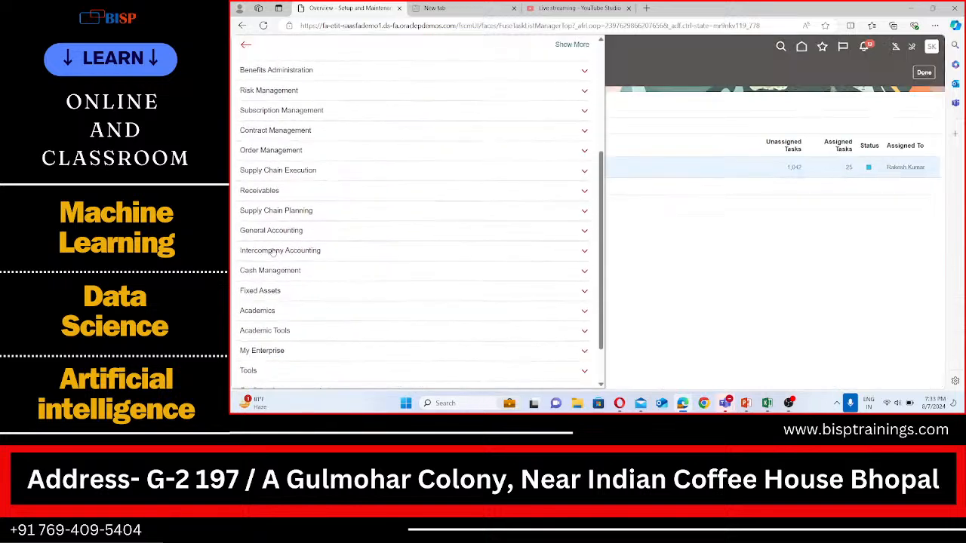
left_click(262, 317)
scroll(324, 279, "down", 2)
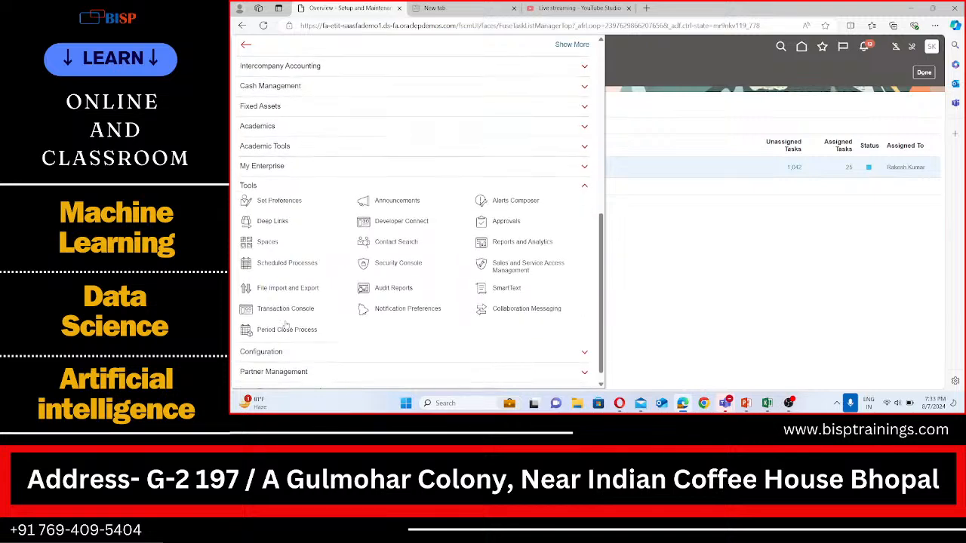
left_click(388, 249)
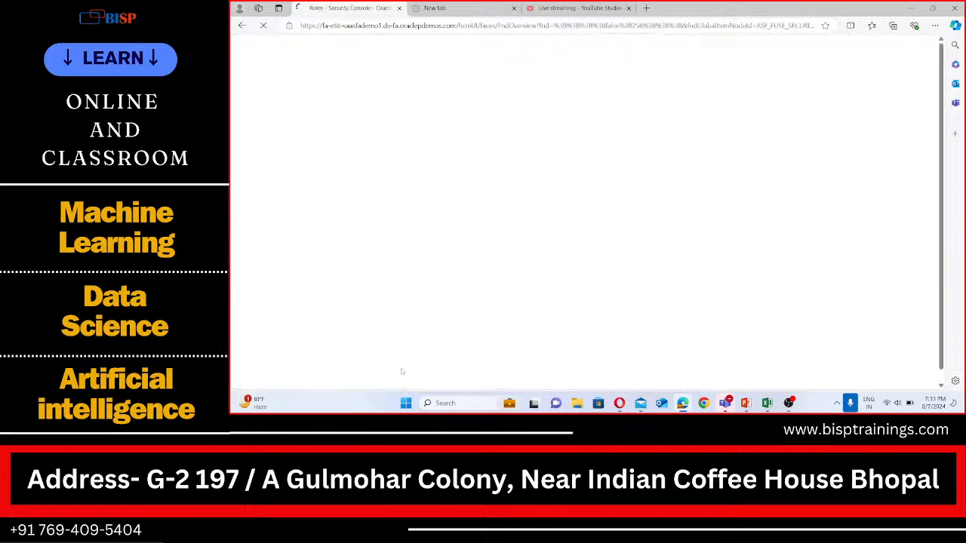
left_click(262, 163)
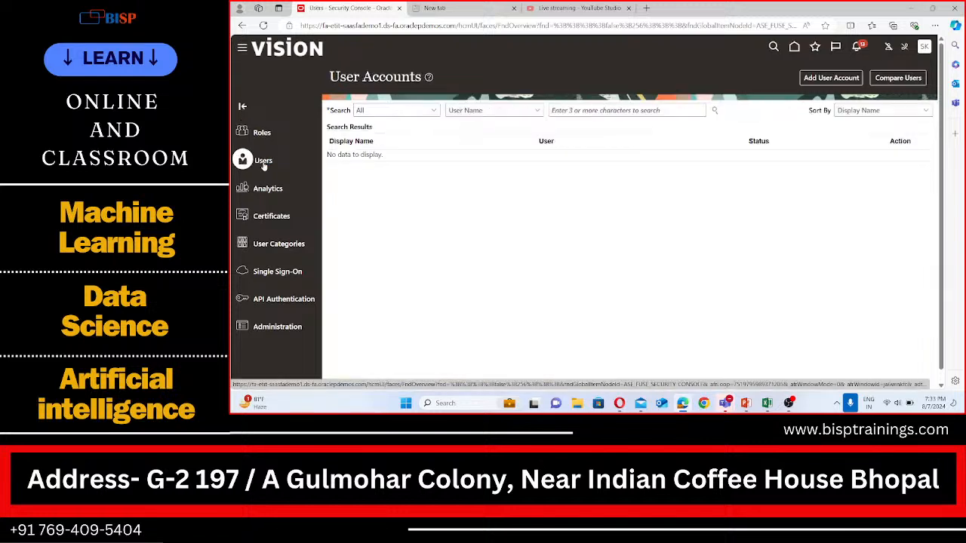
Search the user accounts for the employee's user name and open the matching user's account details
left_click(584, 110)
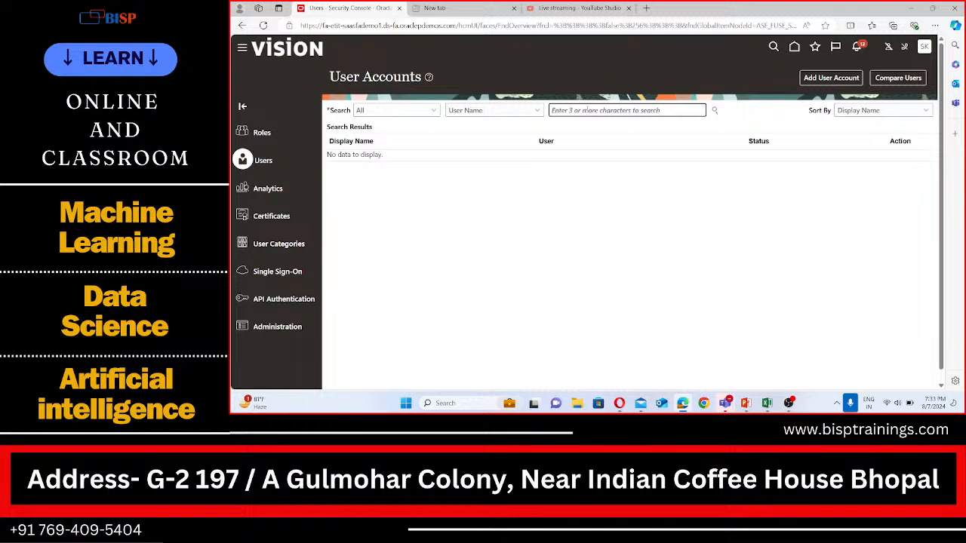
type("Rakesh")
left_click(714, 111)
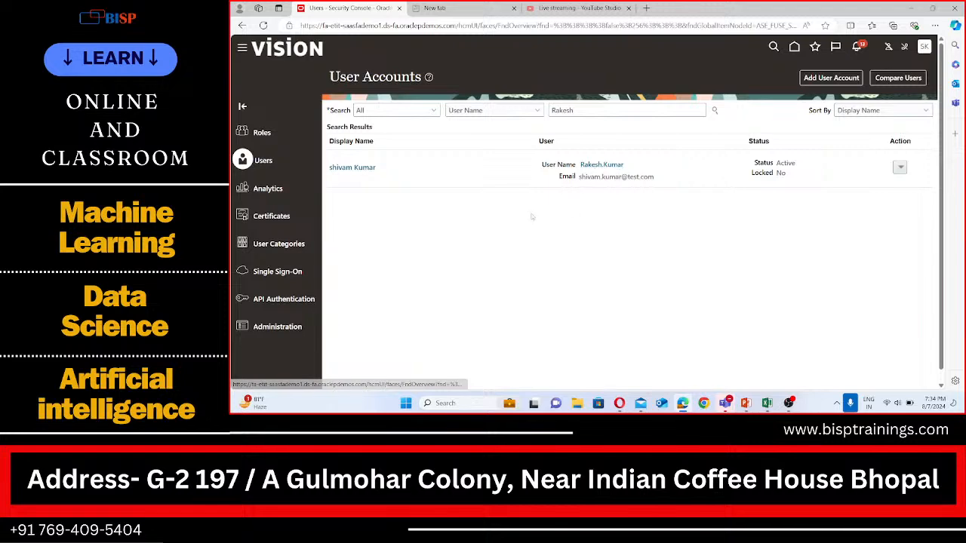
left_click(359, 168)
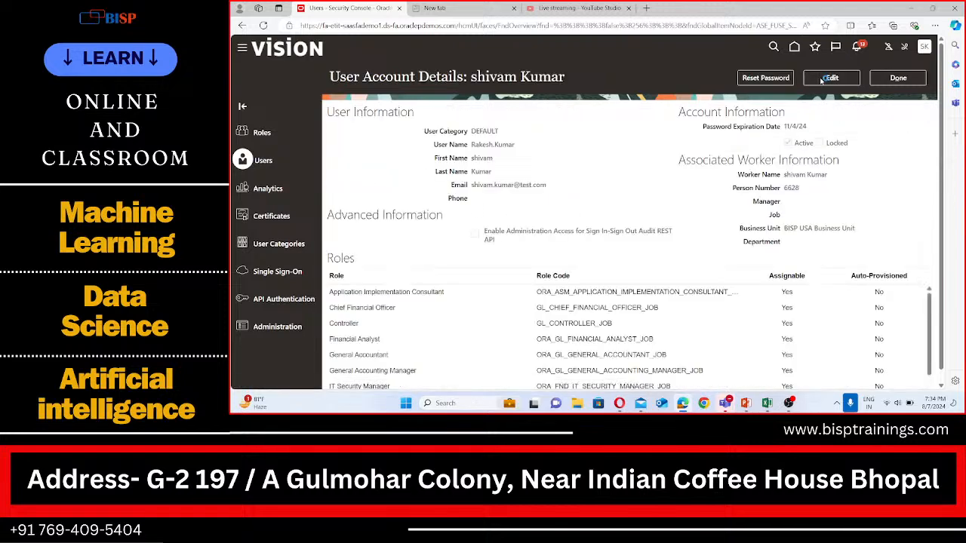
Edit the user account and add the Accounts Payable Manager role membership
left_click(829, 78)
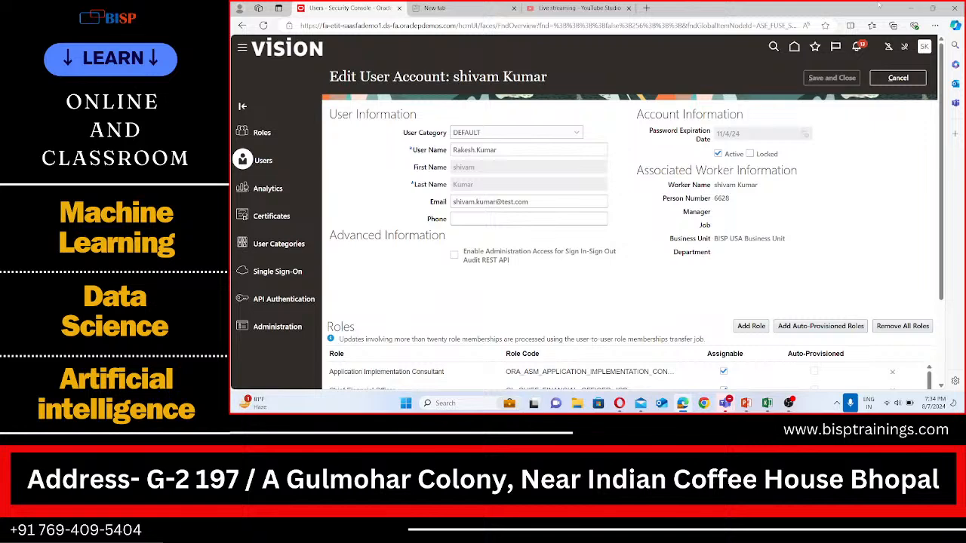
scroll(815, 189, "down", 3)
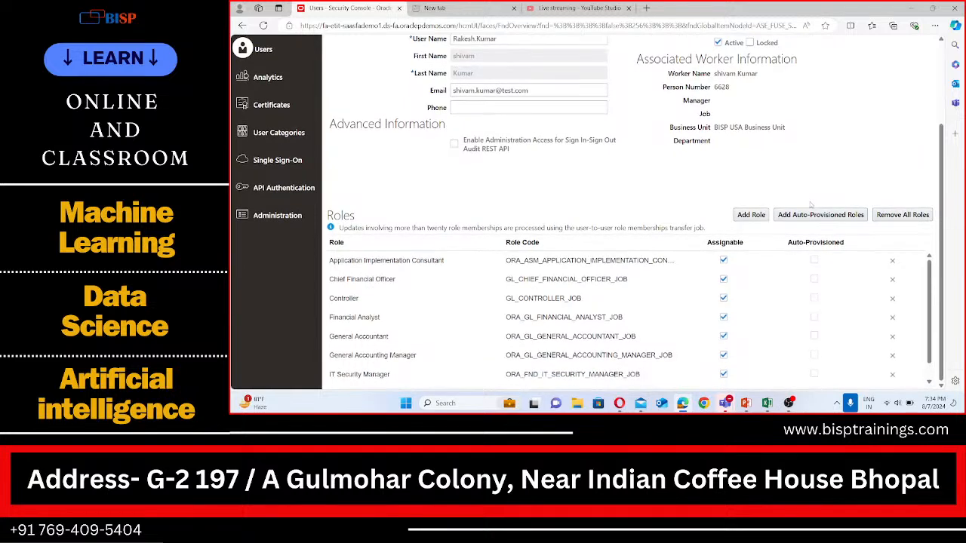
left_click(752, 215)
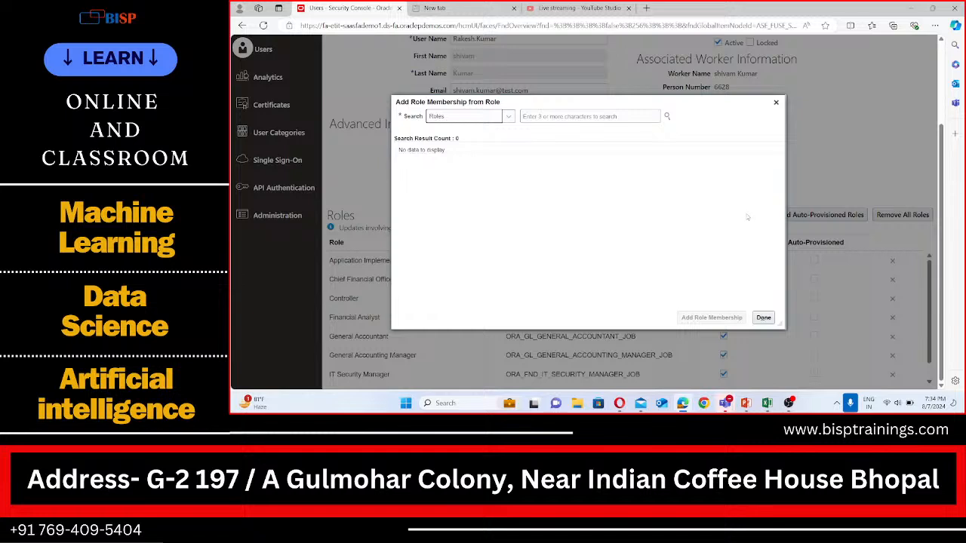
left_click(581, 117)
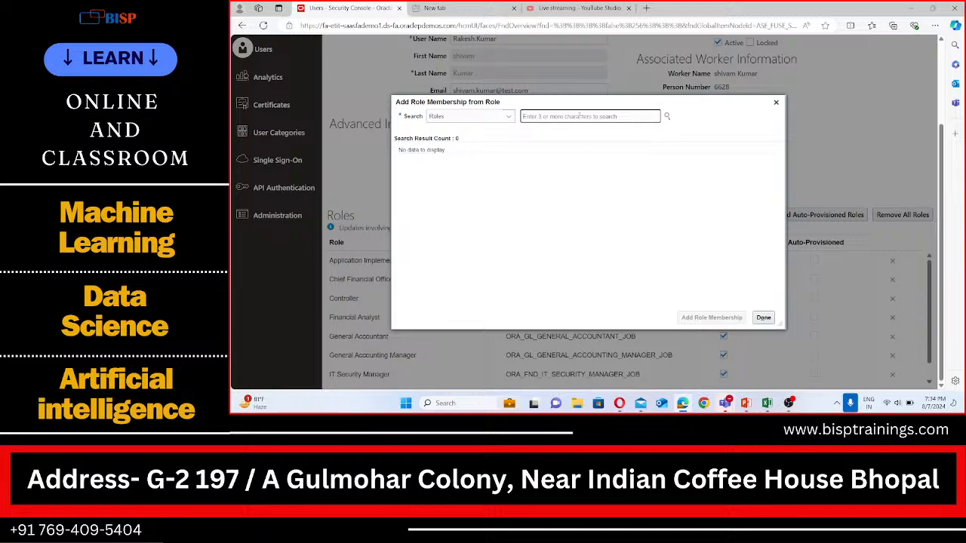
type("Accounts")
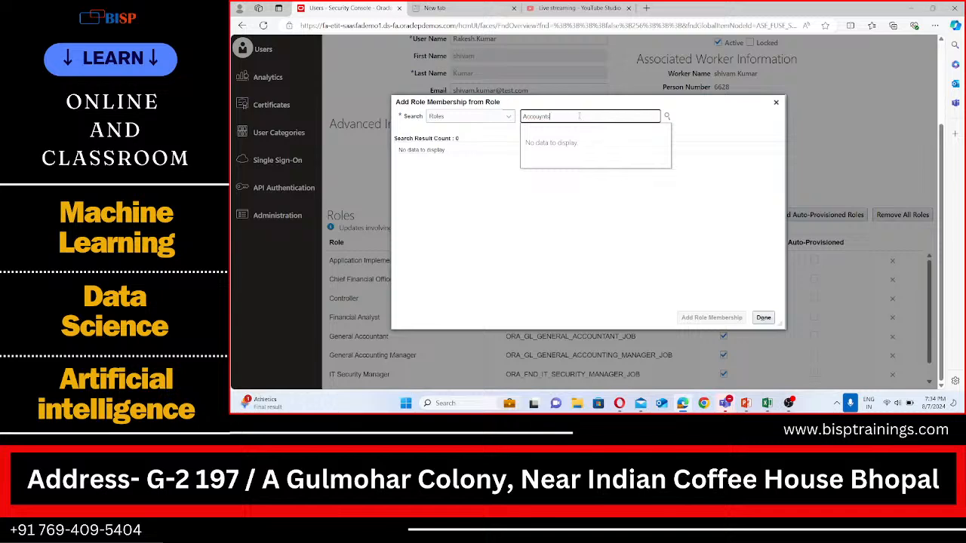
key("BackSpace")
key("BackSpace")
key("BackSpace")
type("nts")
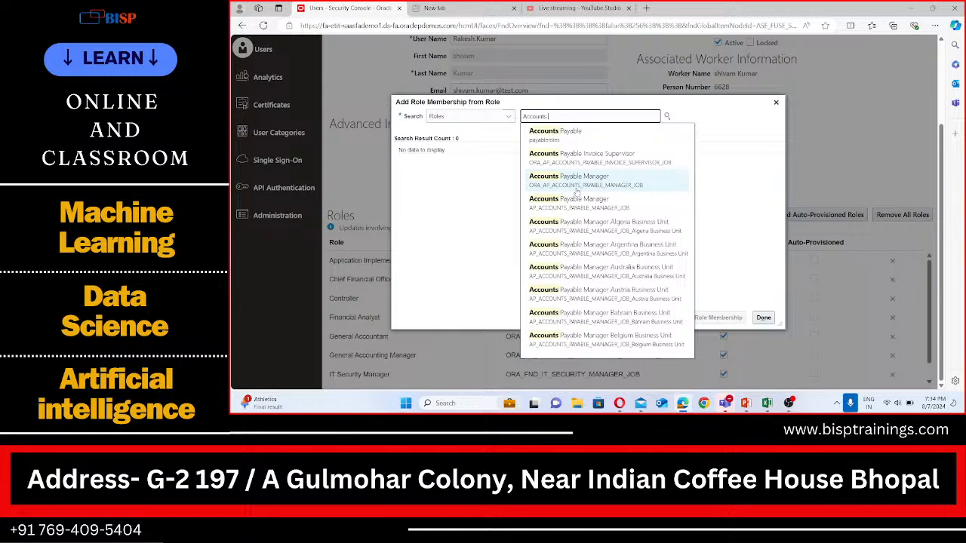
left_click(577, 188)
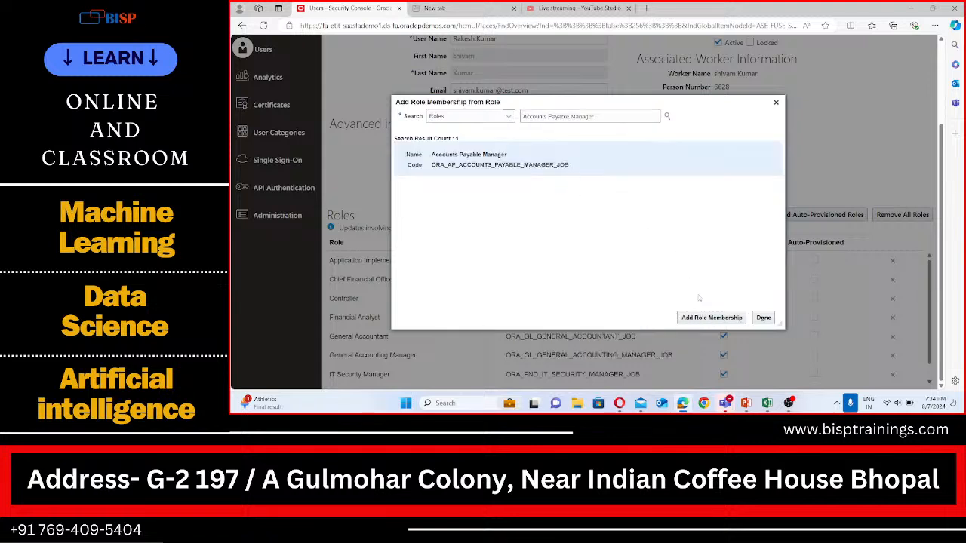
left_click(702, 318)
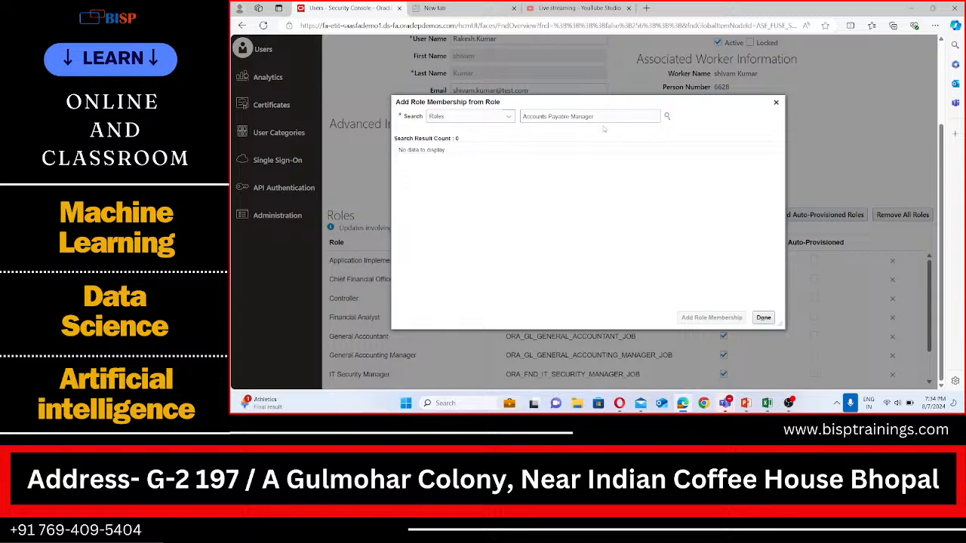
Add the Accounts Payable Supervisor role membership to the same user
left_click_drag(594, 116, 572, 116)
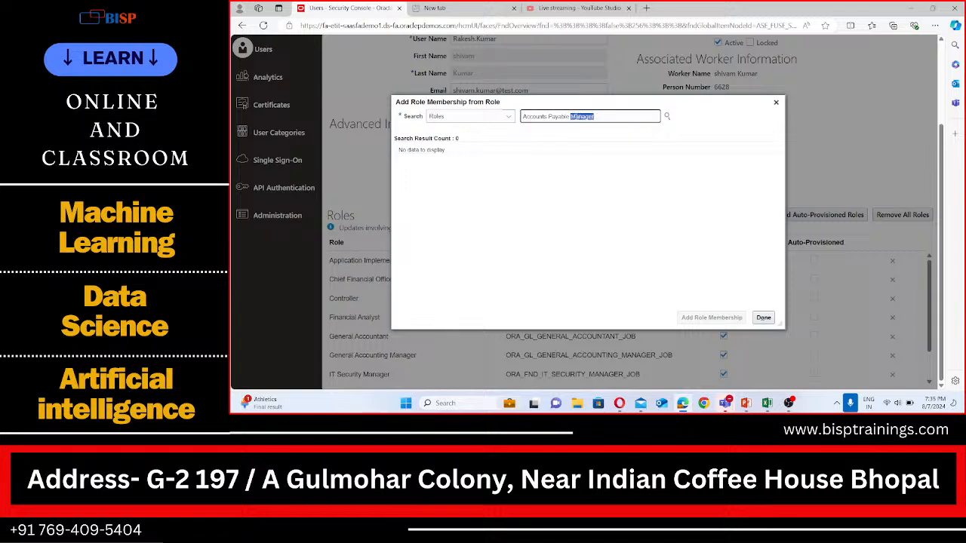
type("Supe")
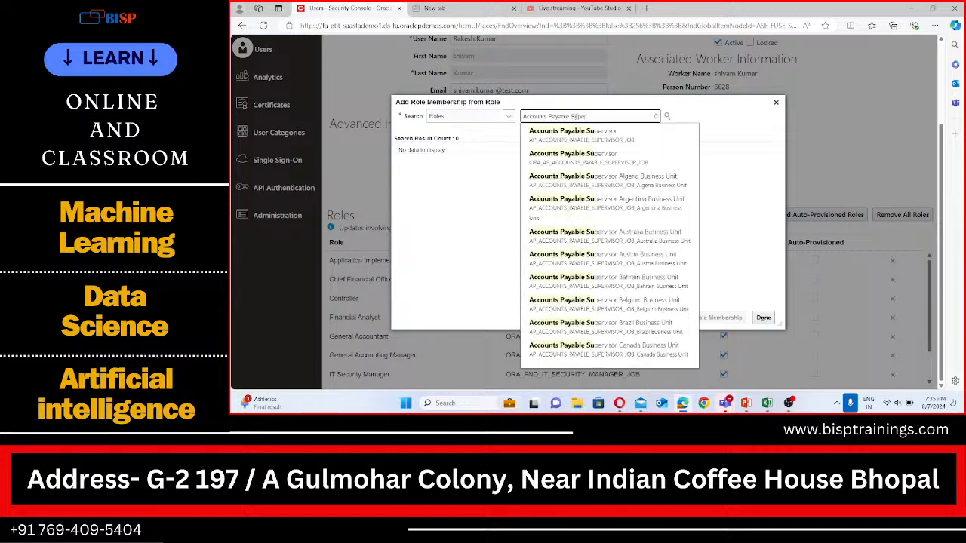
type("rv")
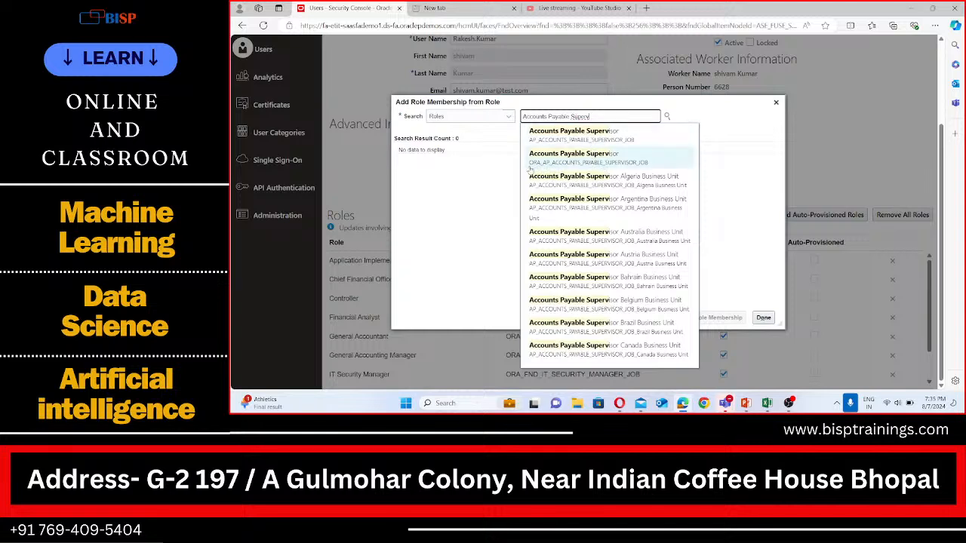
left_click(593, 167)
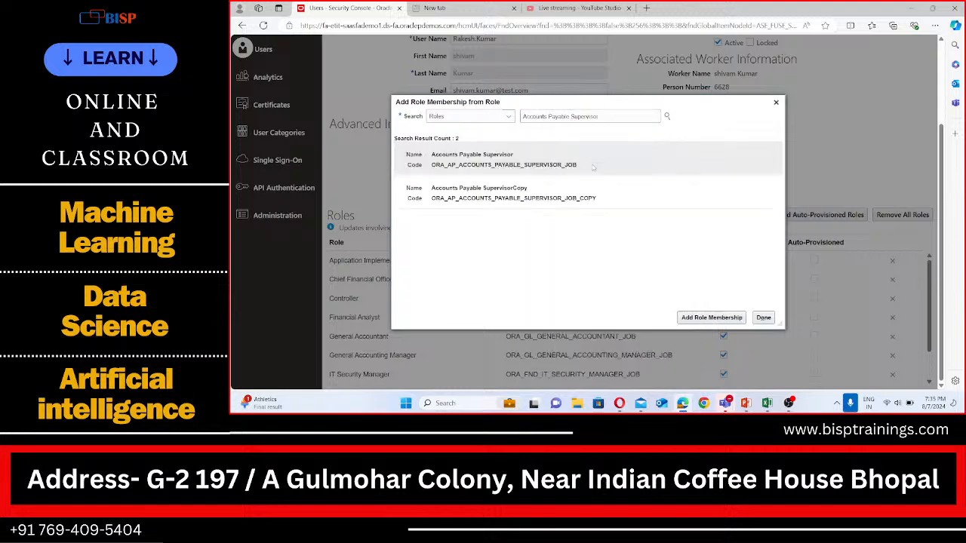
left_click(711, 317)
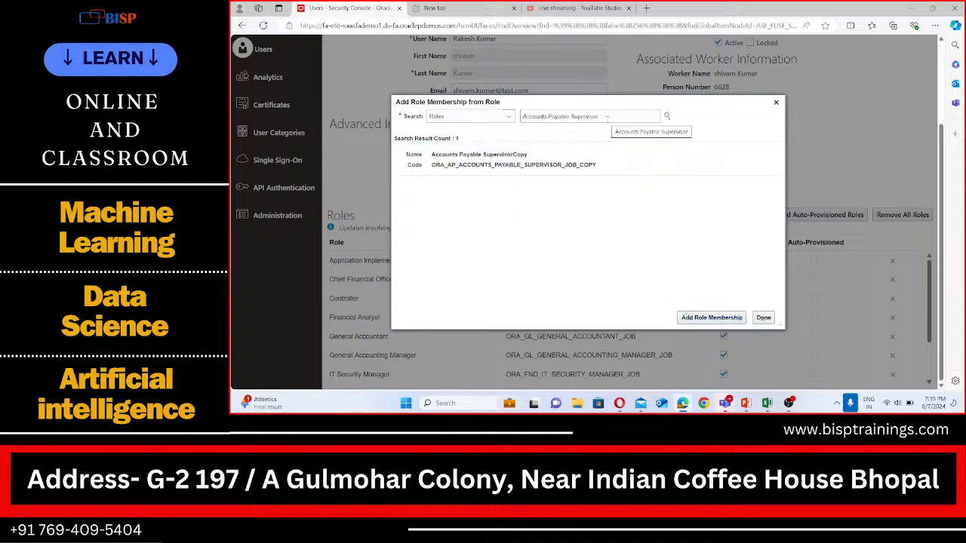
Search the roles for Accounts Payable Specialist and add that role membership to the user
left_click_drag(600, 117, 550, 123)
type("spd")
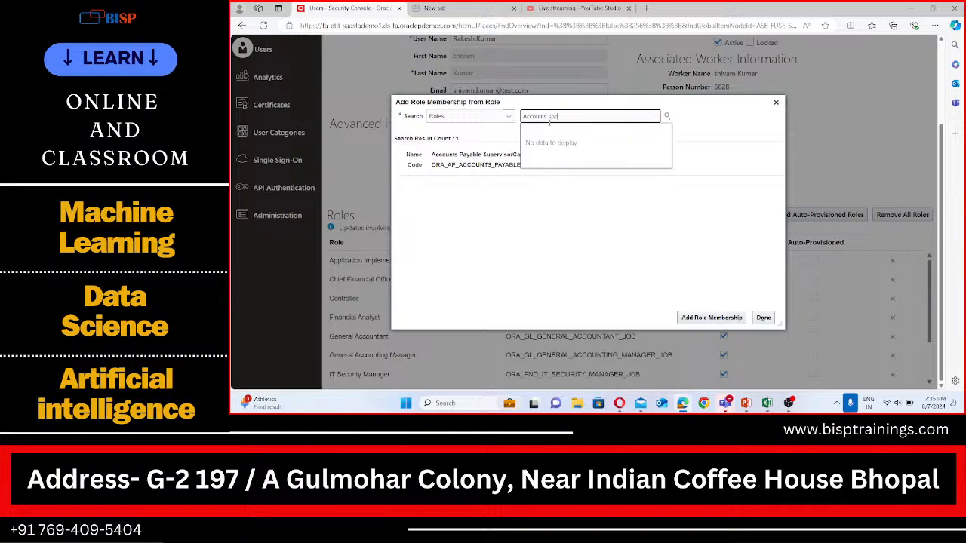
key("BackSpace")
type("ecialist")
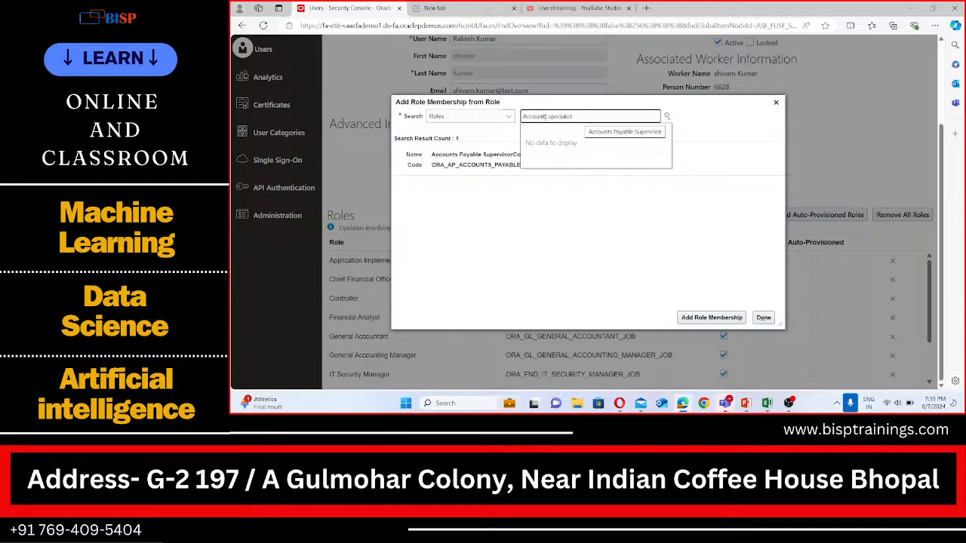
left_click(549, 116)
type("Payables")
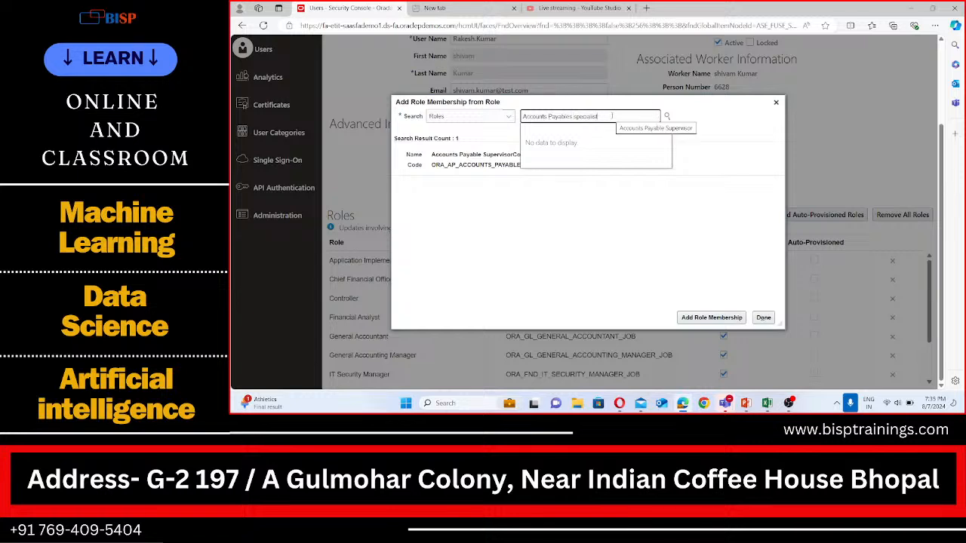
left_click(612, 116)
key("BackSpace")
key("BackSpace")
key("BackSpace")
key("BackSpace")
key("BackSpace")
key("BackSpace")
key("BackSpace")
key("BackSpace")
key("BackSpace")
key("BackSpace")
key("BackSpace")
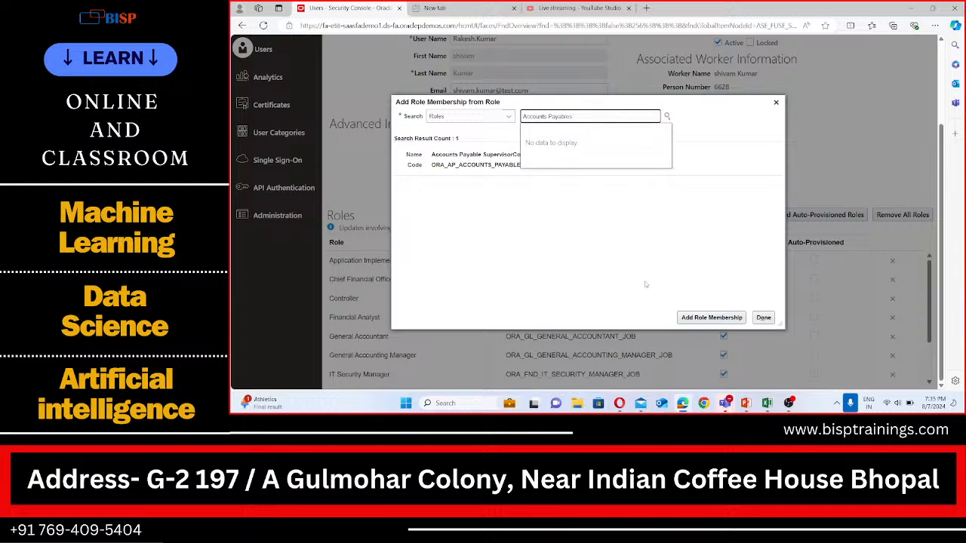
left_click(618, 261)
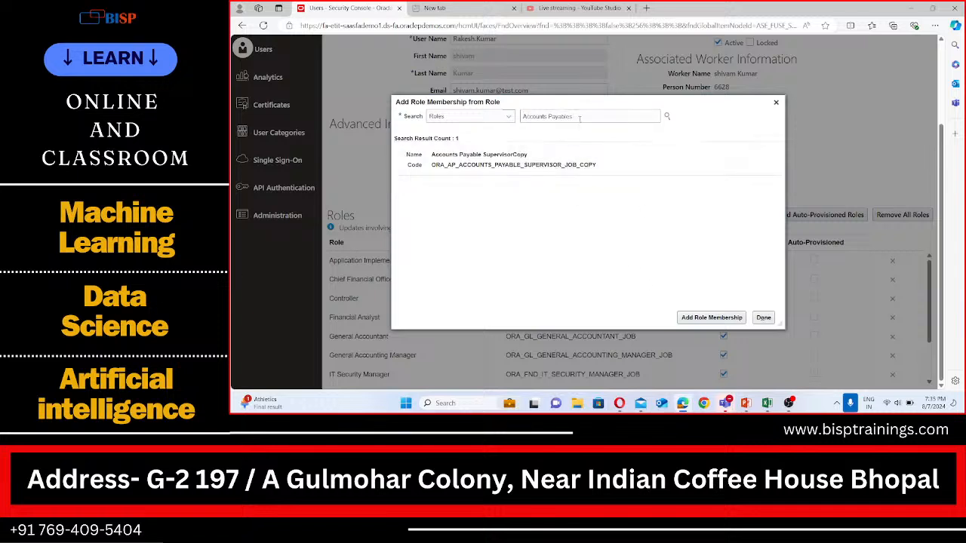
left_click_drag(580, 117, 545, 117)
key("BackSpace")
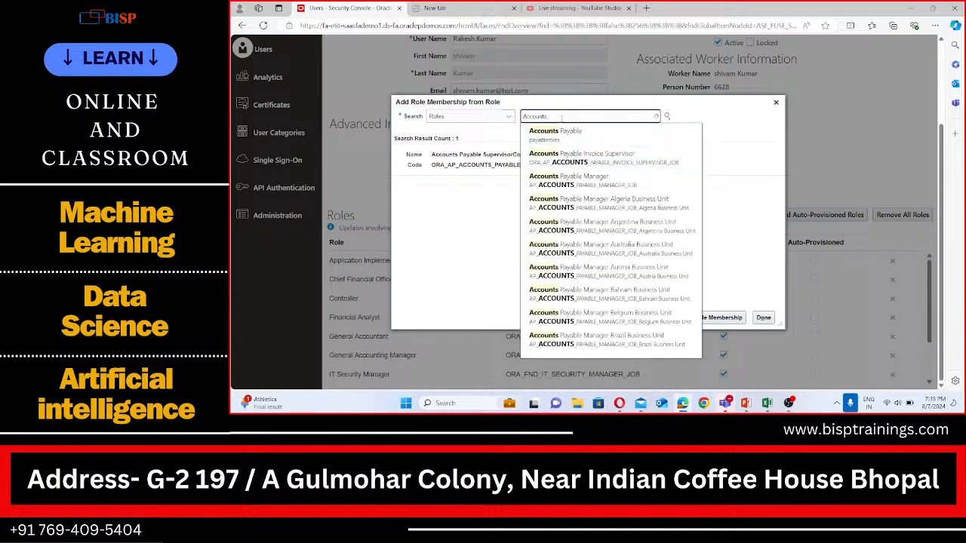
type("Payable")
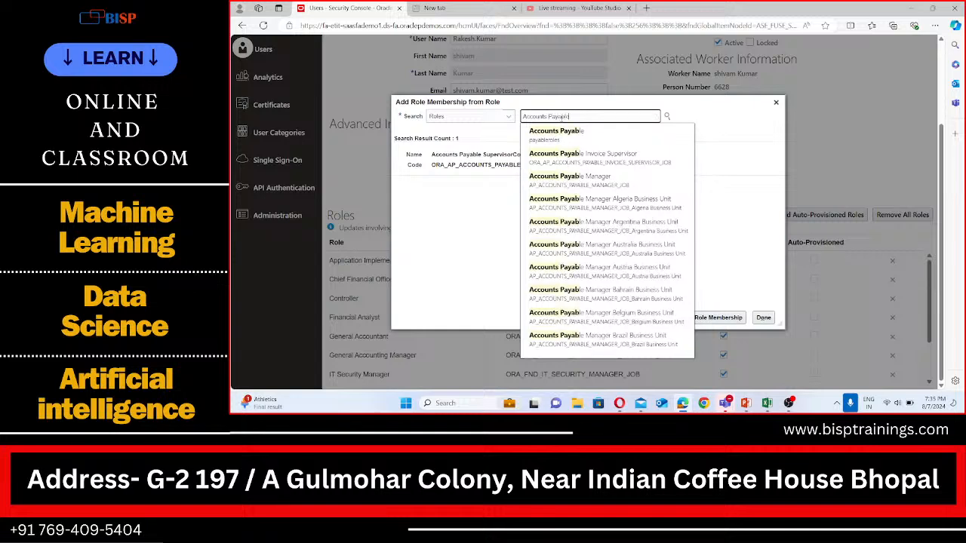
type("s S")
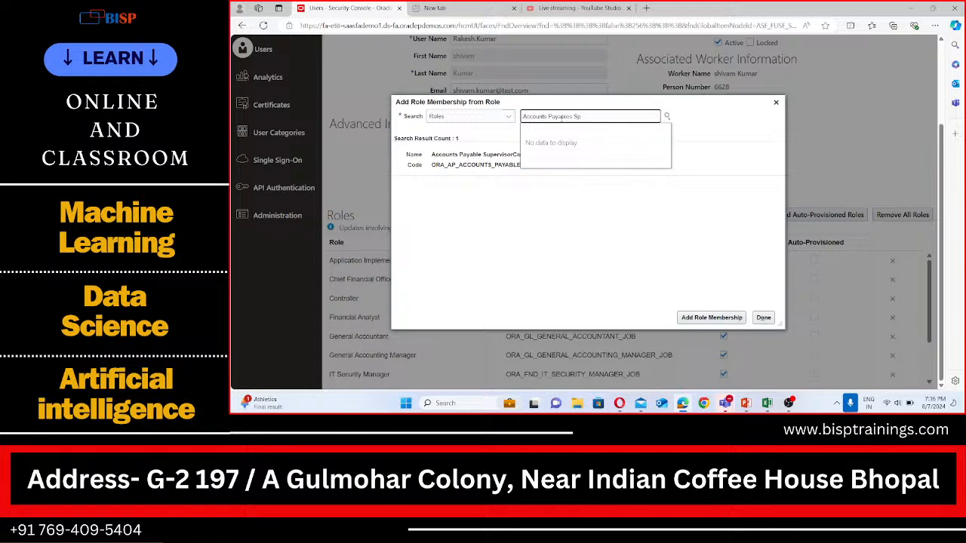
key("BackSpace")
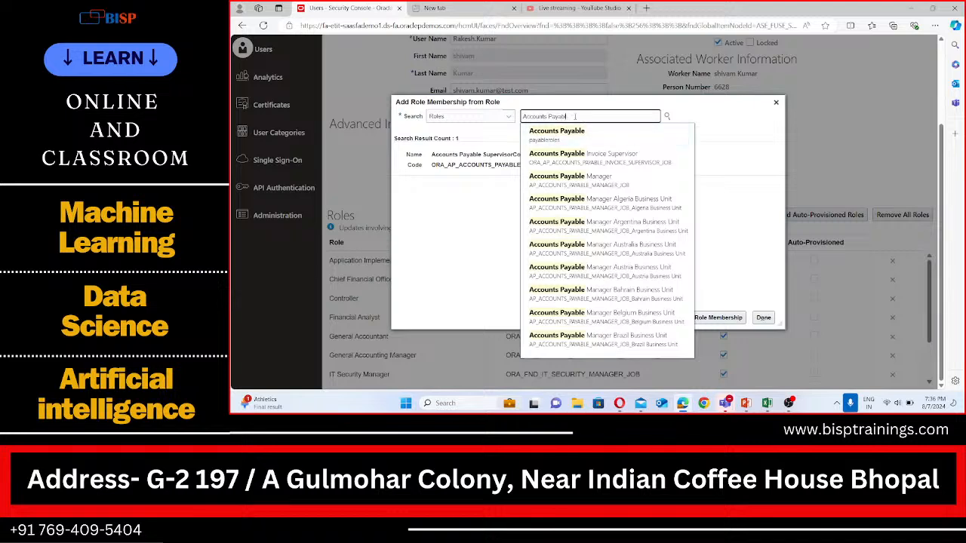
key("BackSpace")
key("BackSpace")
key("BackSpace")
key("BackSpace")
key("BackSpace")
key("BackSpace")
key("BackSpace")
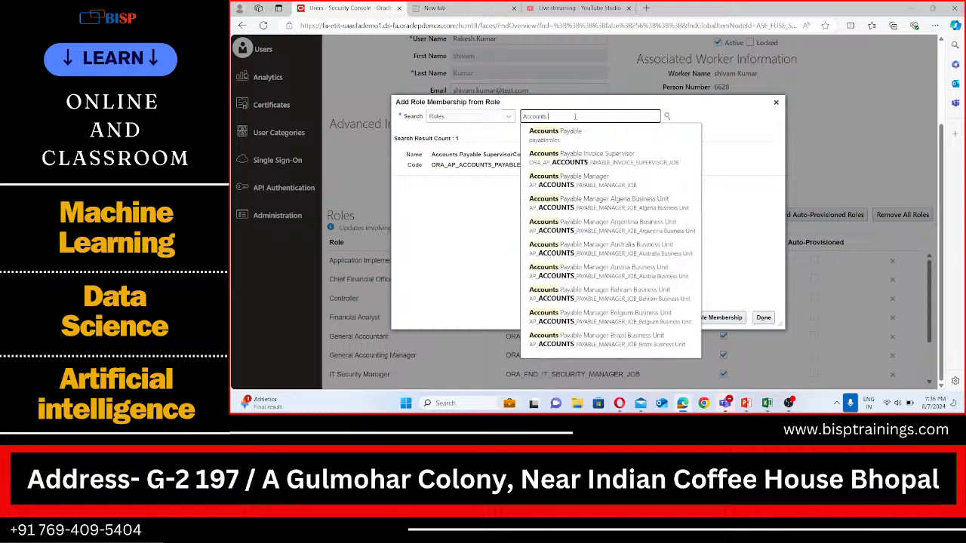
type("spe")
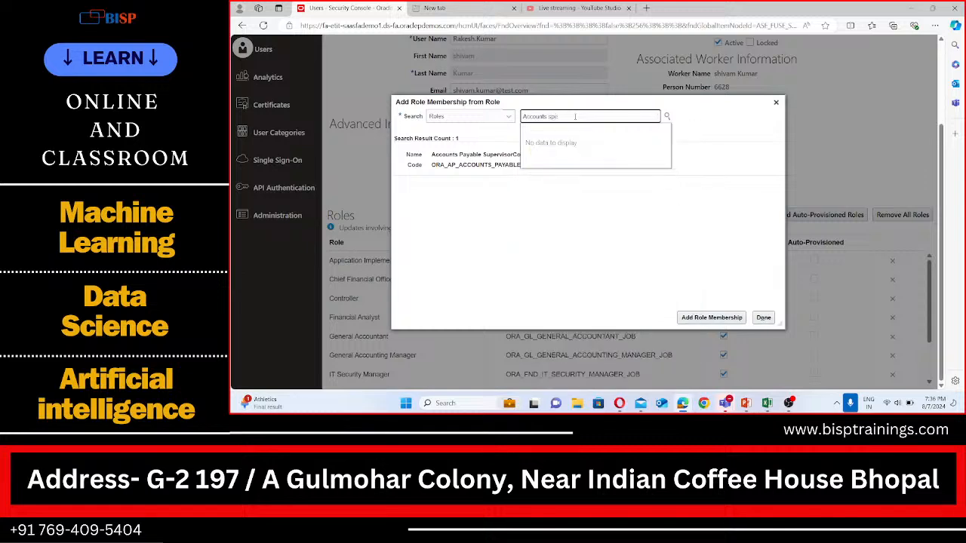
key("BackSpace")
key("BackSpace")
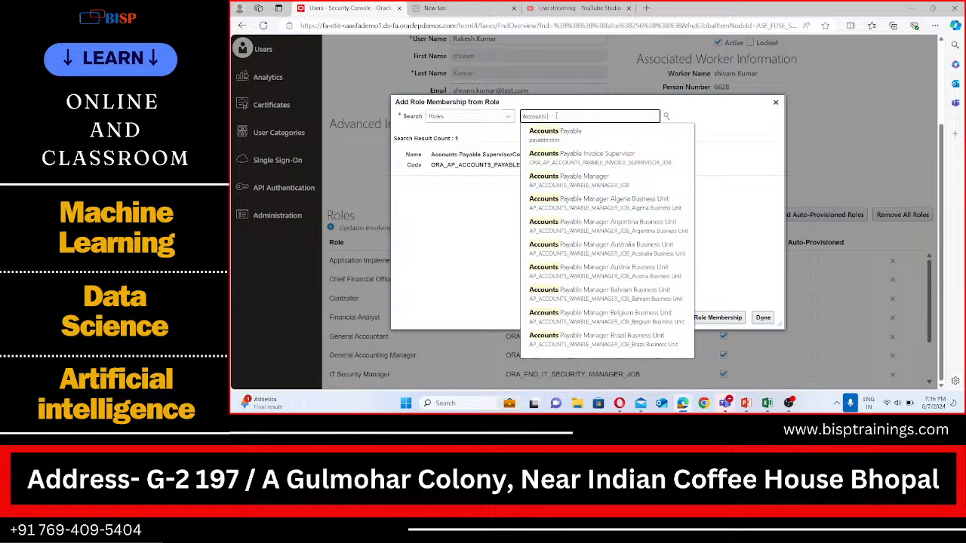
type("Sp")
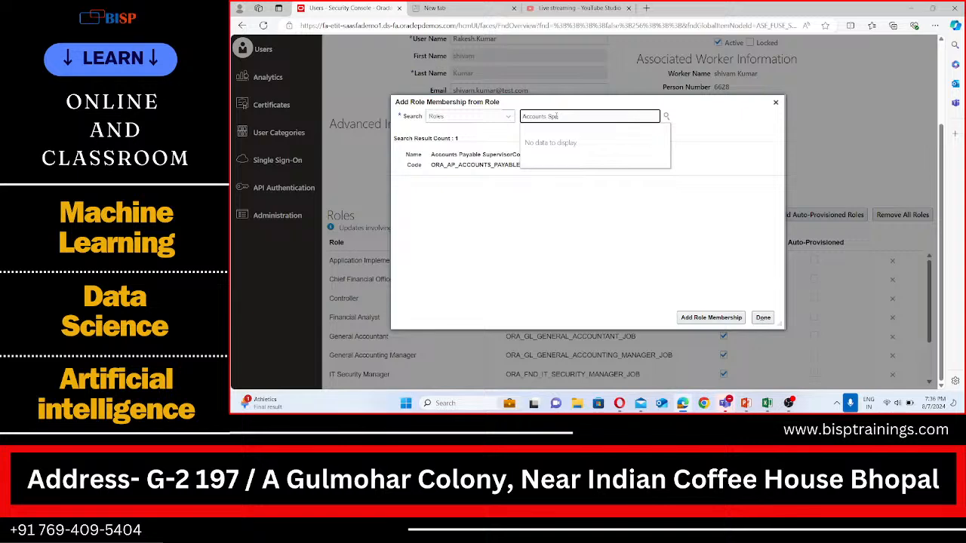
key("BackSpace")
key("BackSpace")
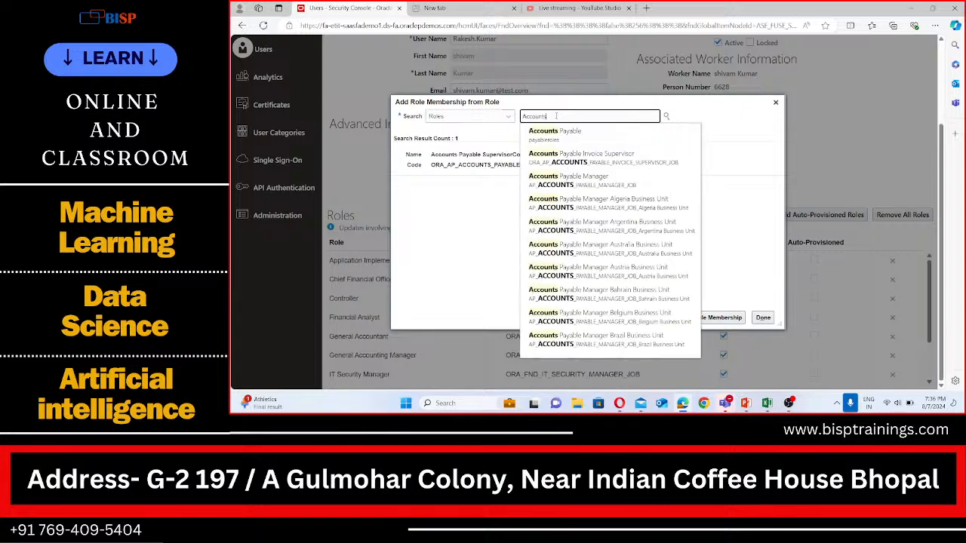
type("P")
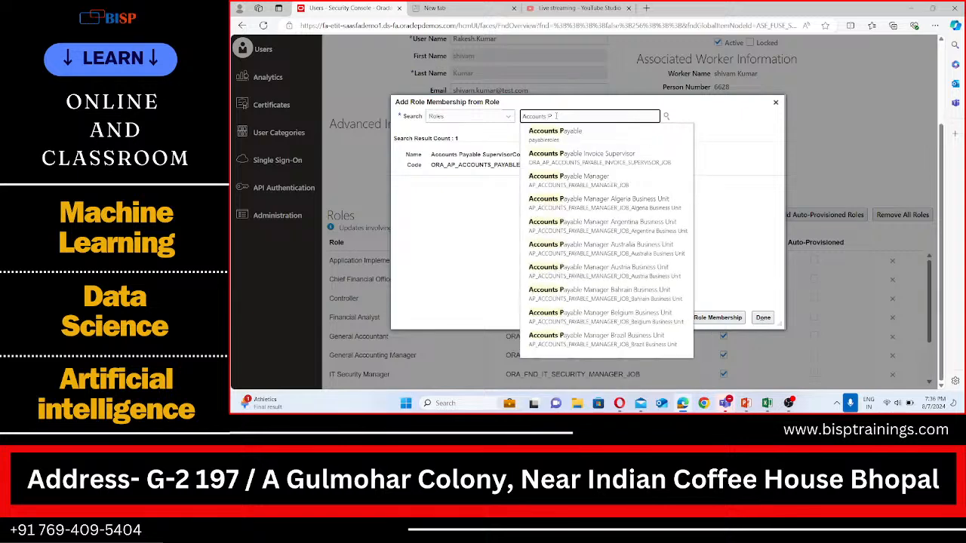
type("ayables")
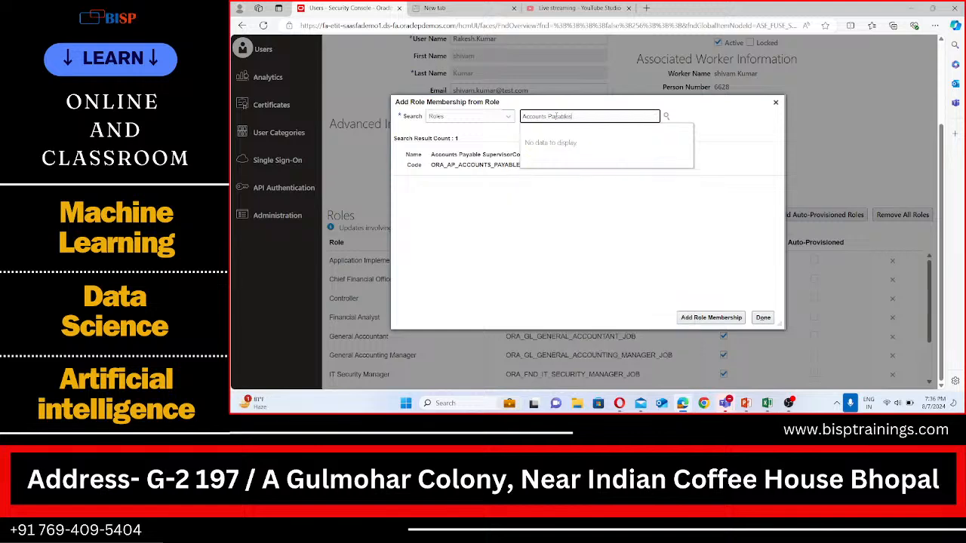
key("BackSpace")
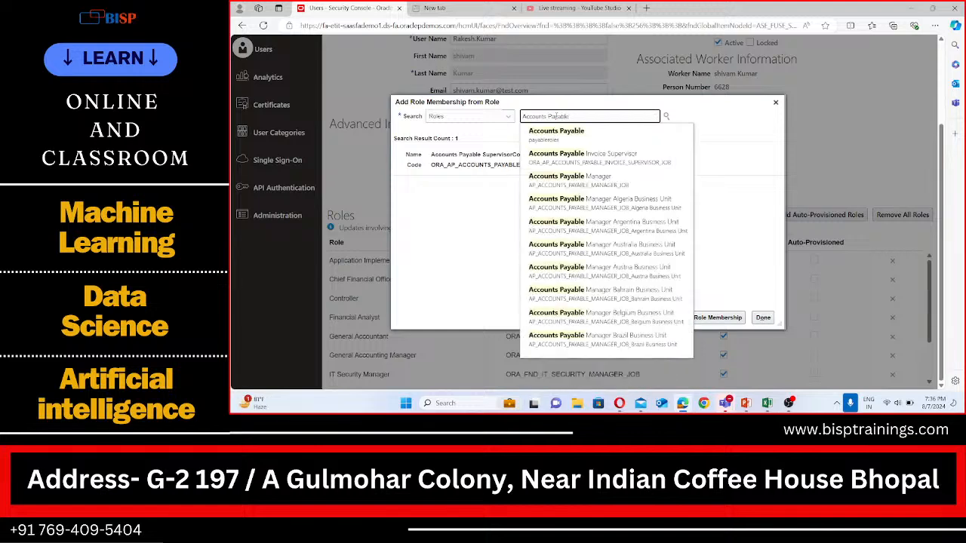
type("S")
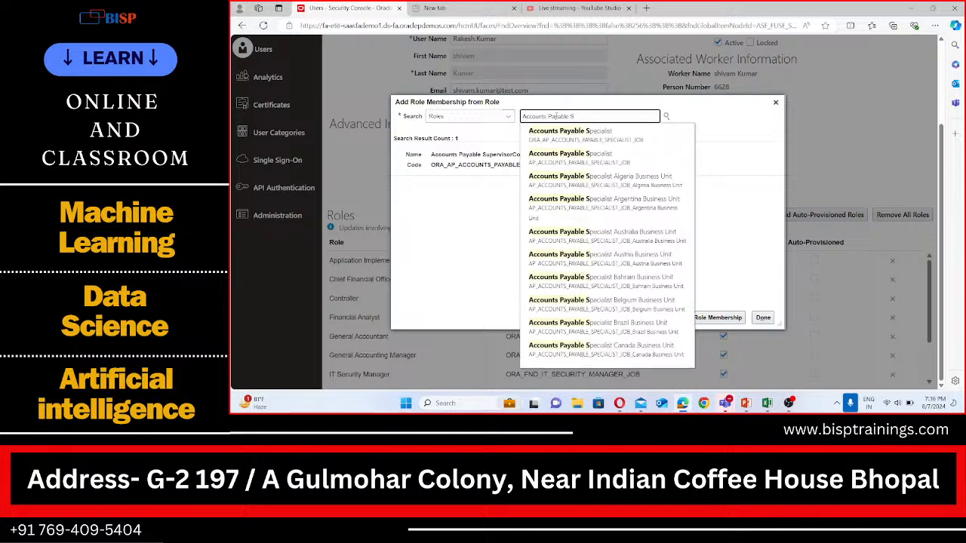
left_click(592, 145)
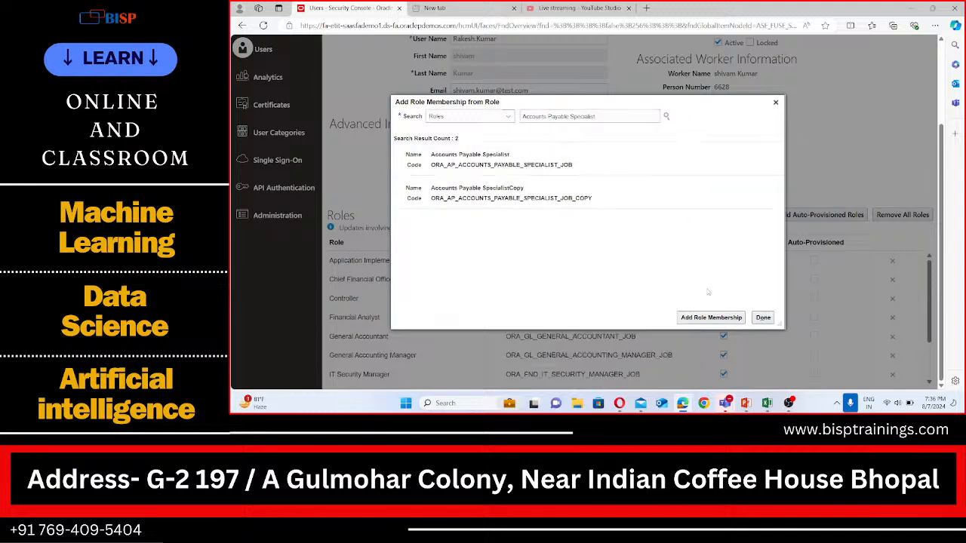
left_click(543, 172)
left_click(709, 318)
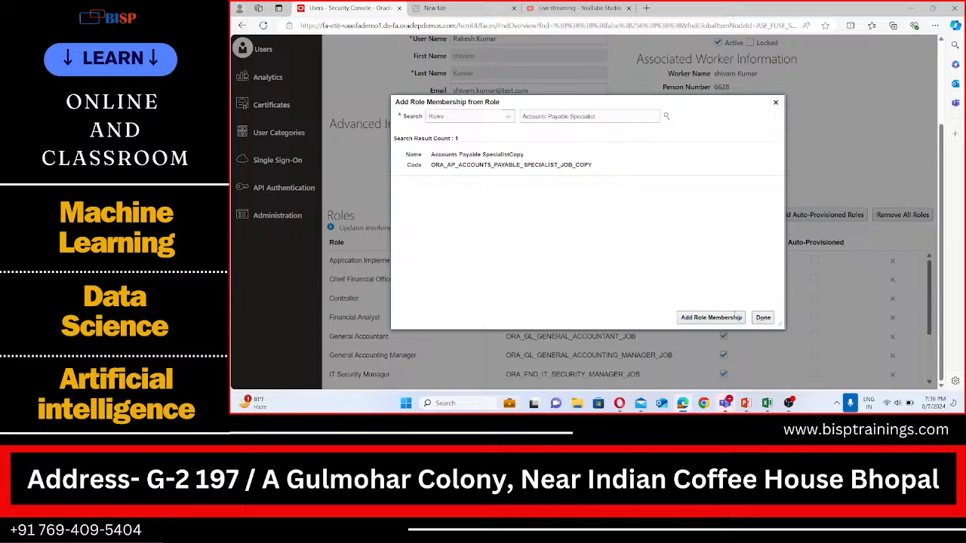
left_click(763, 318)
Scroll through the user's role list to check the assigned roles
scroll(612, 274, "down", 2)
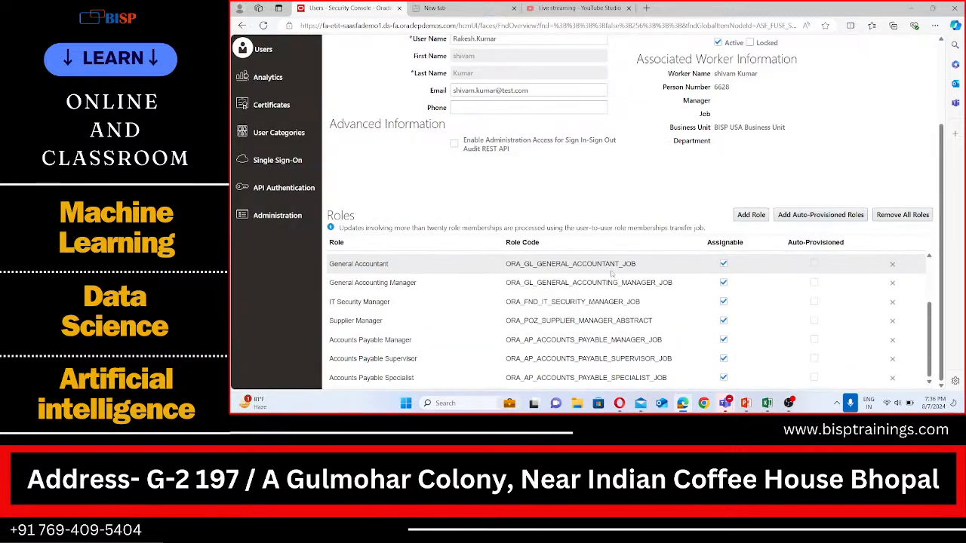
scroll(612, 301, "up", 5)
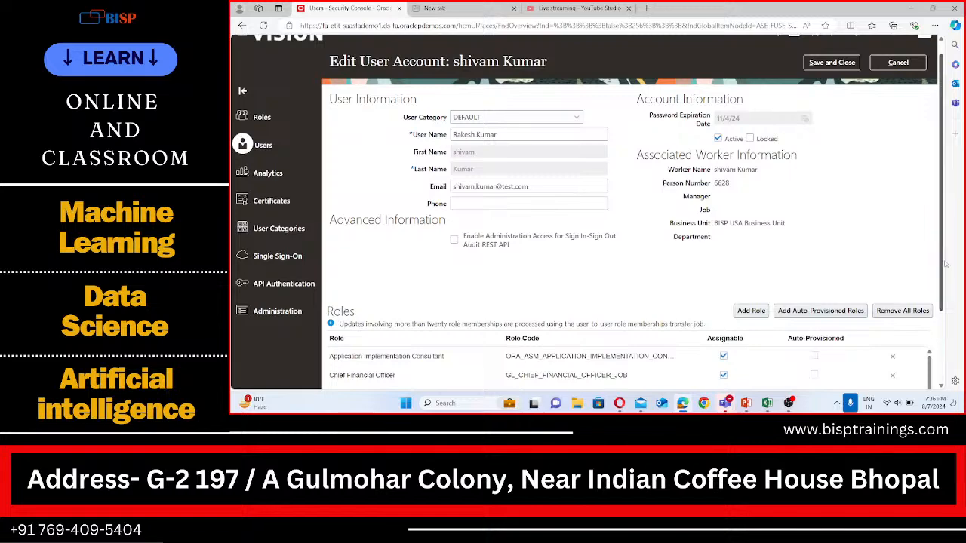
scroll(946, 264, "down", 3)
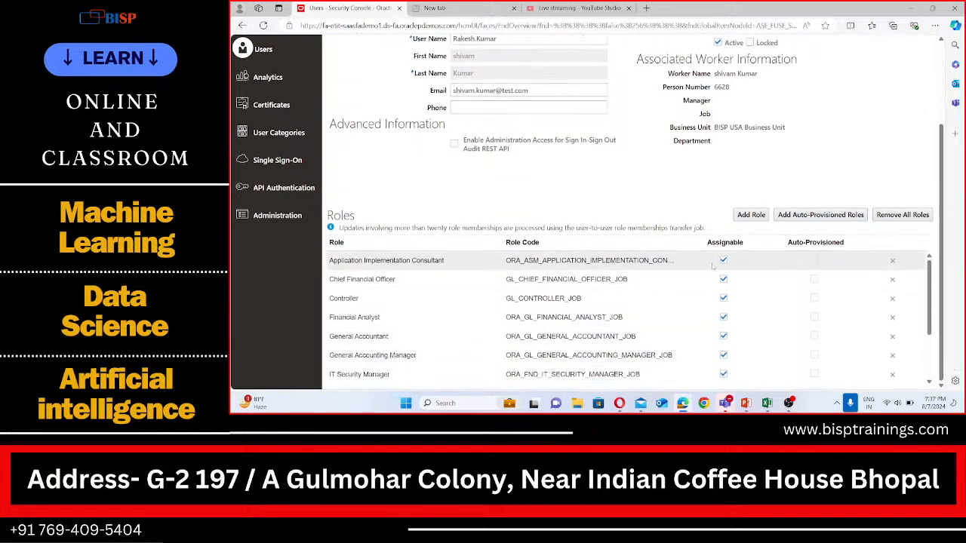
scroll(930, 304, "down", 1)
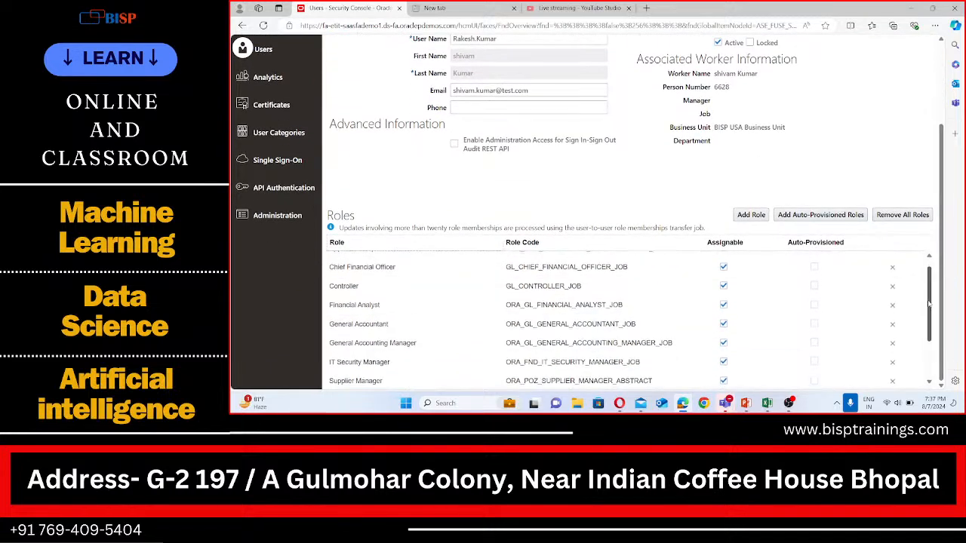
scroll(930, 303, "down", 3)
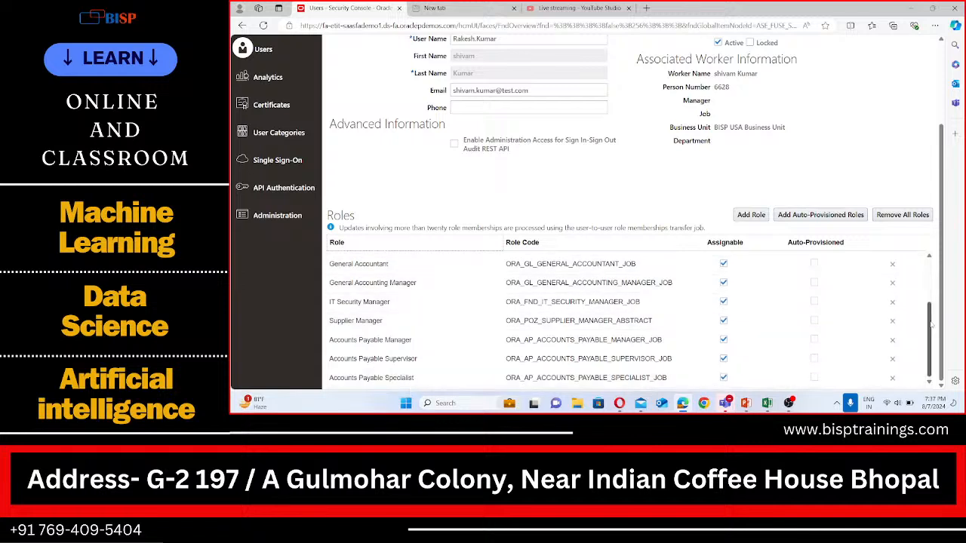
left_click_drag(931, 325, 928, 297)
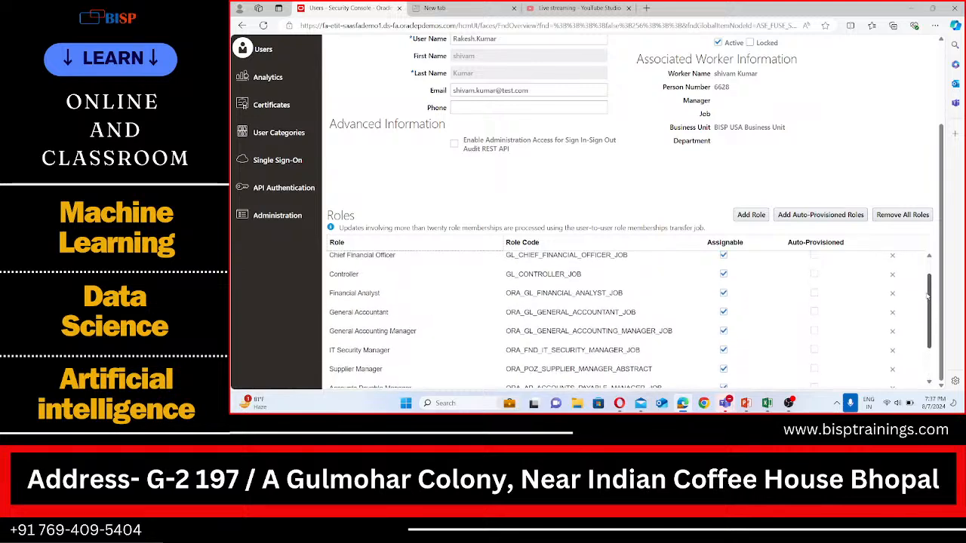
left_click_drag(928, 297, 930, 295)
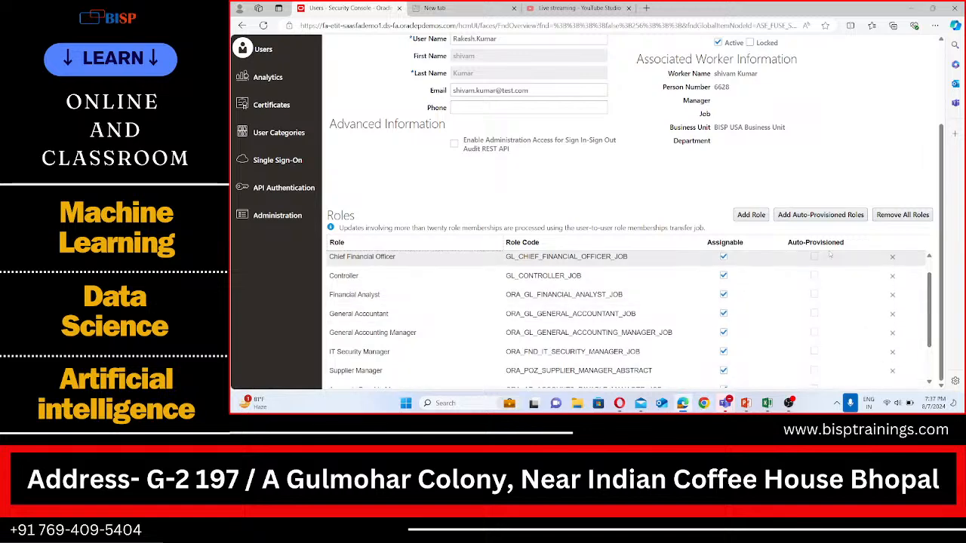
scroll(847, 145, "up", 3)
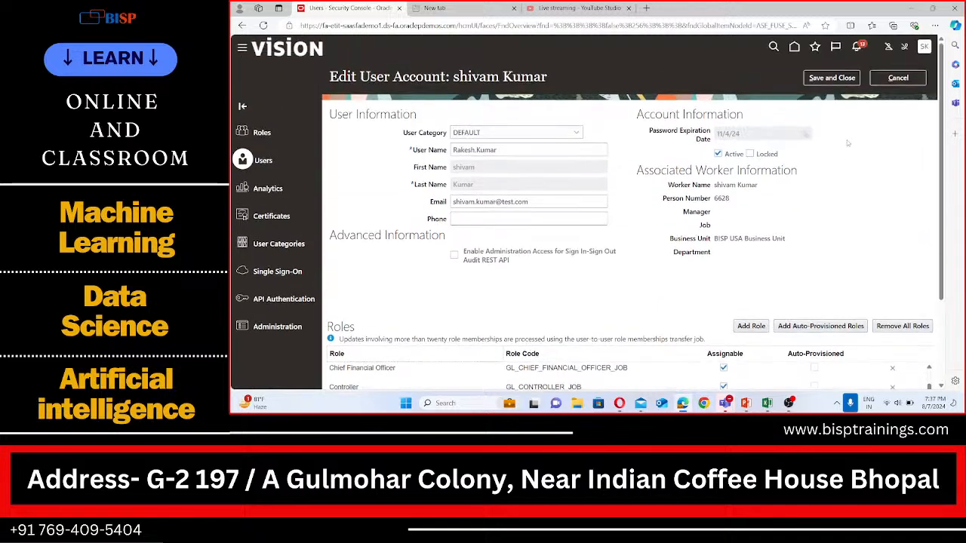
Save and close the edited user account, then leave its account details
left_click(828, 78)
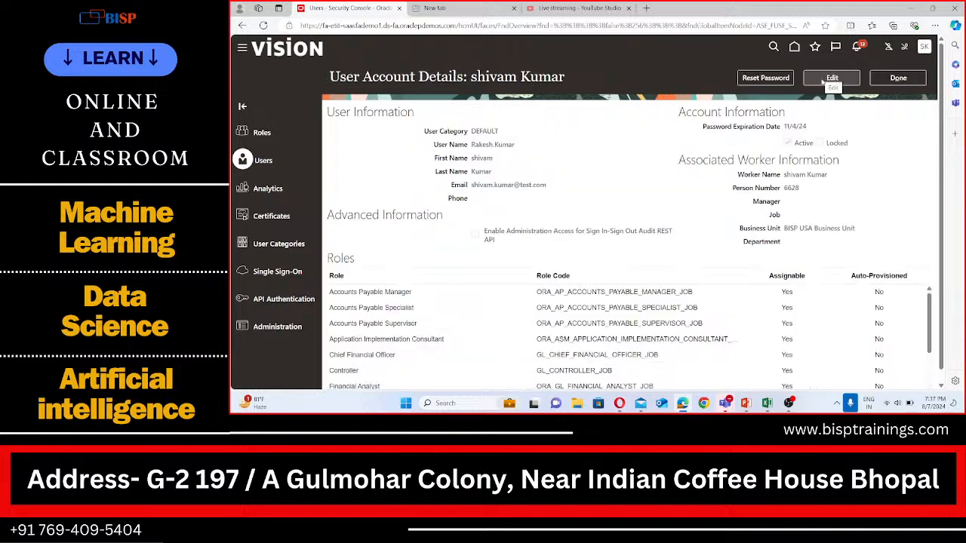
left_click(897, 79)
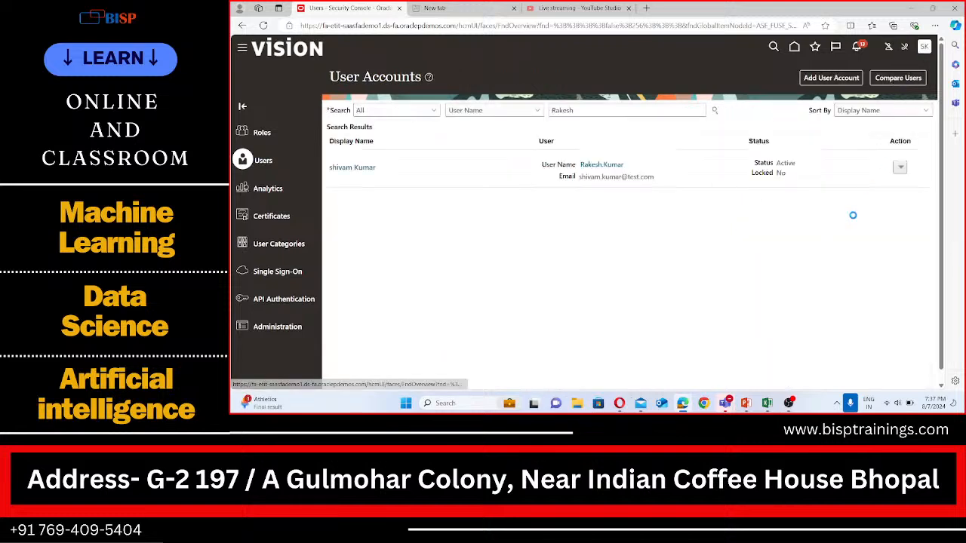
Open Setup and Maintenance and go to the BISP Implementation Project
left_click(924, 47)
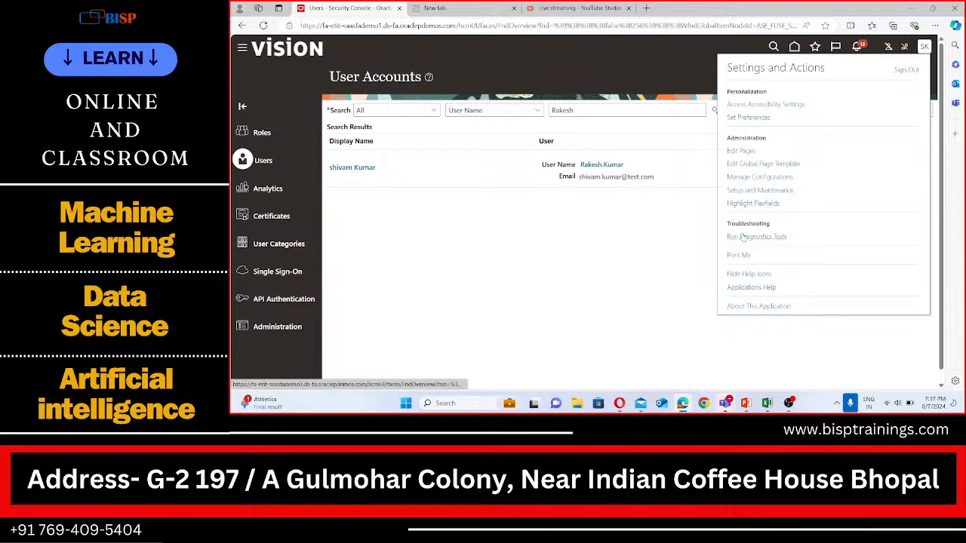
left_click(746, 191)
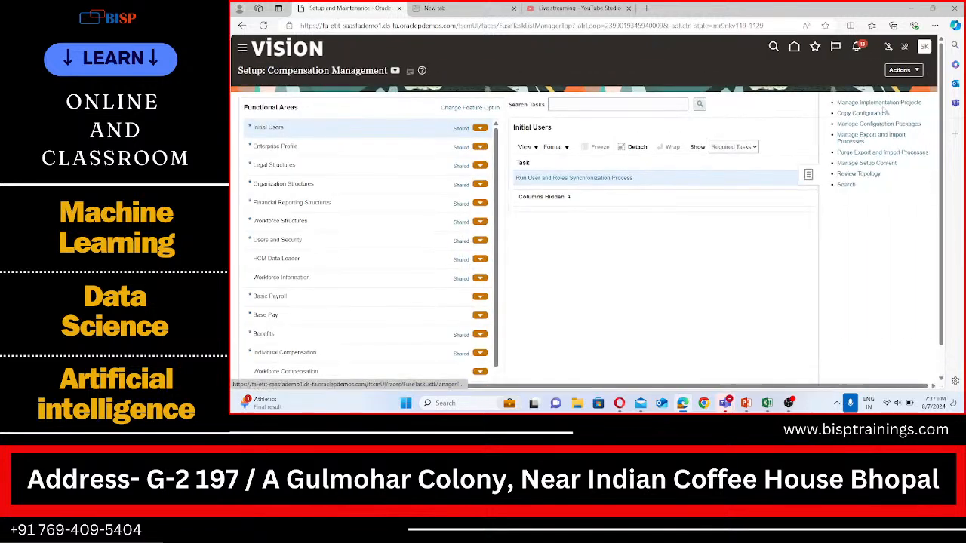
left_click(879, 103)
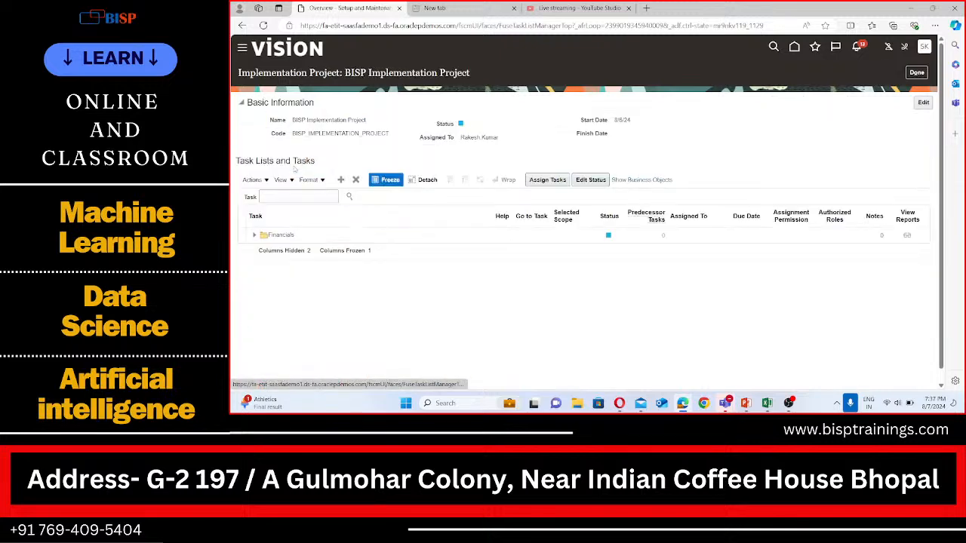
Search the project's task list for the task "Manage data access for users"
left_click(275, 197)
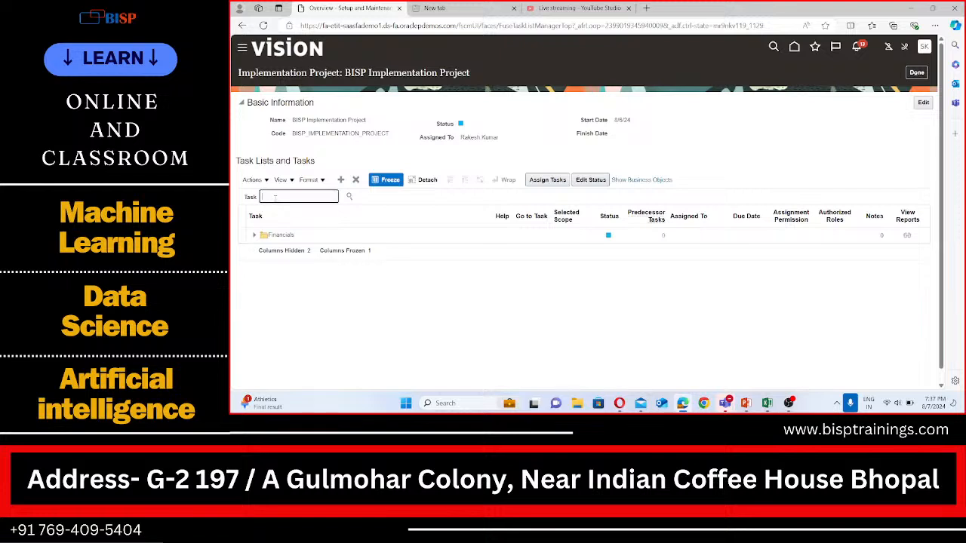
type("Manage access")
left_click(283, 197)
type("data access for users")
left_click(349, 197)
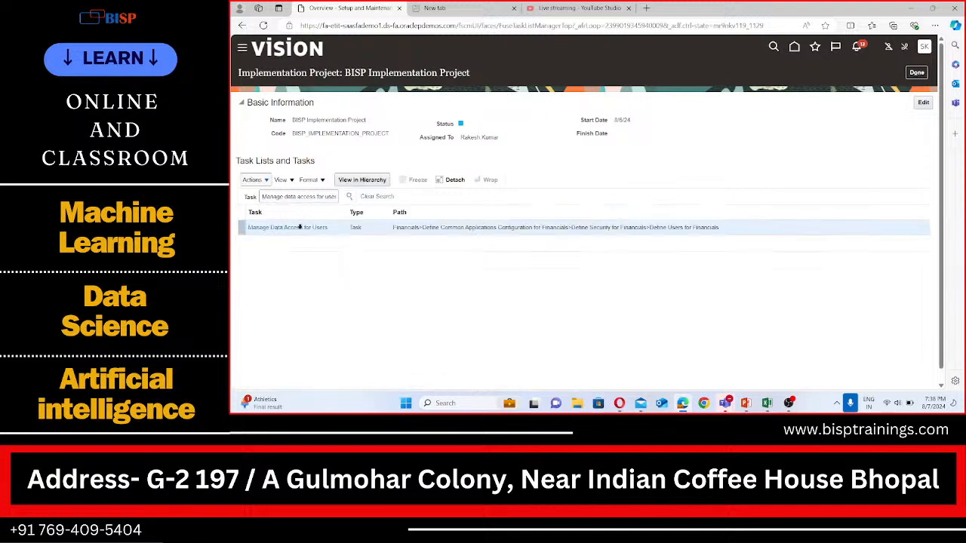
Open the Manage Data Access for Users task from the project's task list and start creating a new data access record
left_click(297, 228)
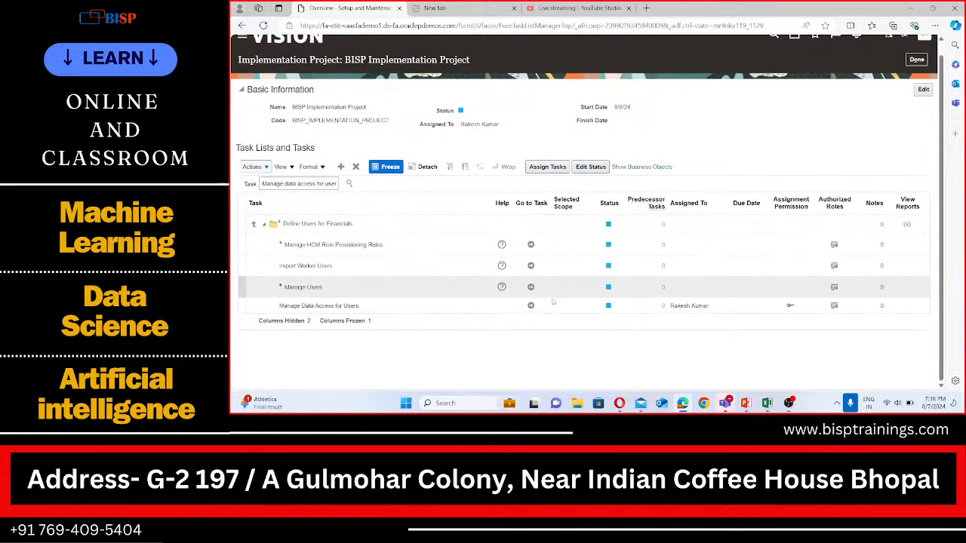
left_click(531, 306)
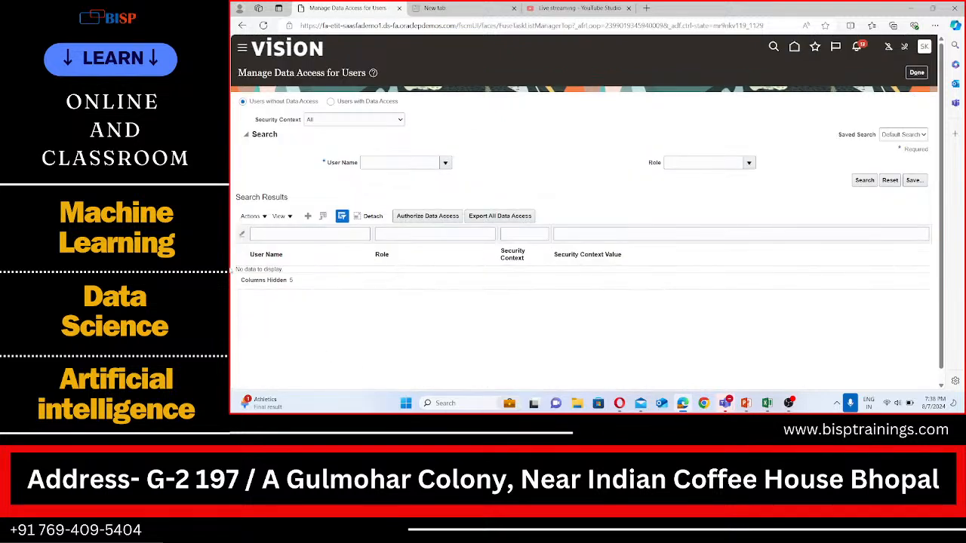
left_click(307, 217)
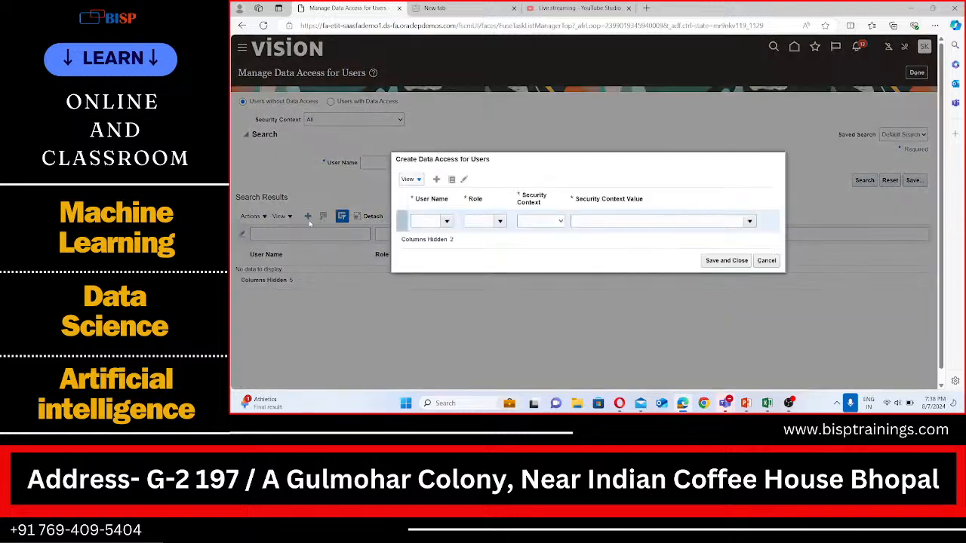
Begin entering the employee user's name in the new data access row's User Name field
left_click(434, 220)
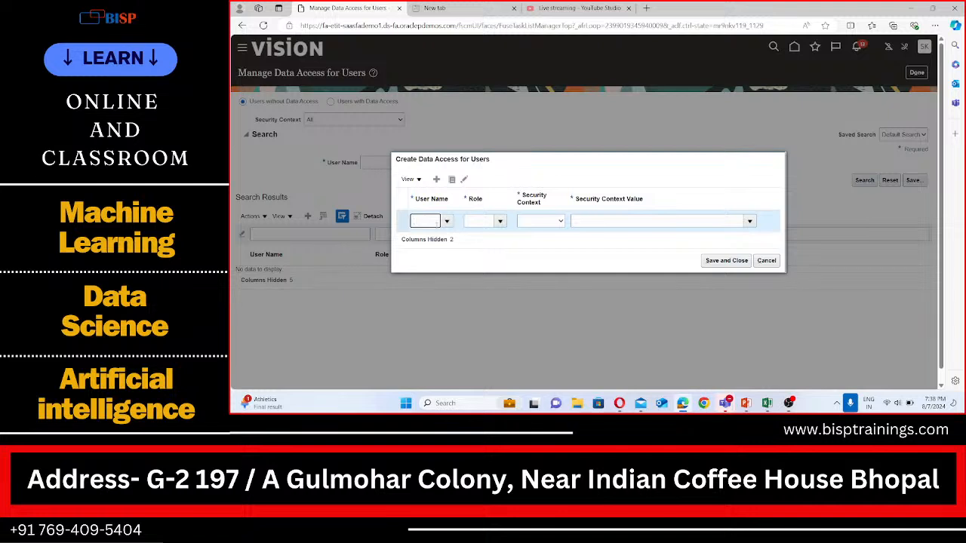
type("Rakes")
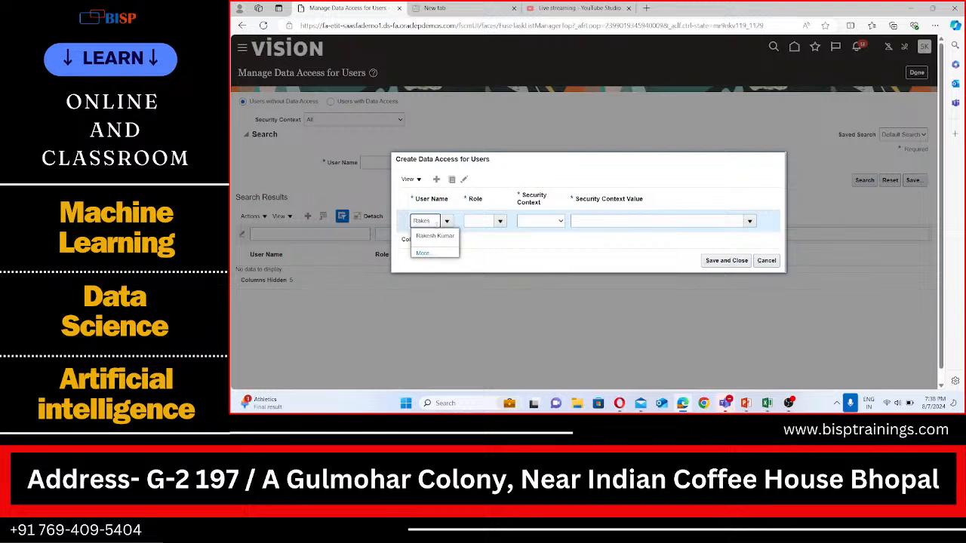
key("BackSpace")
key("BackSpace")
key("BackSpace")
key("BackSpace")
key("BackSpace")
type("S")
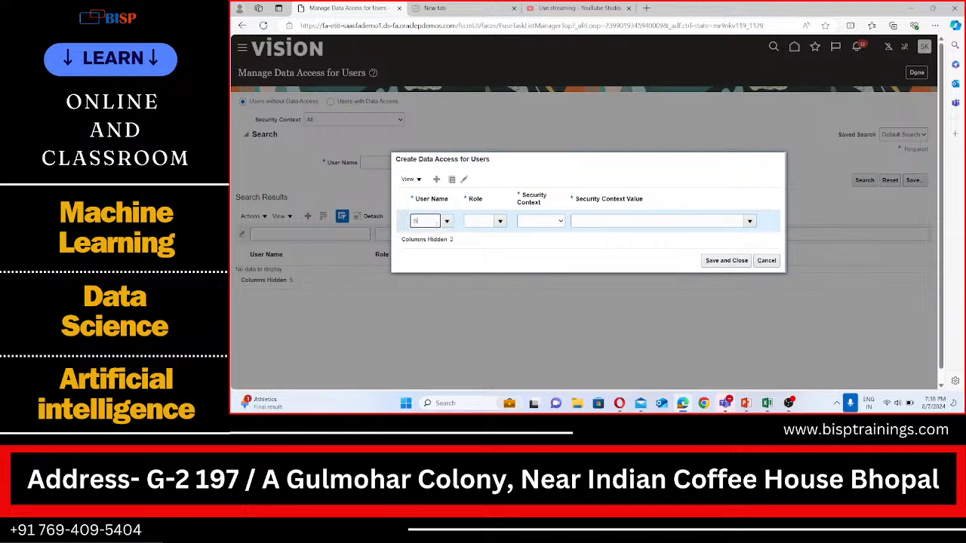
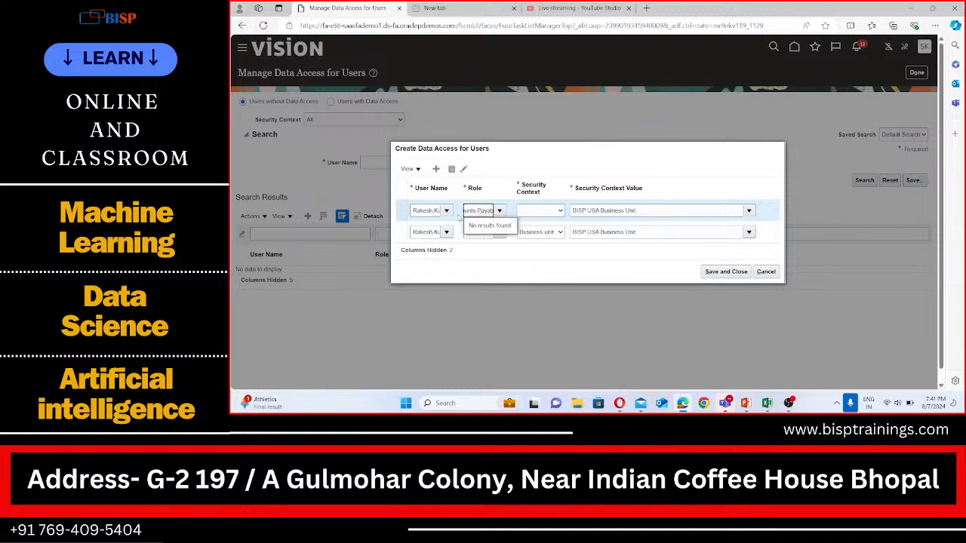
Discard the unsaved data access rows and close the Manage Data Access for Users page
type("le")
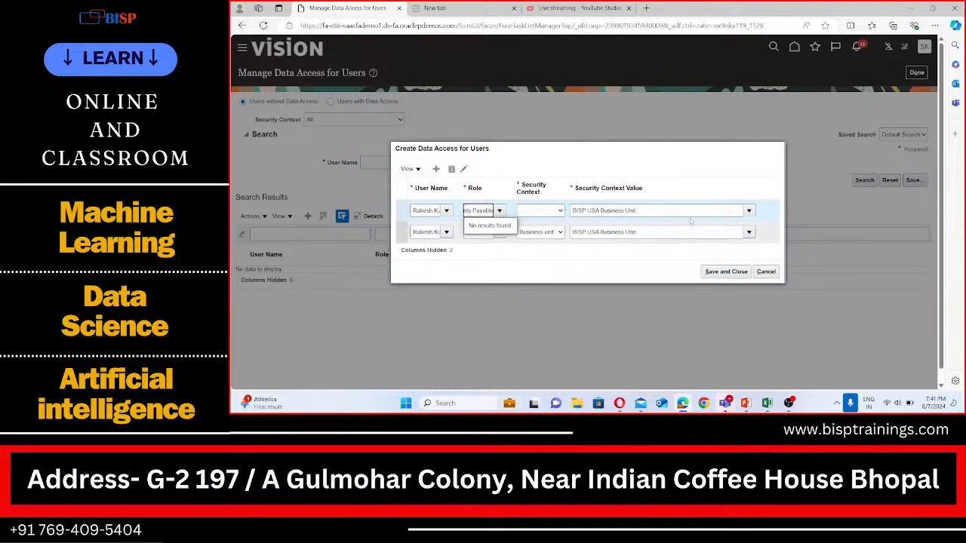
left_click(766, 271)
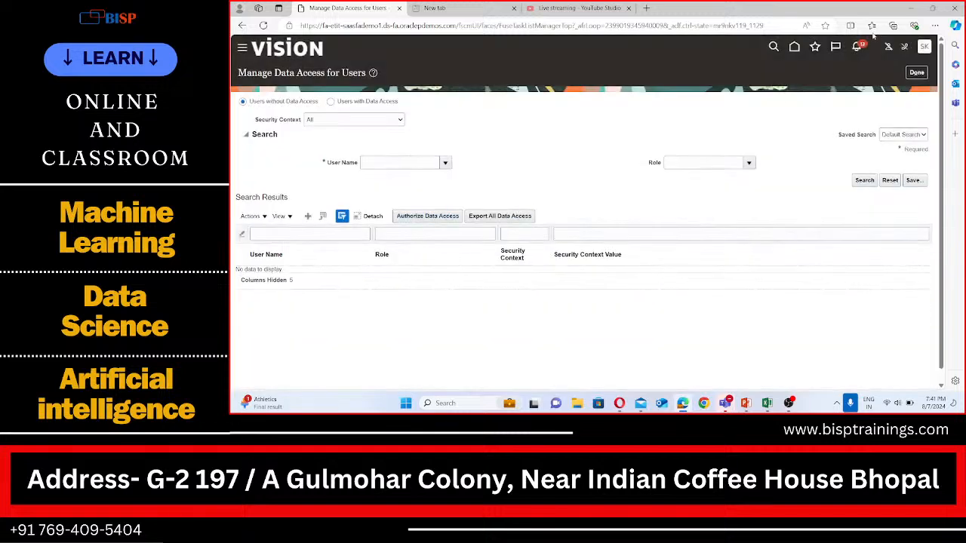
left_click(916, 72)
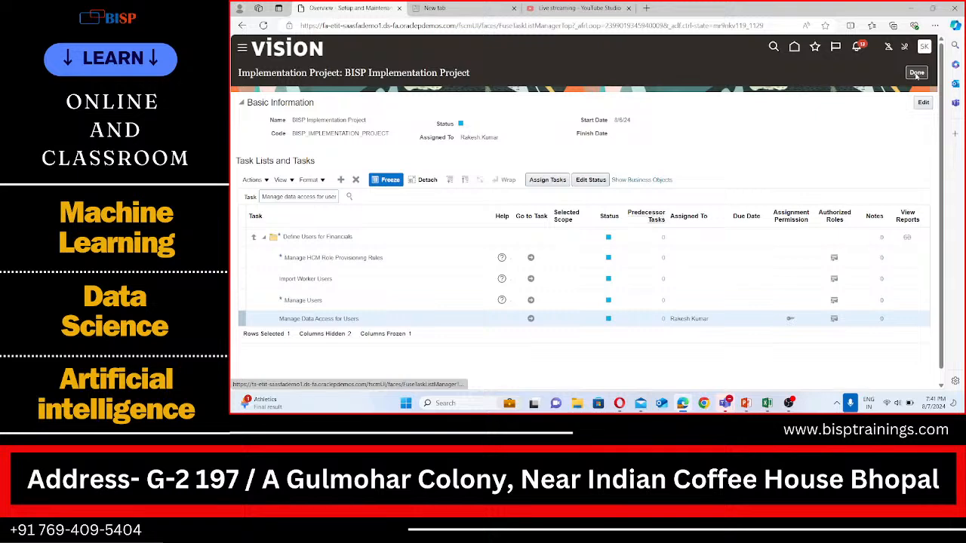
Open Scheduled Processes from the navigator's Tools section
left_click(242, 49)
scroll(268, 301, "down", 10)
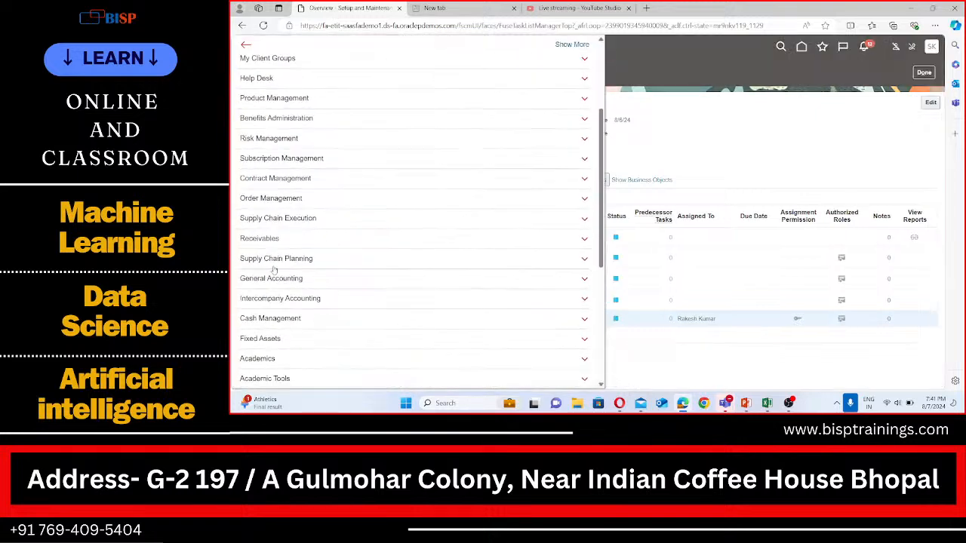
scroll(268, 301, "down", 2)
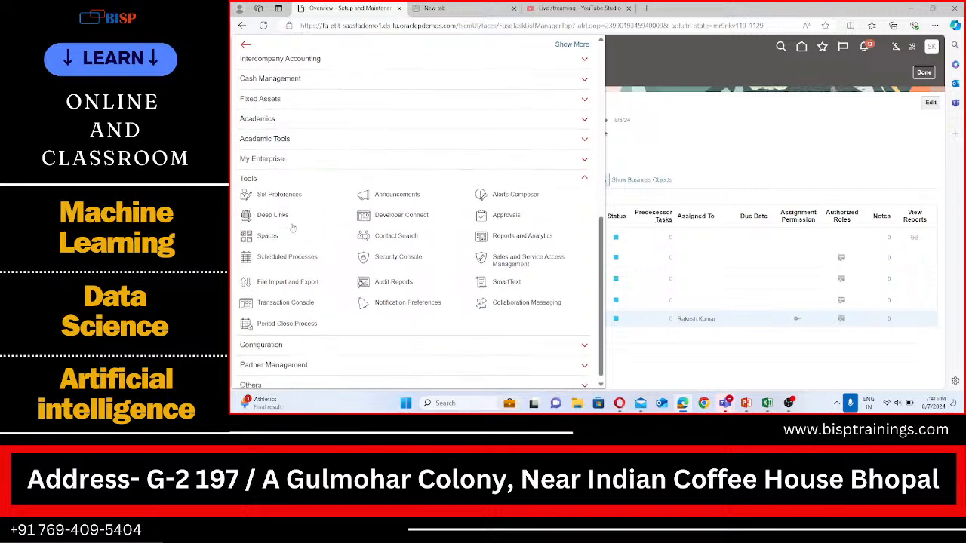
left_click(276, 258)
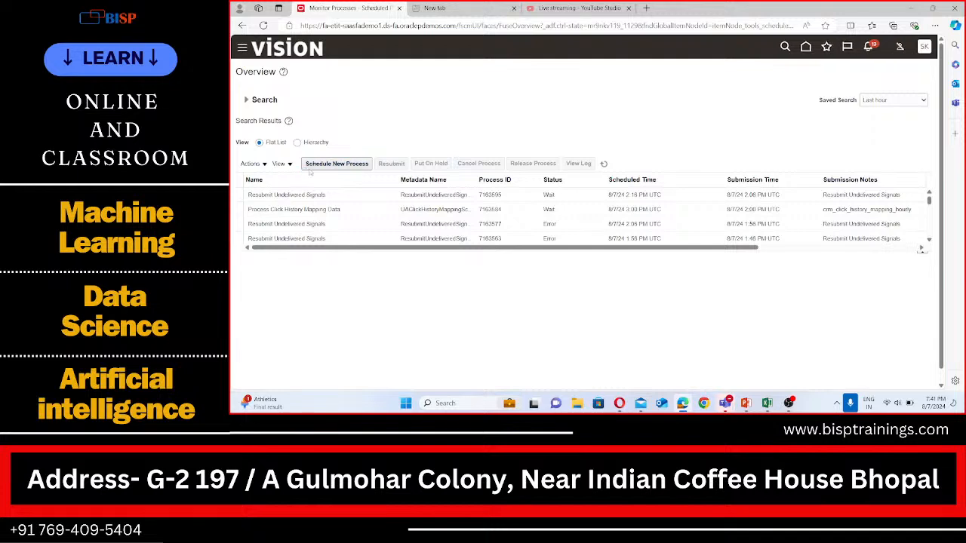
Schedule and submit a new Retrieve Latest LDAP Changes process
left_click(337, 163)
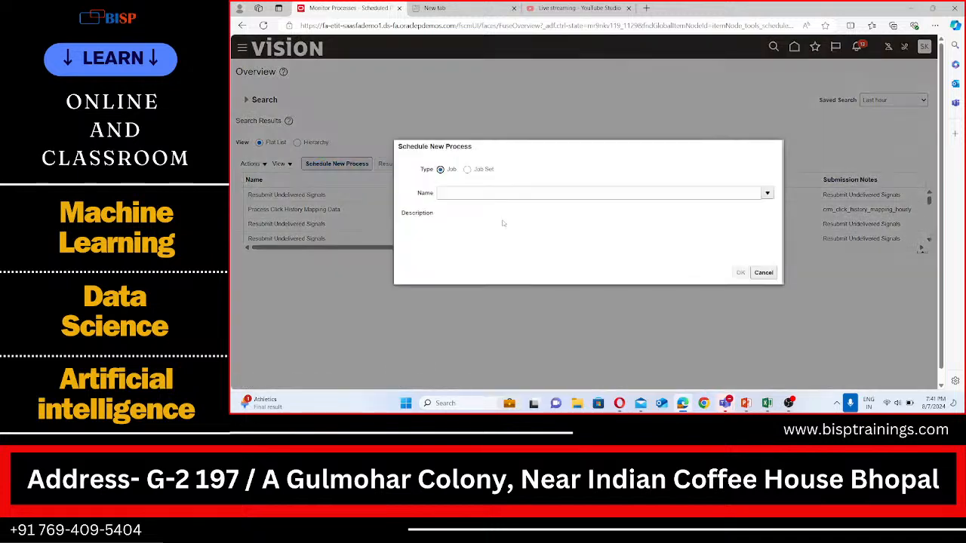
left_click(469, 191)
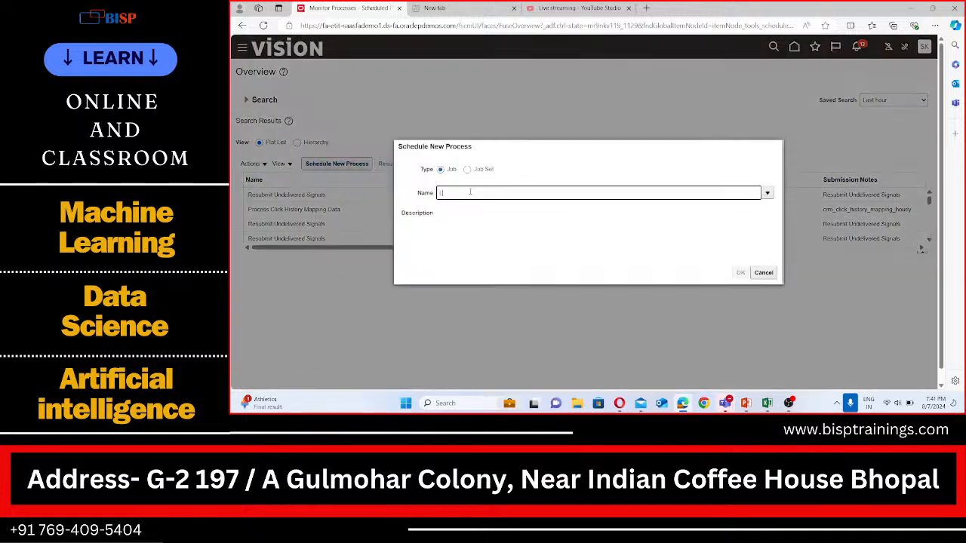
type("LR")
type("AP")
key("Tab")
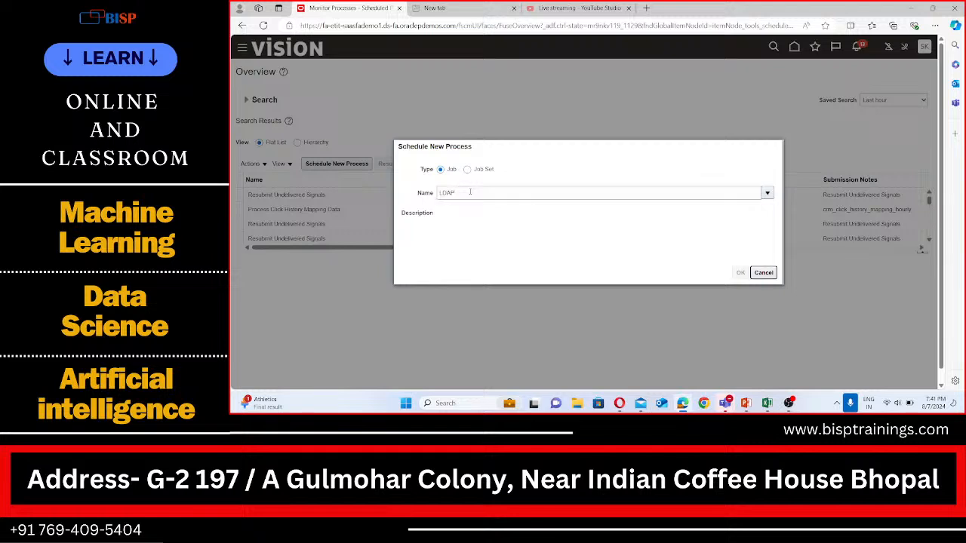
left_click(370, 230)
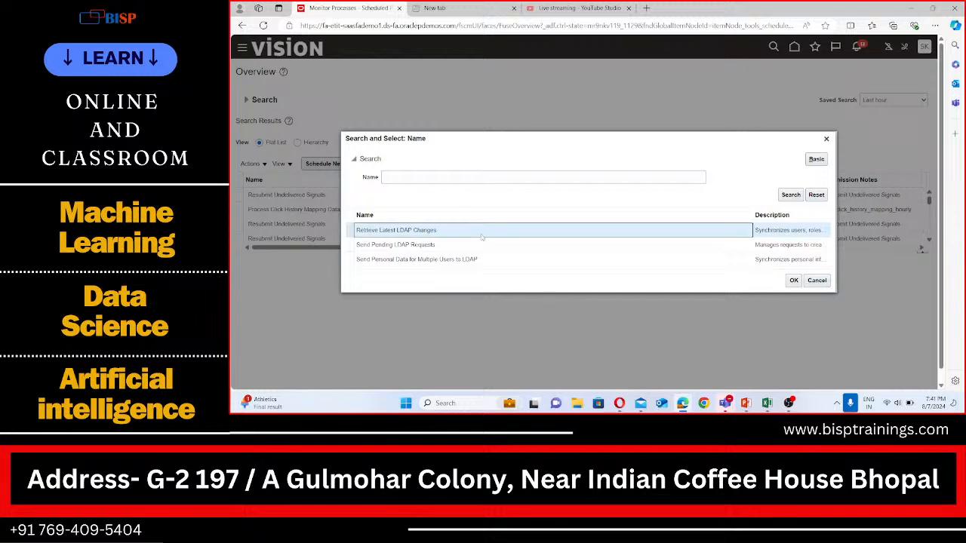
left_click(793, 280)
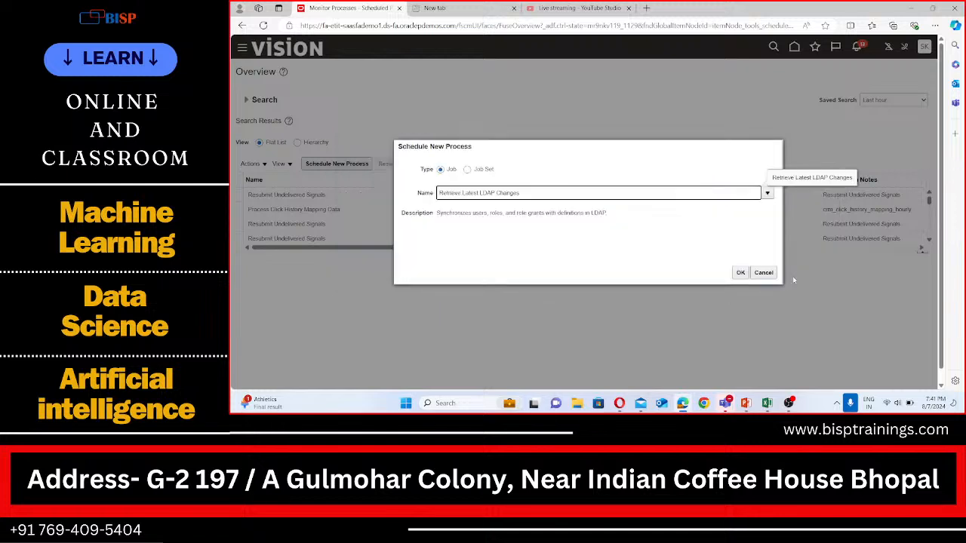
left_click(741, 274)
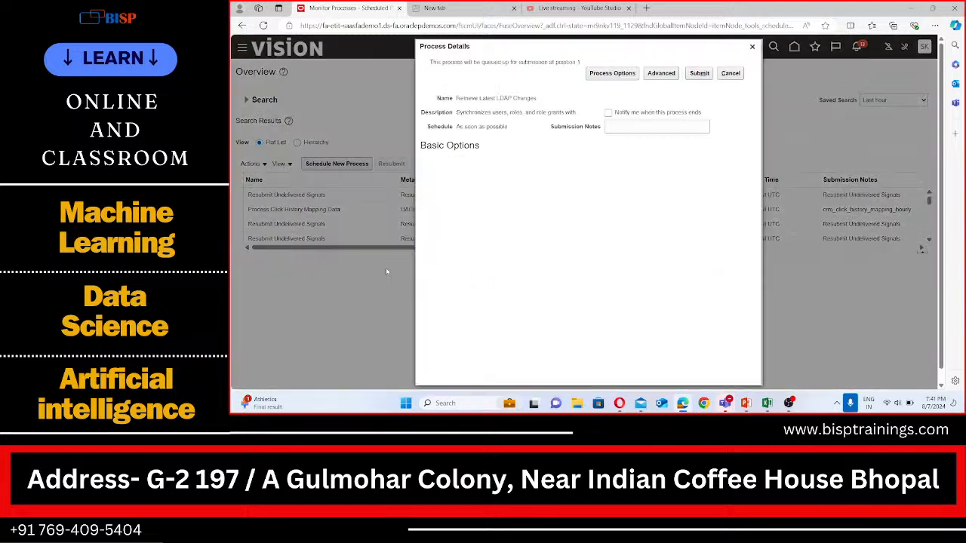
left_click(705, 77)
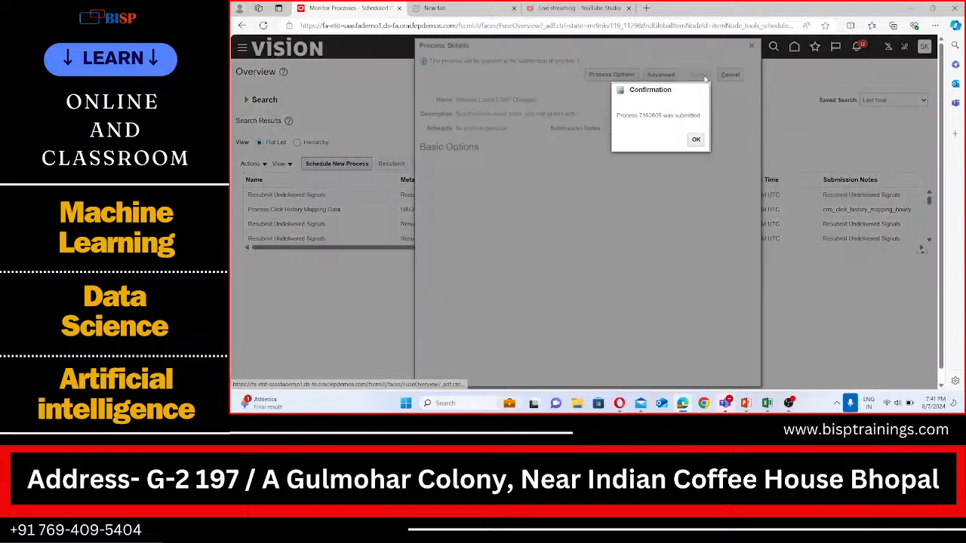
left_click(694, 139)
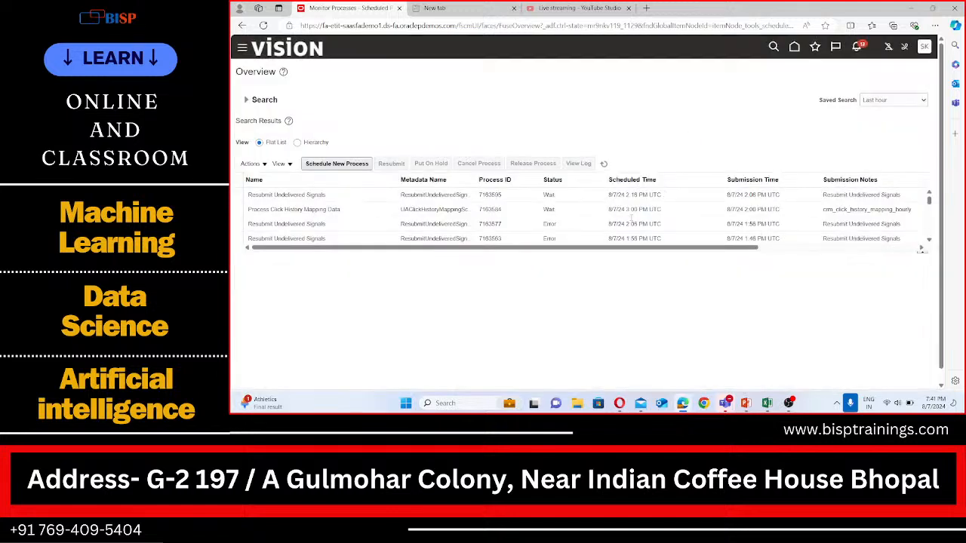
Refresh the process list repeatedly to monitor the Retrieve Latest LDAP Changes process status
left_click(603, 163)
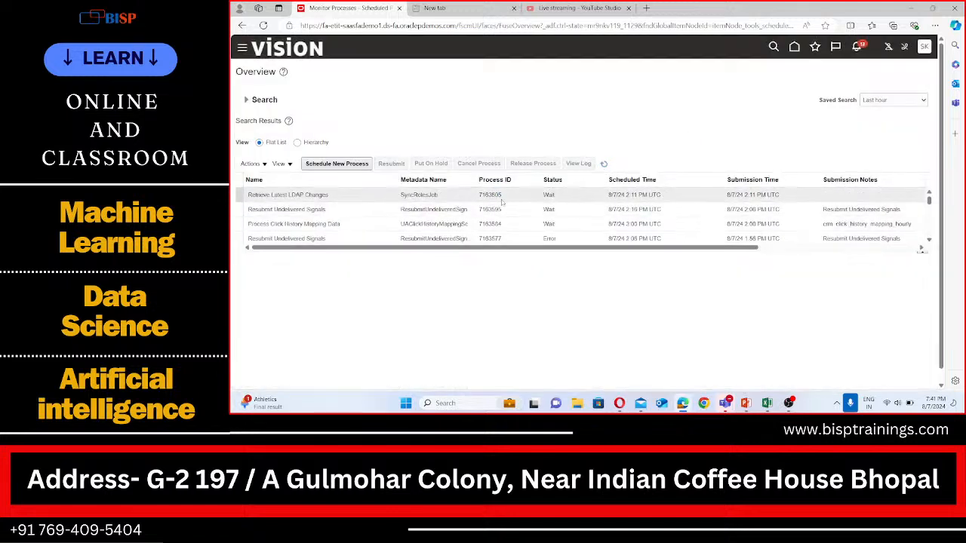
left_click(605, 165)
left_click(605, 165)
left_click(605, 165)
left_click(605, 166)
left_click(605, 165)
left_click(605, 166)
left_click(606, 165)
left_click(605, 166)
left_click(606, 165)
left_click(606, 166)
left_click(606, 165)
left_click(606, 165)
left_click(605, 165)
left_click(605, 164)
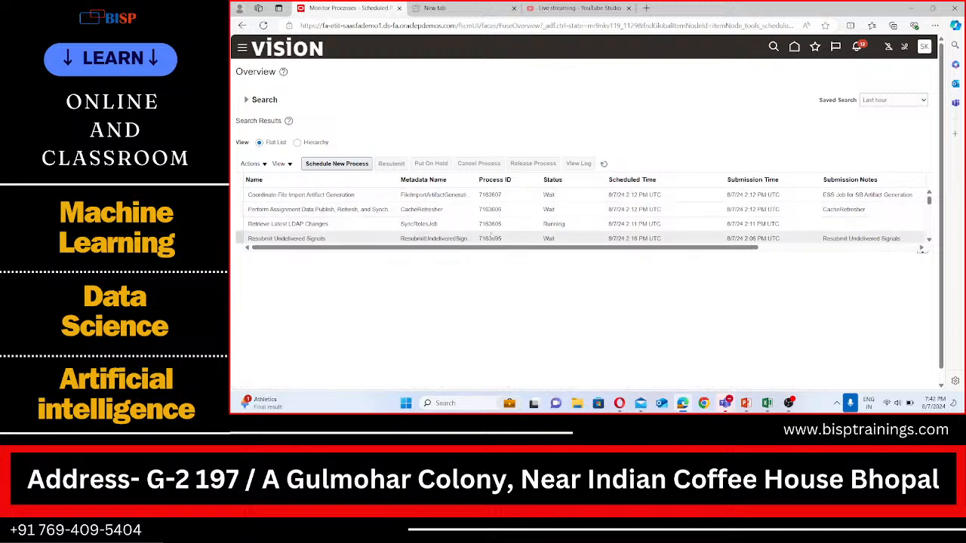
Return to Setup and Maintenance and open the BISP Implementation Project from the implementation projects list
left_click(924, 47)
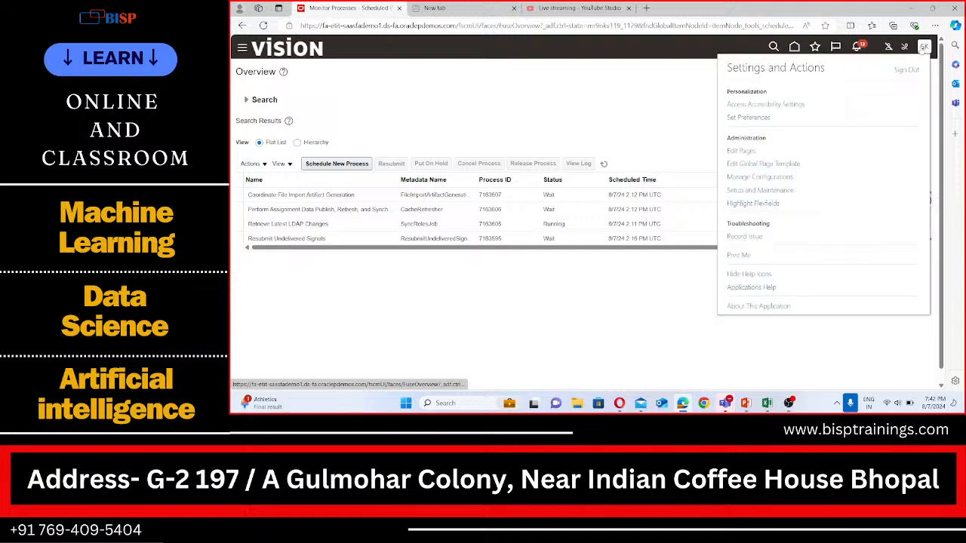
left_click(763, 191)
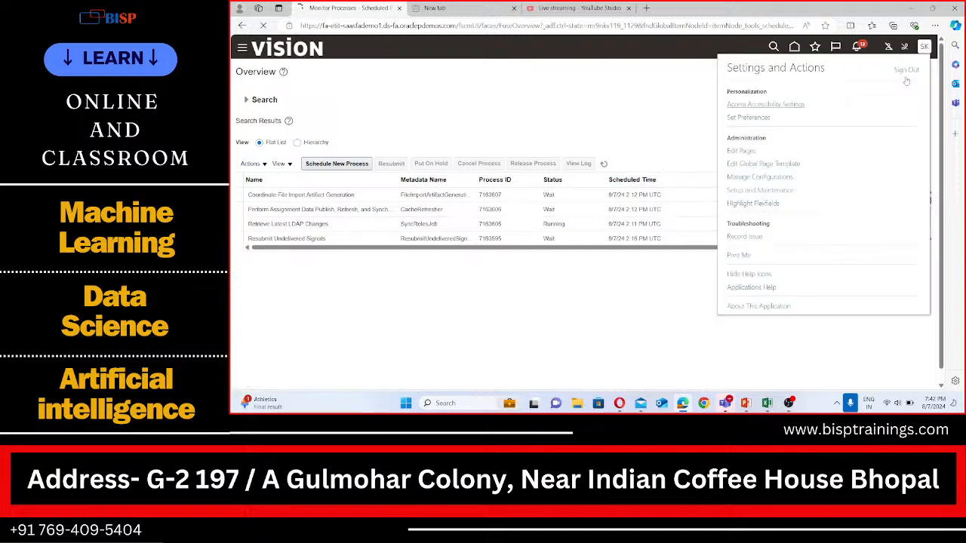
left_click(927, 174)
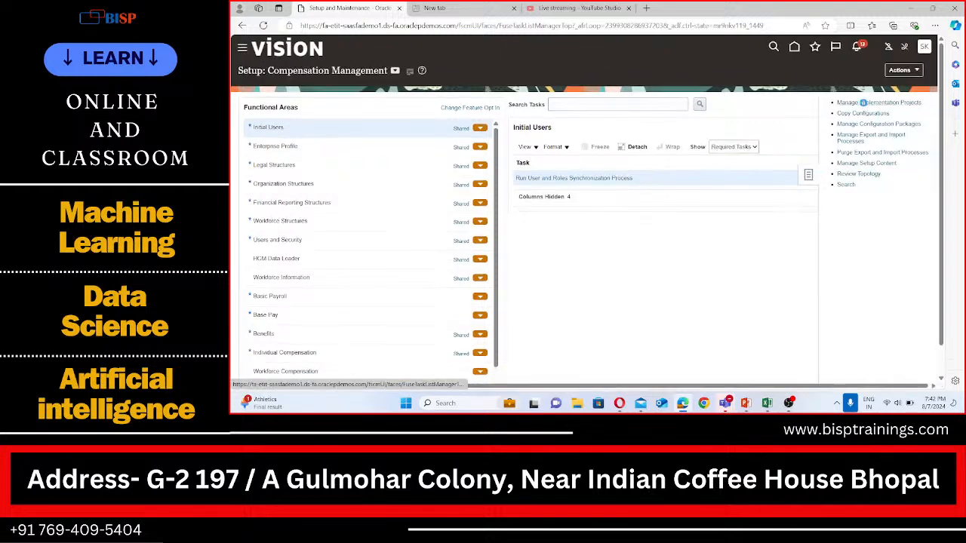
left_click(864, 103)
left_click(882, 72)
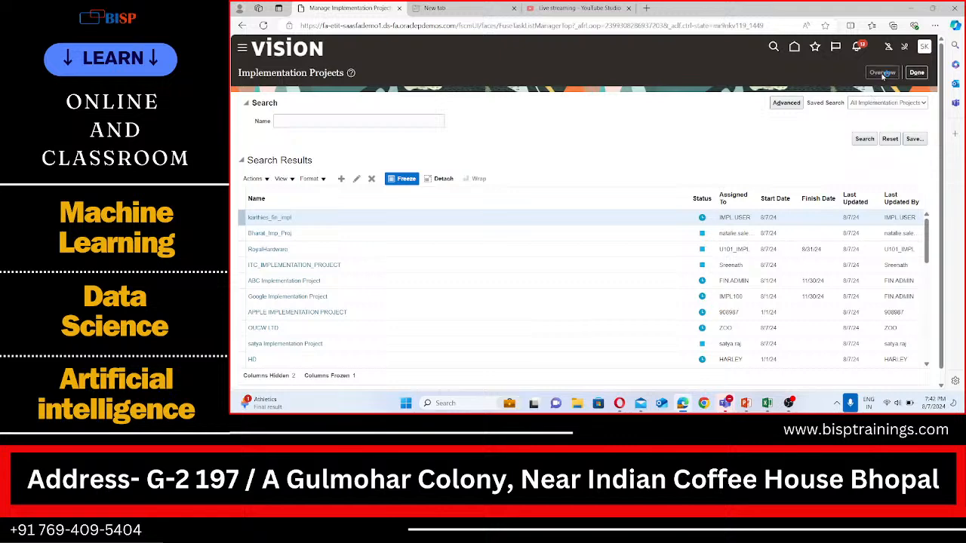
left_click(287, 167)
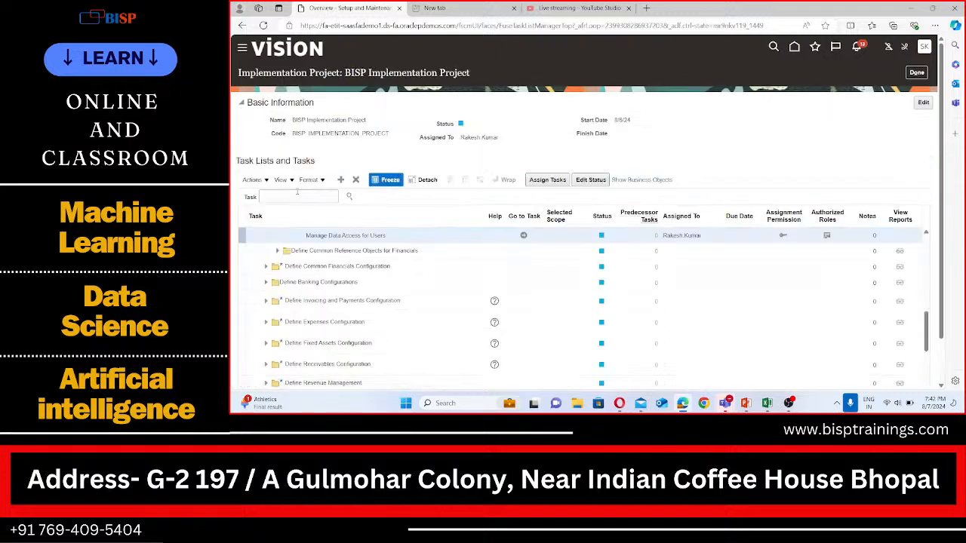
Search the task list for "Manage data access for users" and open that task
left_click(297, 194)
type("Manage d")
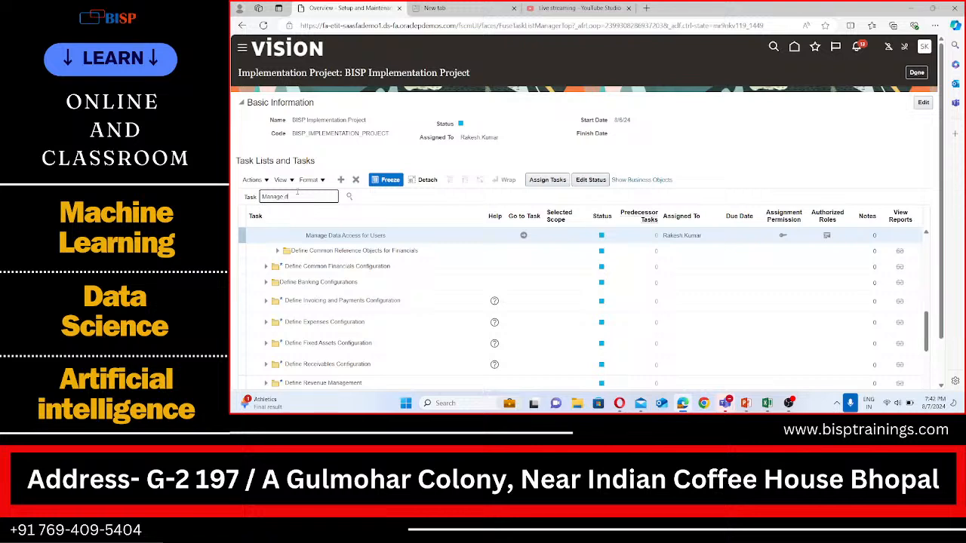
type("ata access")
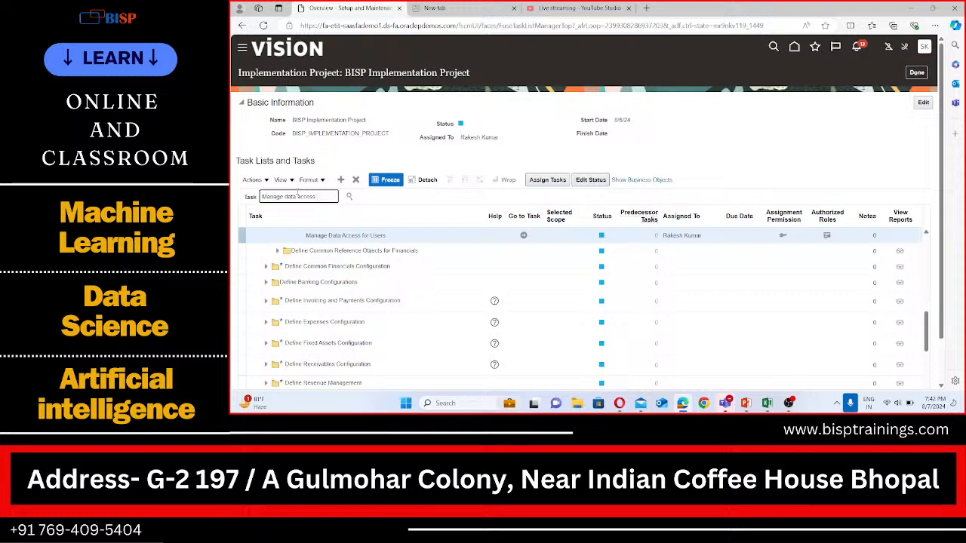
type("for users")
left_click(524, 236)
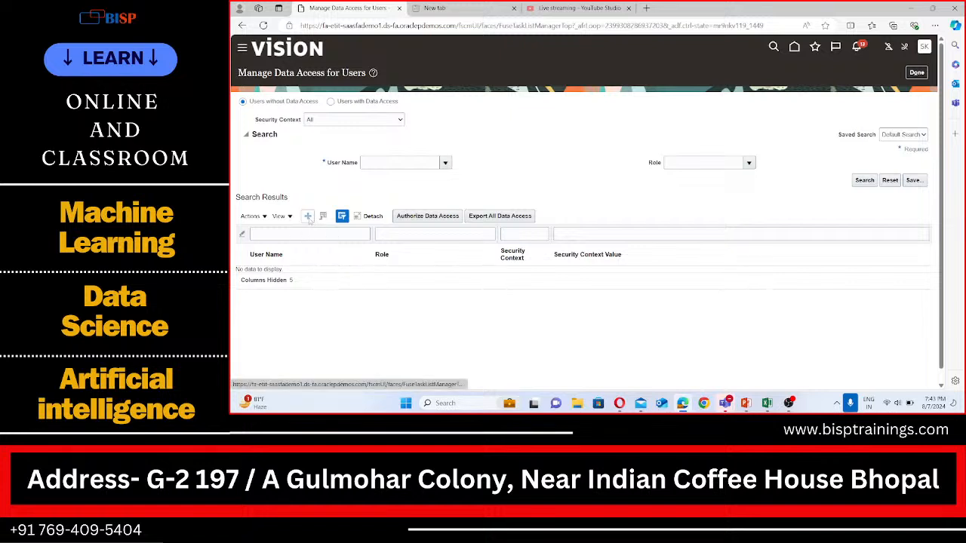
Add a new data access row and select the employee user as its user name
left_click(308, 217)
left_click(429, 220)
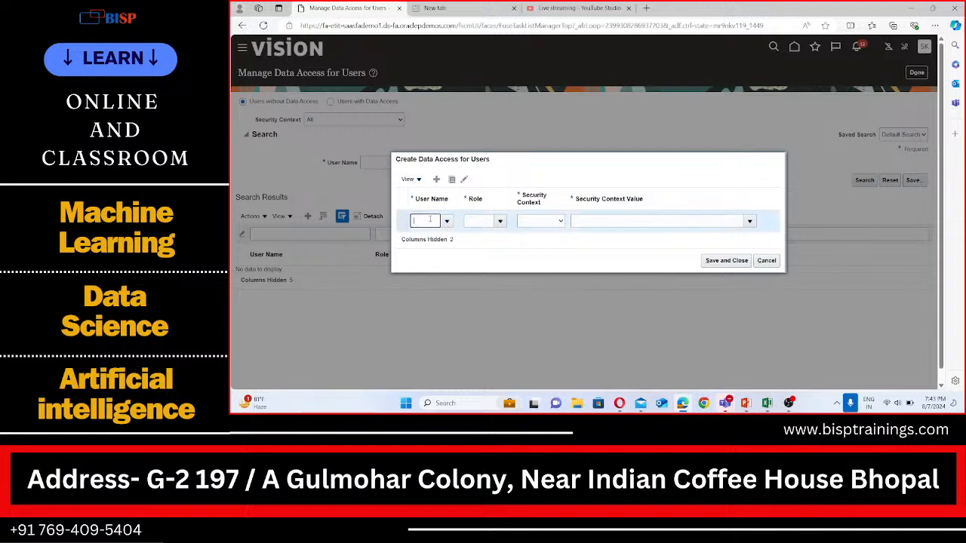
type("Rakes")
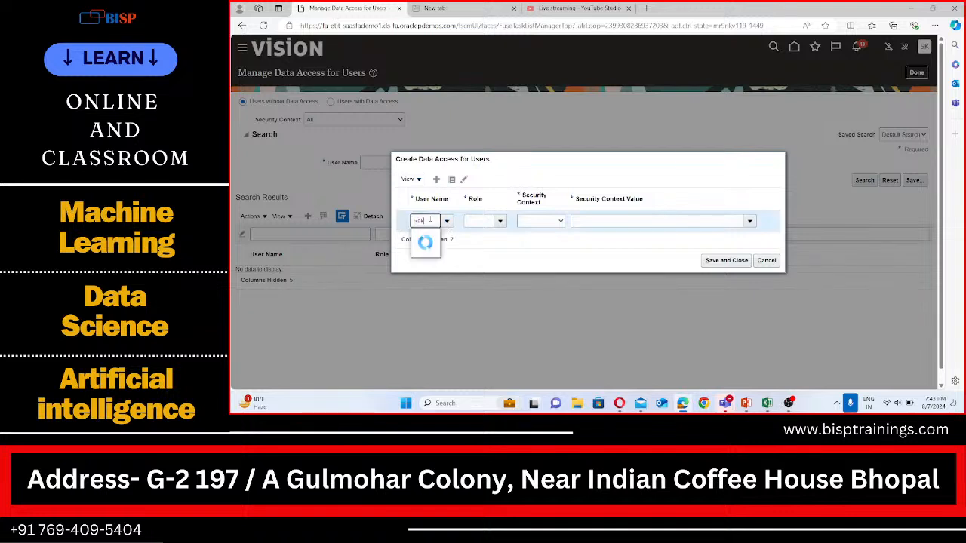
type("h")
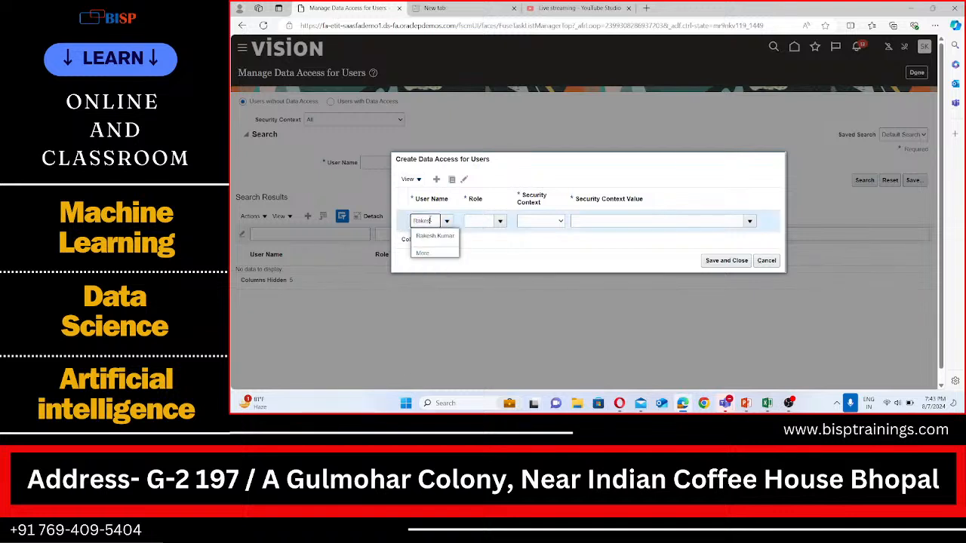
left_click(462, 228)
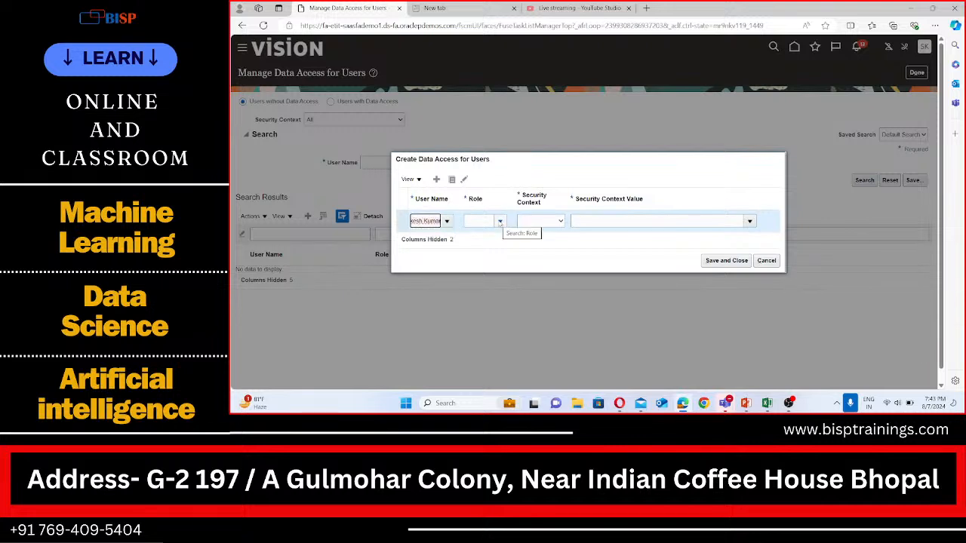
Set the row's role to Accounts Payable Manager and its security context to Business unit
left_click(500, 221)
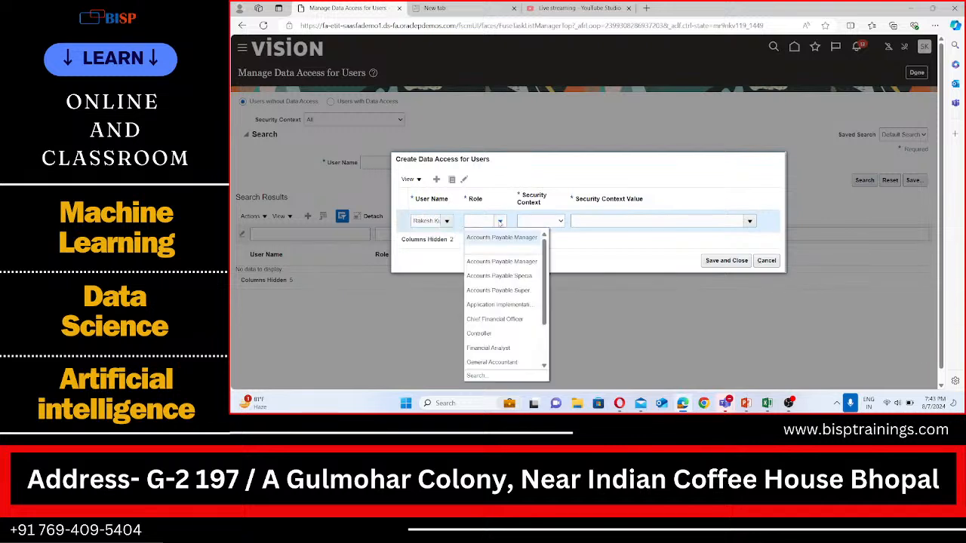
left_click(513, 264)
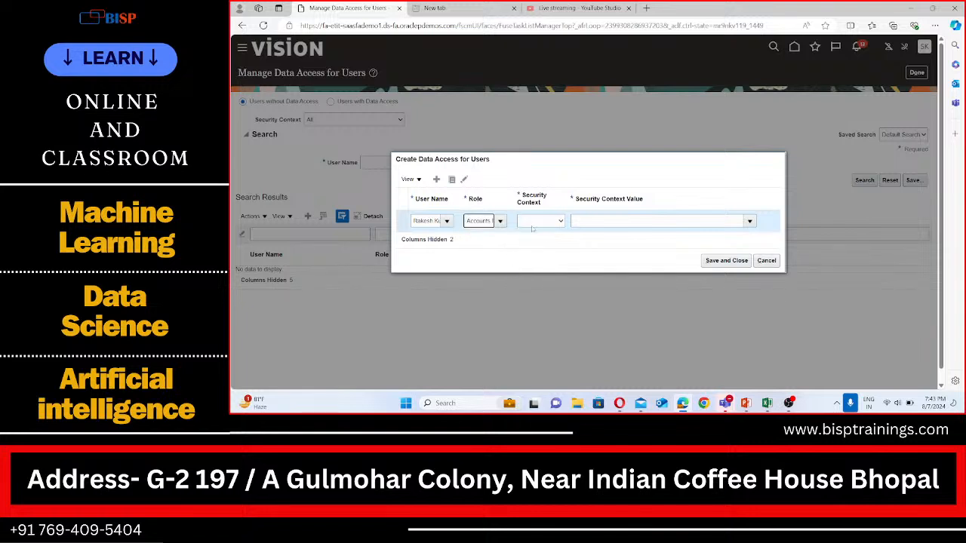
left_click(538, 222)
left_click(538, 240)
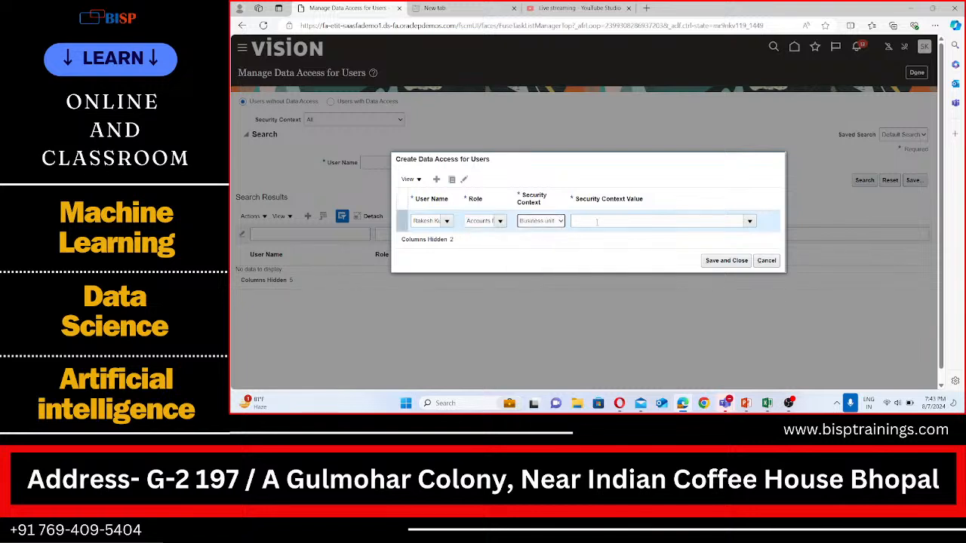
Set the security context value to BISP USA Business Unit
left_click(598, 221)
type("BI")
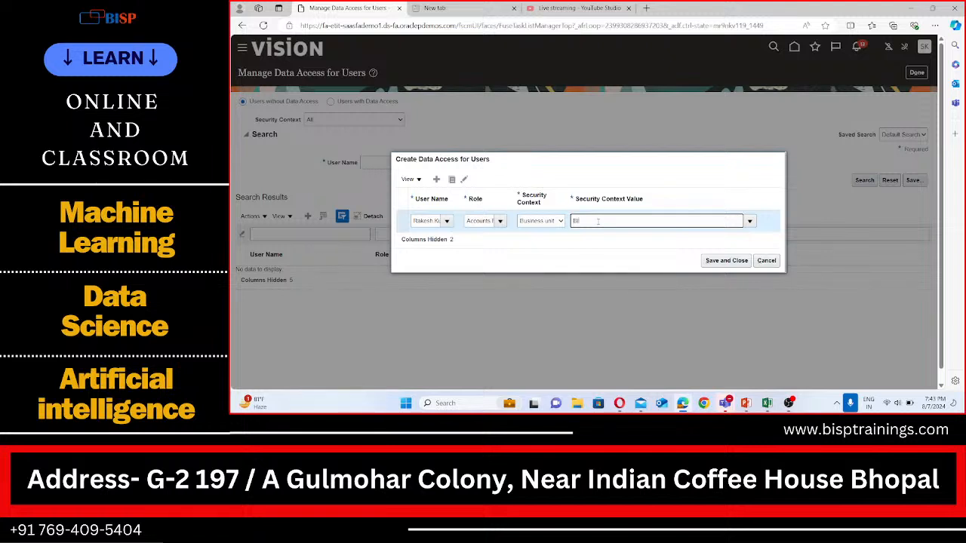
type("SP")
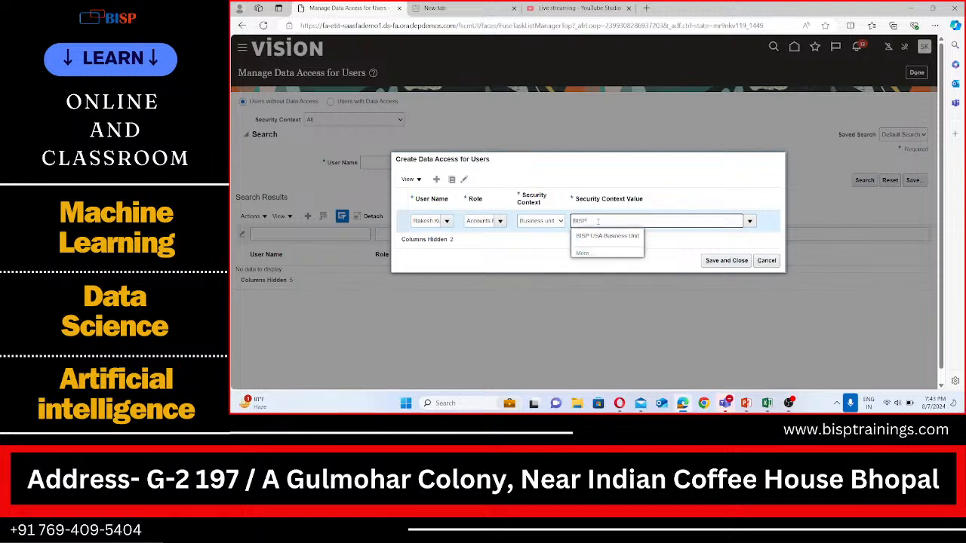
left_click(608, 235)
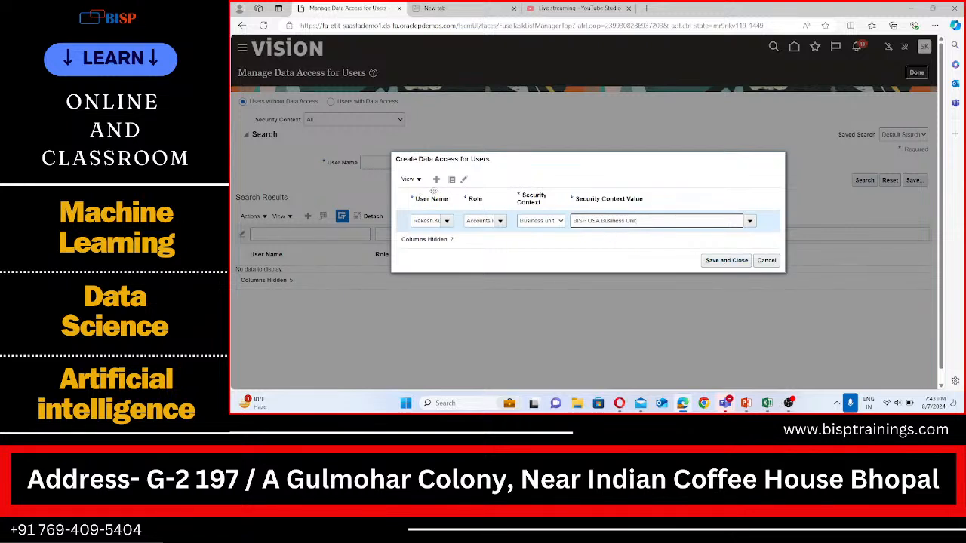
Add another data access row for the employee user with the role Accounts Payable Specialist
left_click(436, 179)
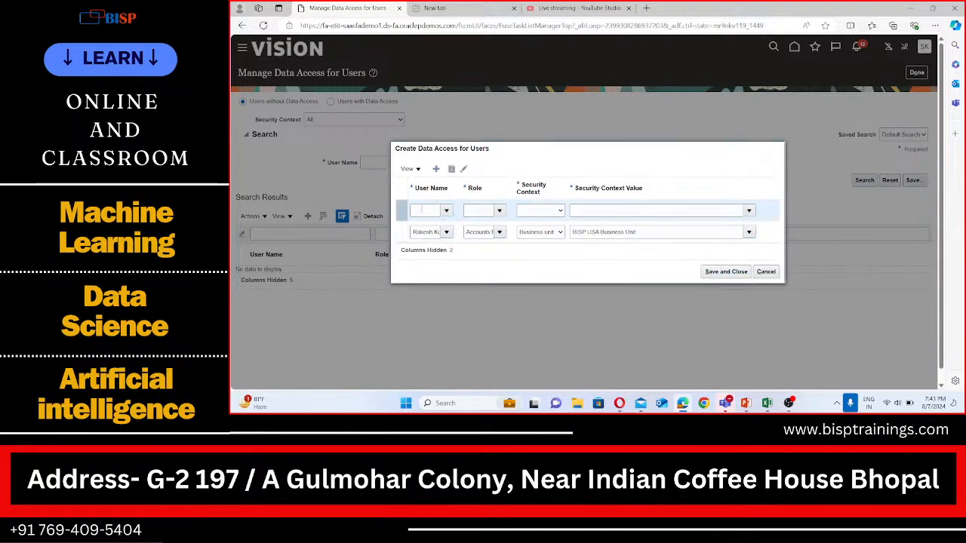
left_click(423, 211)
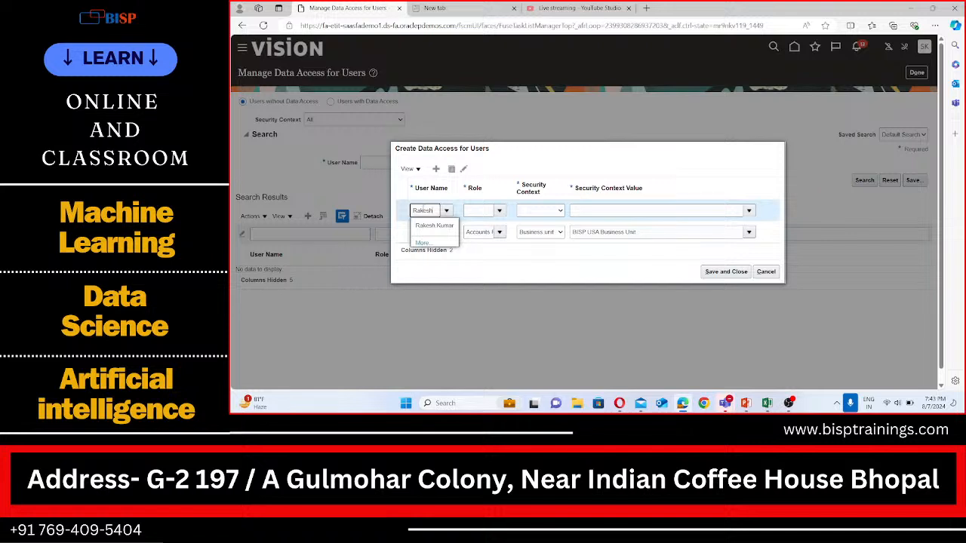
left_click(434, 225)
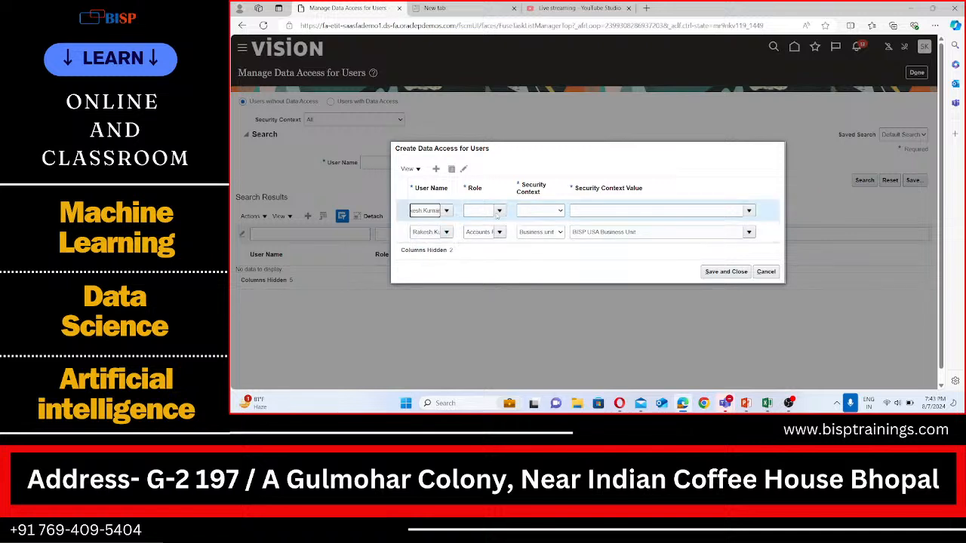
left_click(499, 210)
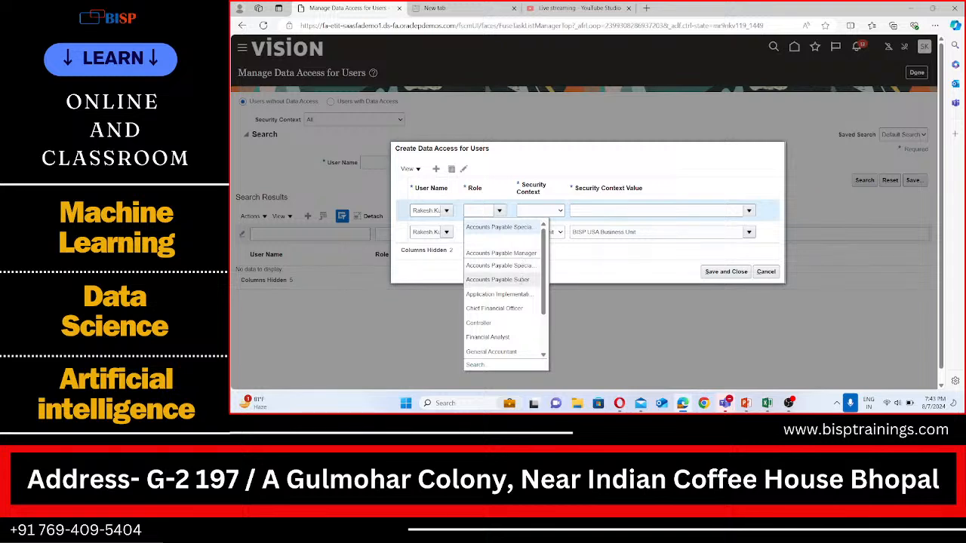
left_click(521, 284)
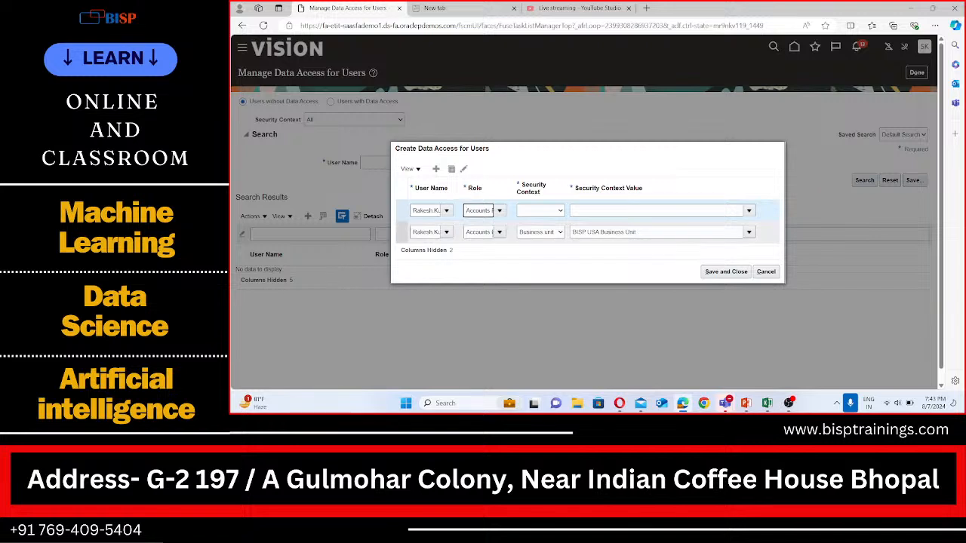
Set the new row's security context to Business unit and its value to BISP USA Business Unit
left_click(488, 232)
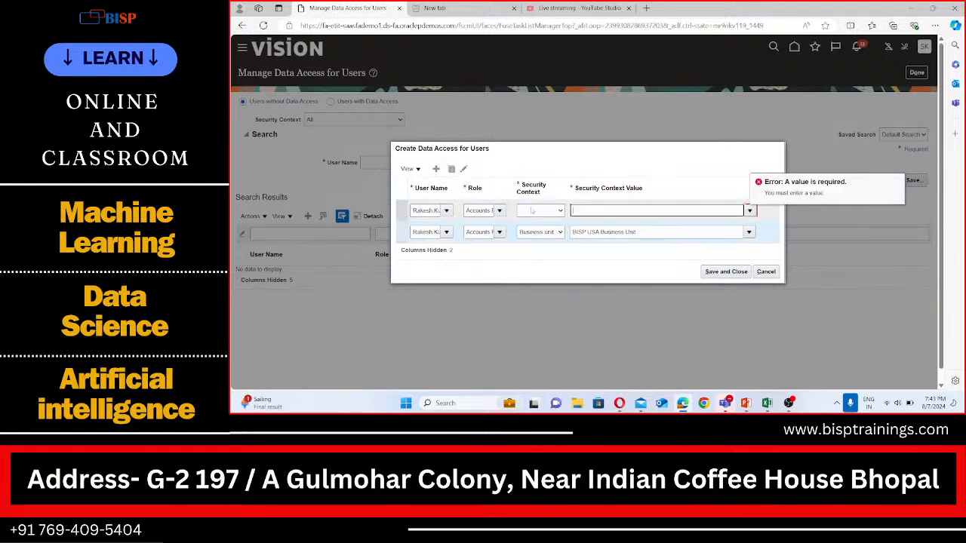
left_click(559, 211)
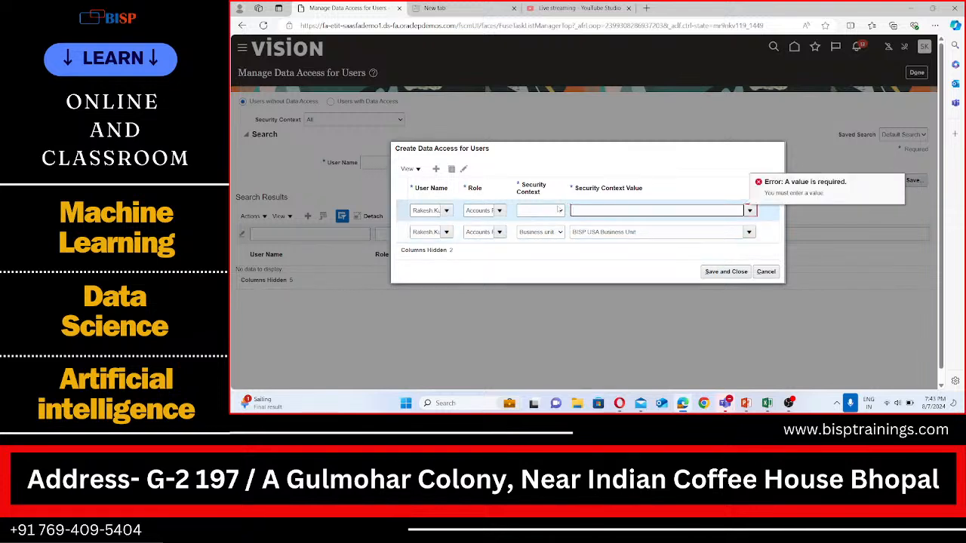
left_click(559, 210)
left_click(539, 224)
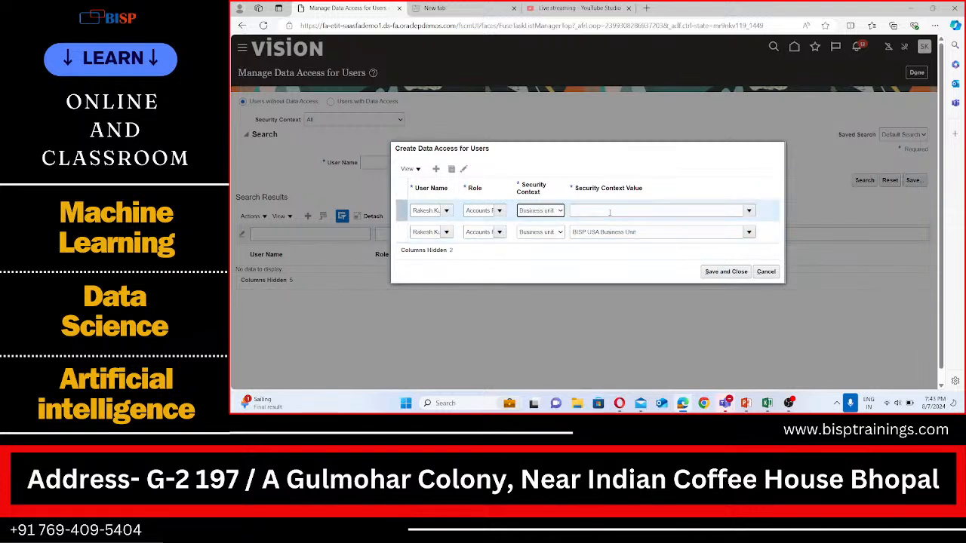
type("B")
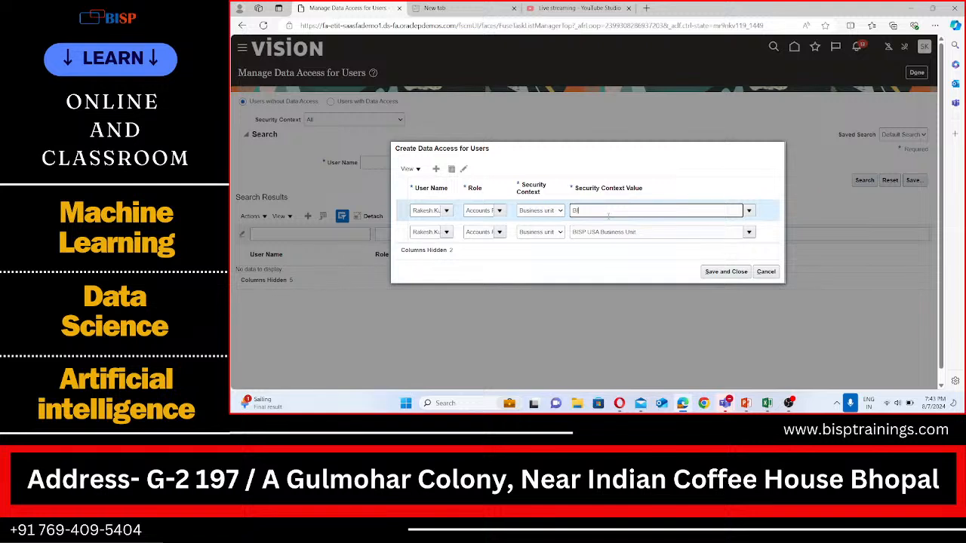
type("ISP")
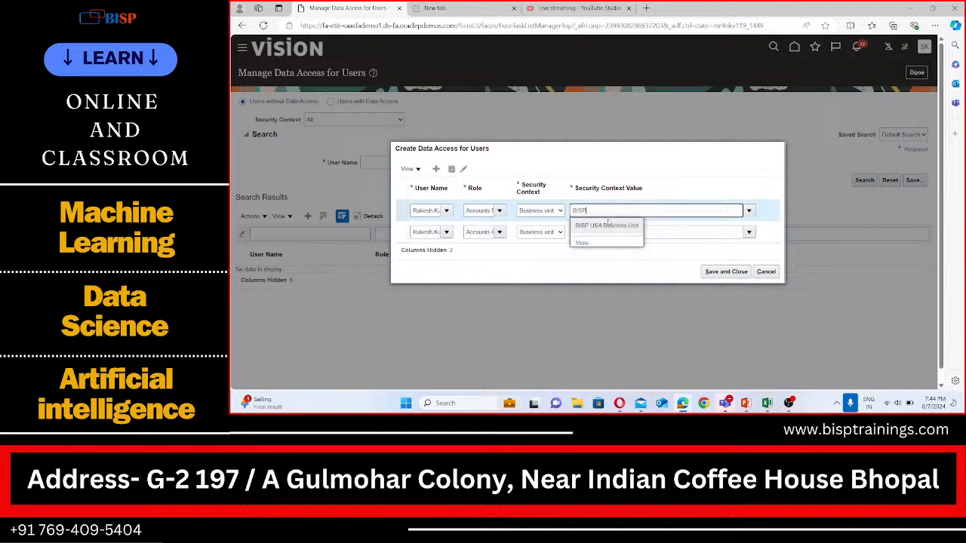
left_click(607, 225)
Inspect the full role names entered in both data access rows
left_click(479, 211)
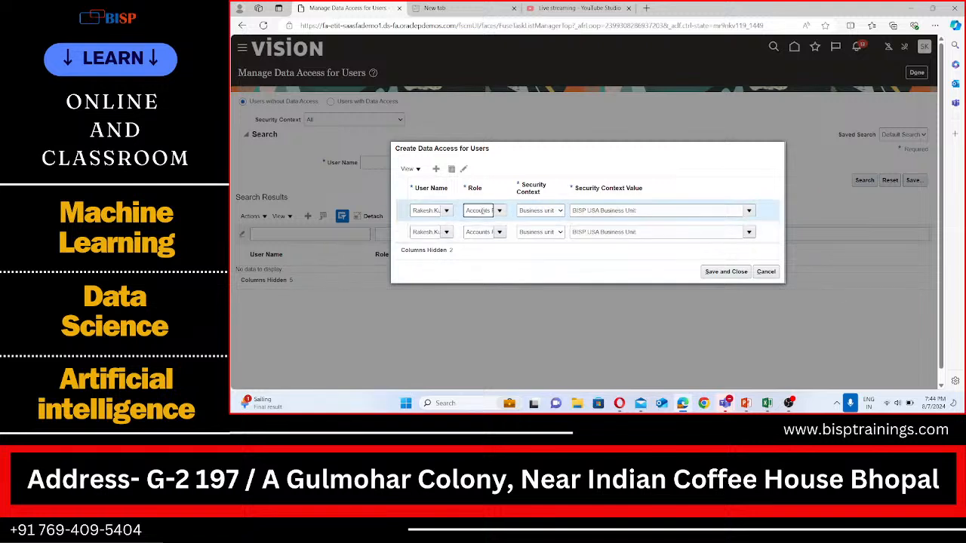
key("Right")
key("Right")
key("Right")
key("Right")
key("Right")
key("Right")
key("Right")
key("Right")
key("Right")
key("Right")
key("Right")
key("Right")
key("Right")
key("Right")
key("Right")
key("Right")
key("Right")
key("Right")
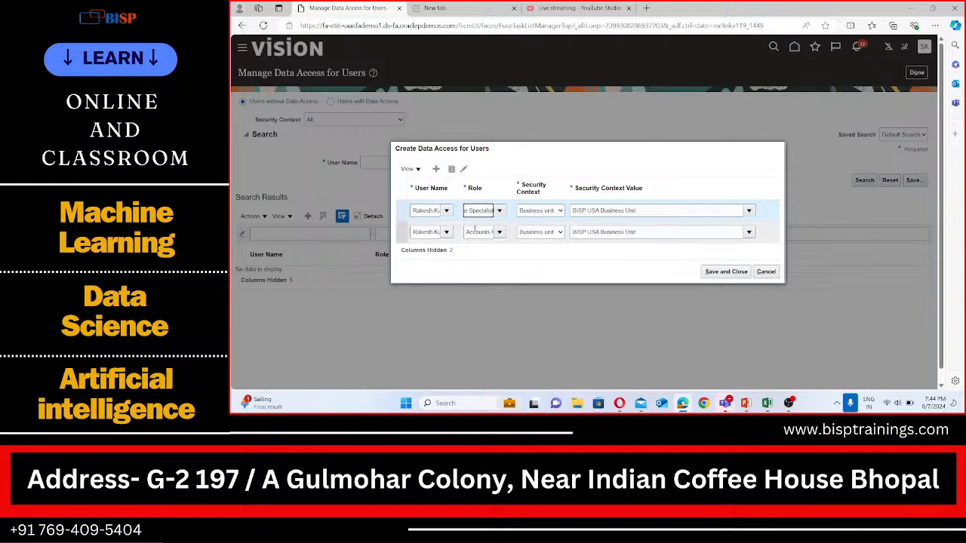
left_click(477, 232)
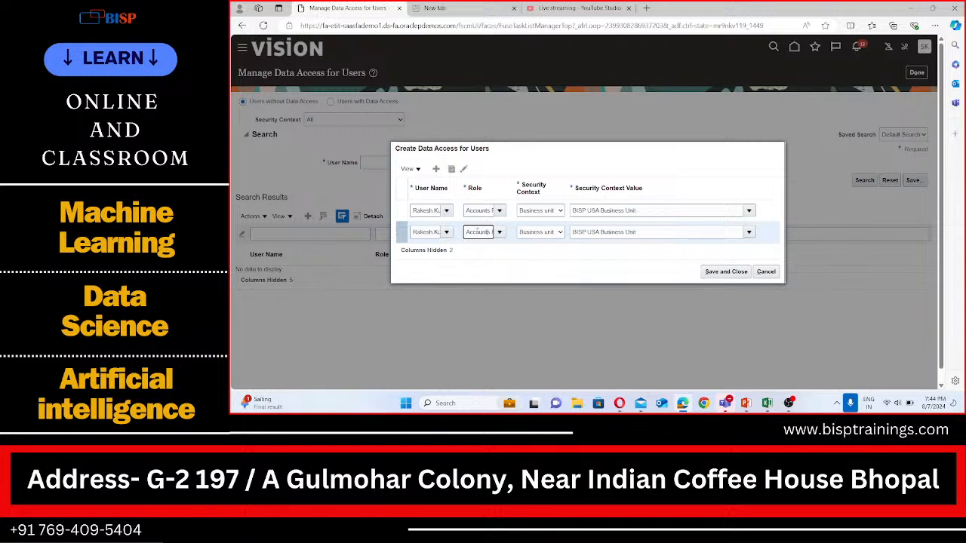
key("Right")
key("Right")
key("Right")
key("Right")
key("Right")
key("Right")
key("Right")
key("Right")
key("Right")
key("Right")
key("Right")
key("Right")
key("Right")
key("Right")
key("Right")
key("Right")
key("Right")
key("Right")
left_click(478, 212)
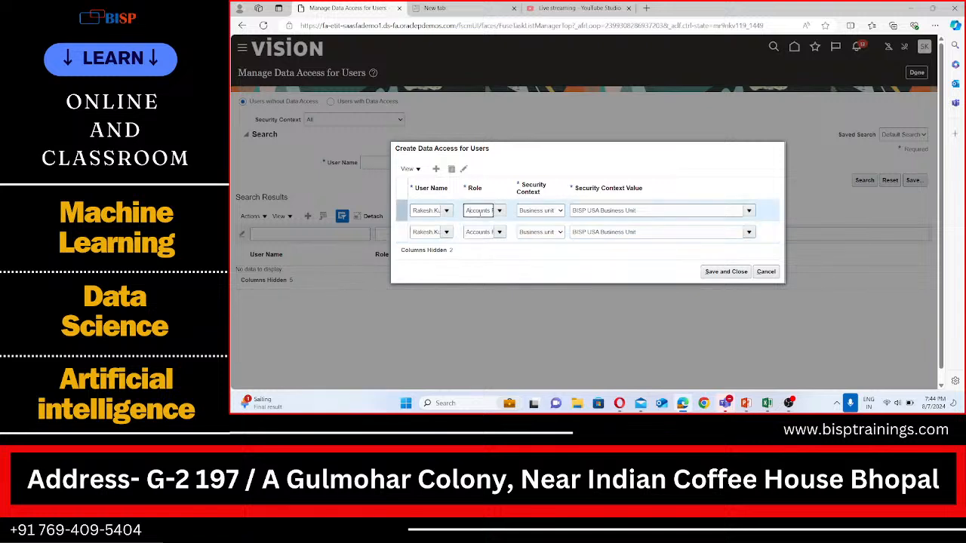
key("Right")
key("Right")
key("Right")
key("Right")
key("Right")
key("Right")
key("Right")
key("Right")
key("Right")
key("Right")
key("Right")
key("Right")
key("Right")
key("Right")
key("Right")
key("Right")
key("Right")
key("Right")
Change the second row's role to Accounts Payable Supervisor
left_click(499, 232)
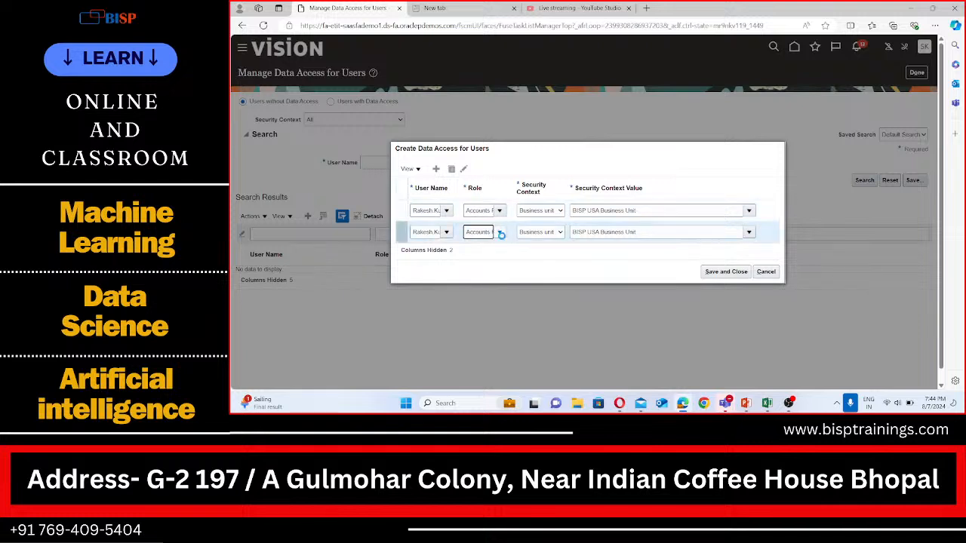
left_click(500, 233)
left_click(500, 234)
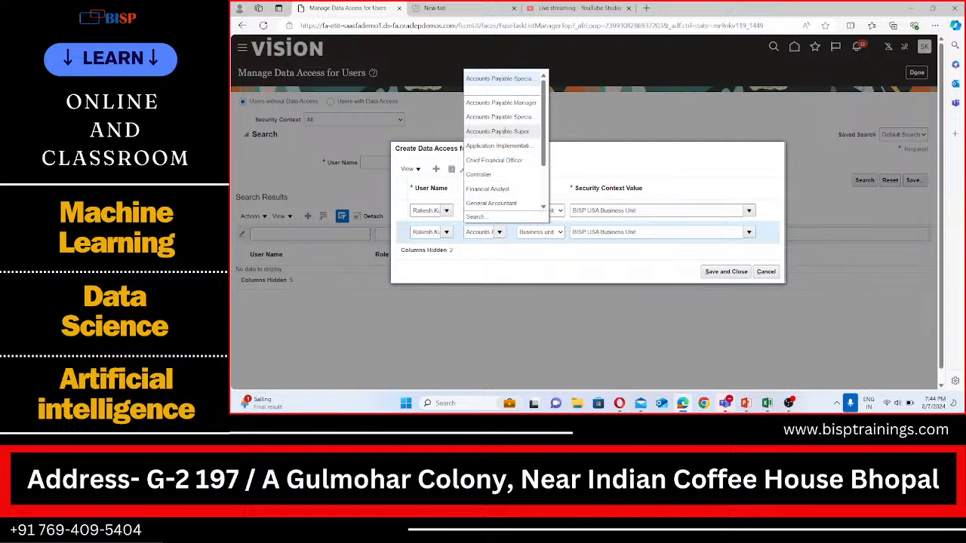
left_click(497, 132)
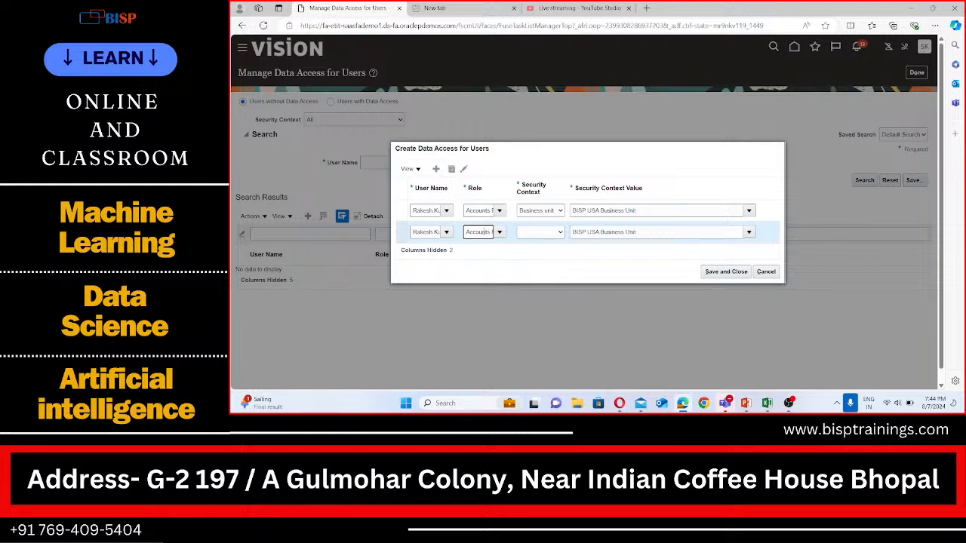
key("Right")
key("Right")
key("Right")
key("Right")
key("Right")
key("Right")
key("Right")
key("Right")
key("Right")
key("Right")
key("Right")
key("Right")
key("Right")
key("Right")
key("Right")
Set the second row's security context to Business unit and its value to BISP USA Business Unit
left_click(550, 231)
left_click(540, 251)
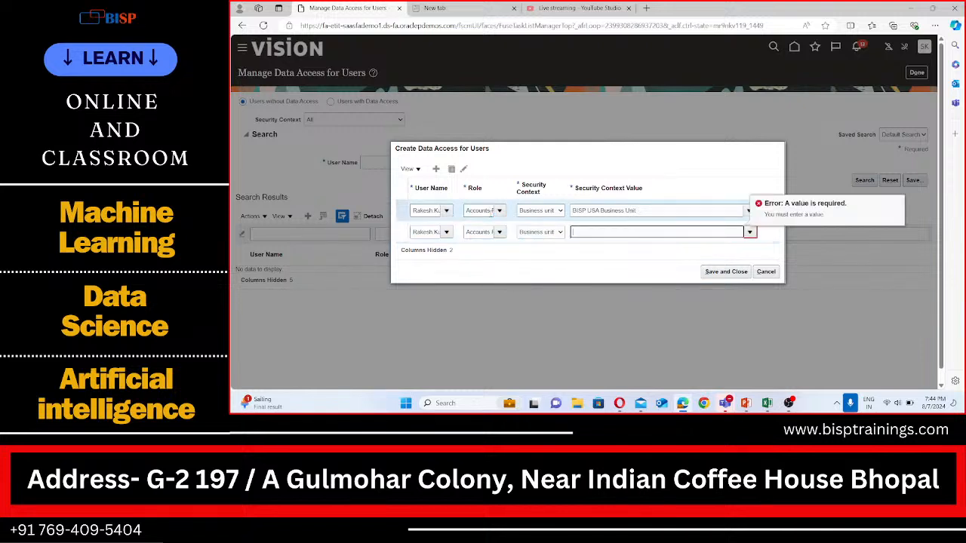
type("BISP")
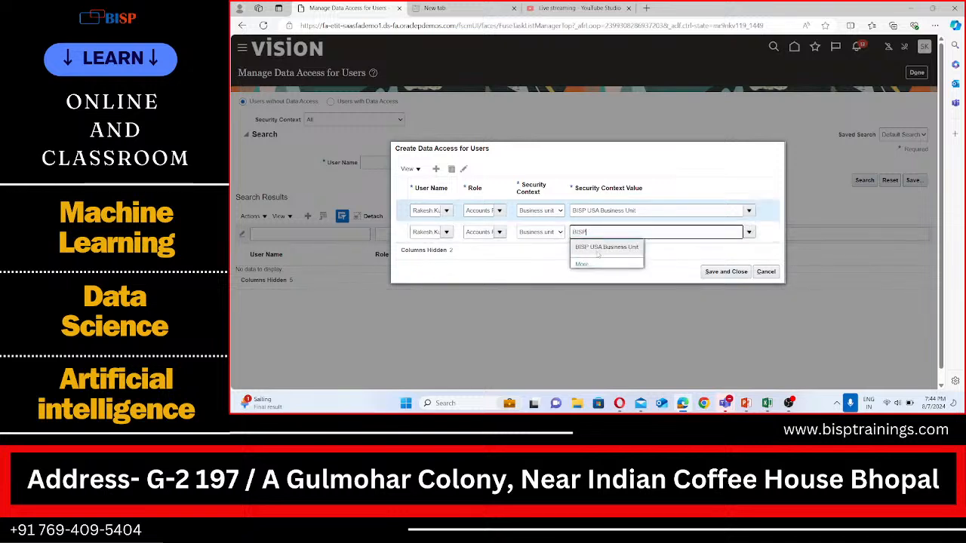
left_click(600, 248)
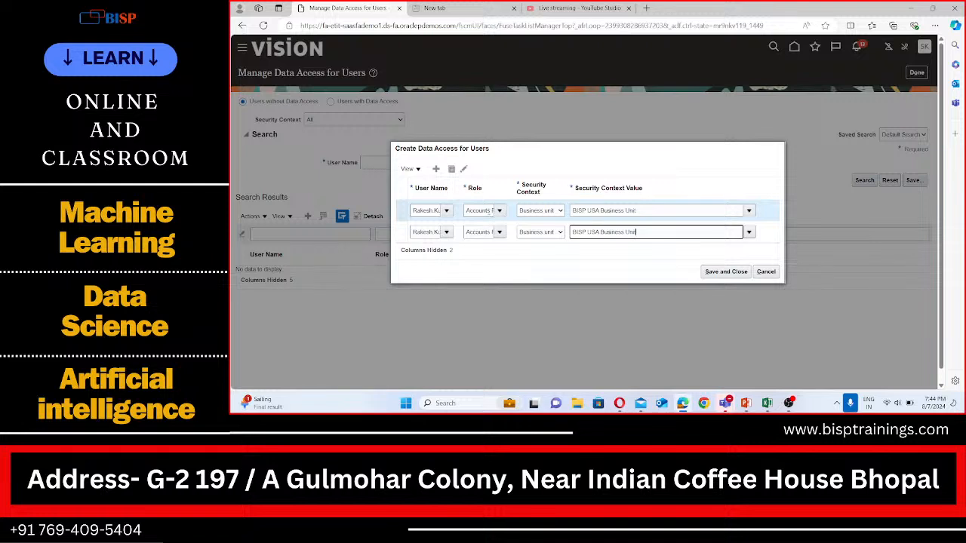
Review the role names in both rows and save the new data access assignments
left_click(491, 210)
key("Right")
key("Right")
key("Right")
key("Right")
key("Right")
key("Right")
key("Right")
key("Right")
key("Right")
key("Right")
key("Right")
key("Right")
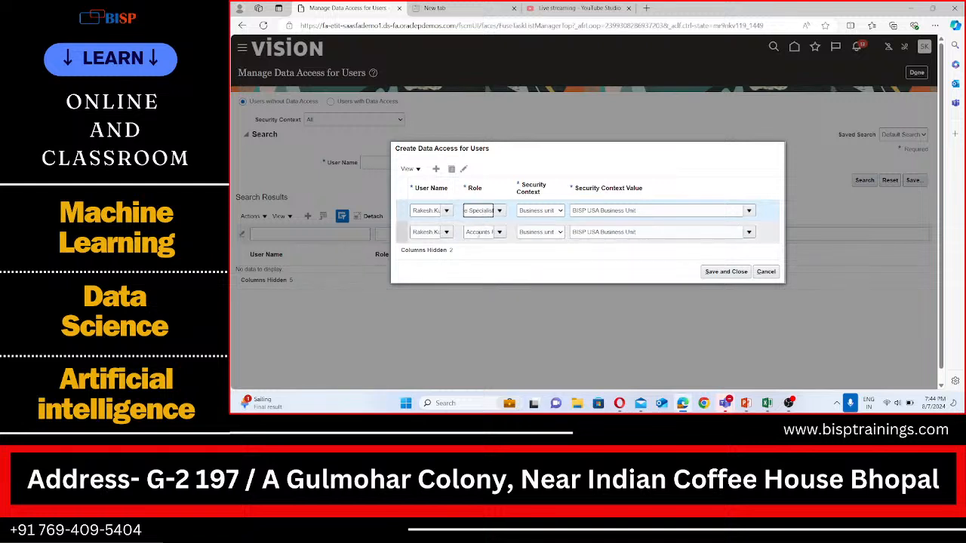
left_click(478, 232)
key("Right")
key("Right")
key("Right")
key("Right")
key("Right")
key("Right")
key("Right")
key("Right")
key("Right")
key("Right")
key("Right")
key("Right")
key("Right")
key("Right")
key("Right")
key("Right")
key("Right")
key("Right")
key("Right")
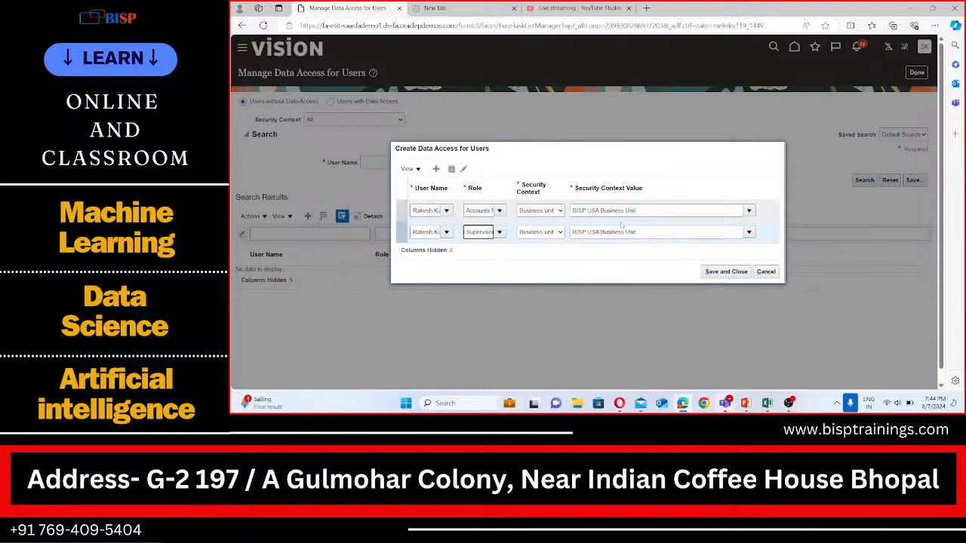
left_click(719, 272)
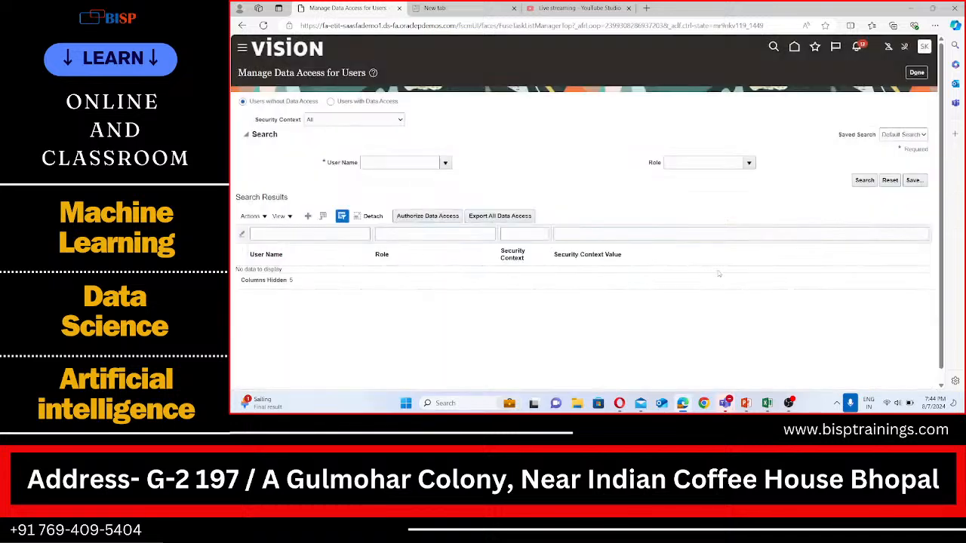
Select the employee user as the search user name through the user name search dialog
left_click(399, 162)
type("Rakesh")
left_click(864, 180)
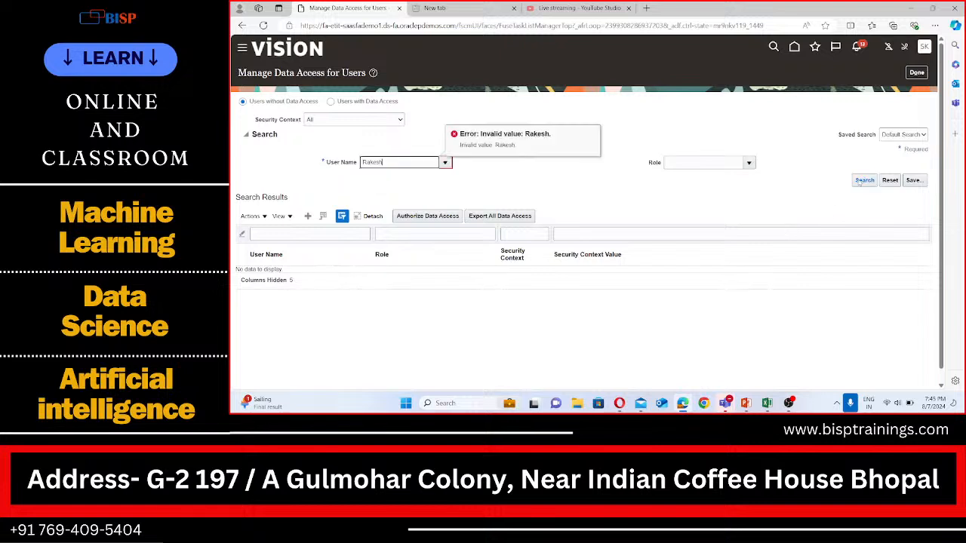
left_click(427, 164)
key("BackSpace")
type("h")
left_click(445, 163)
left_click(372, 322)
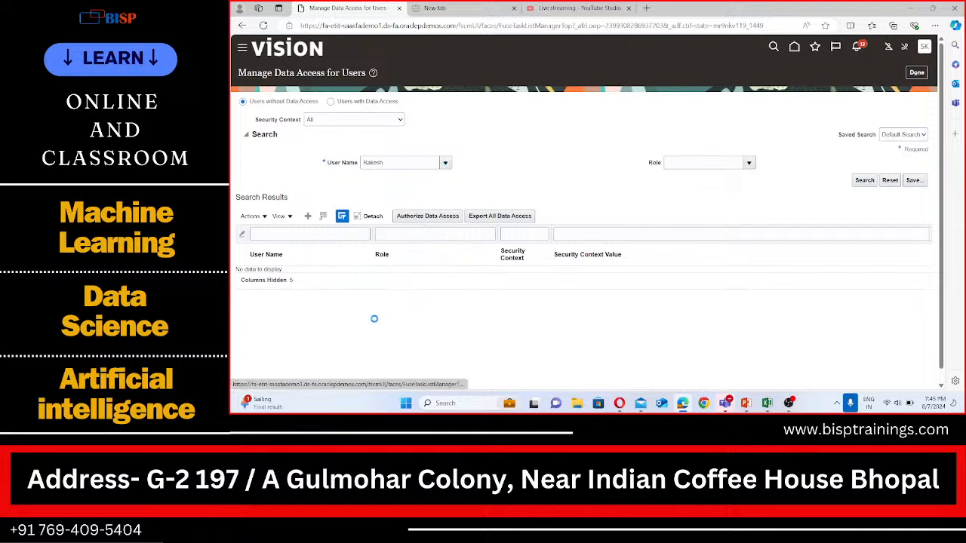
left_click(596, 202)
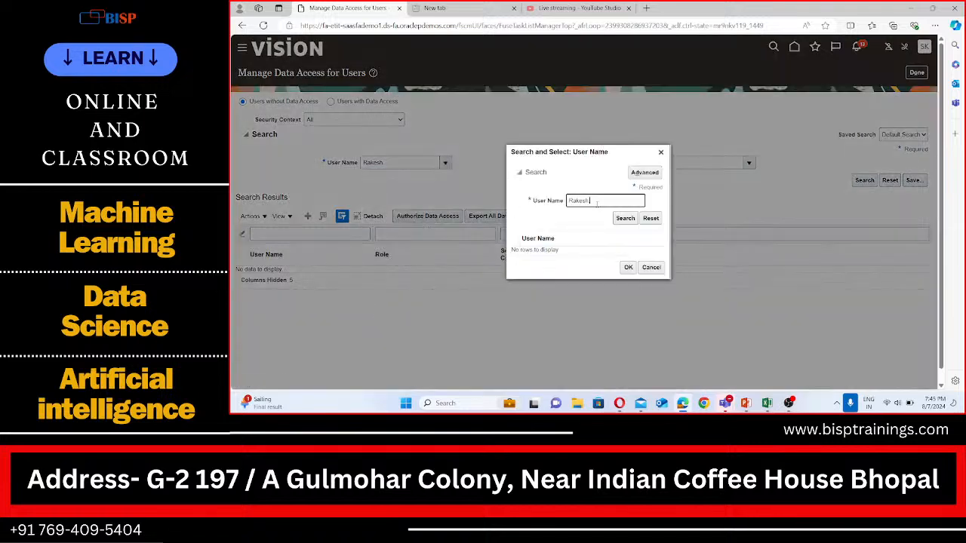
left_click(625, 218)
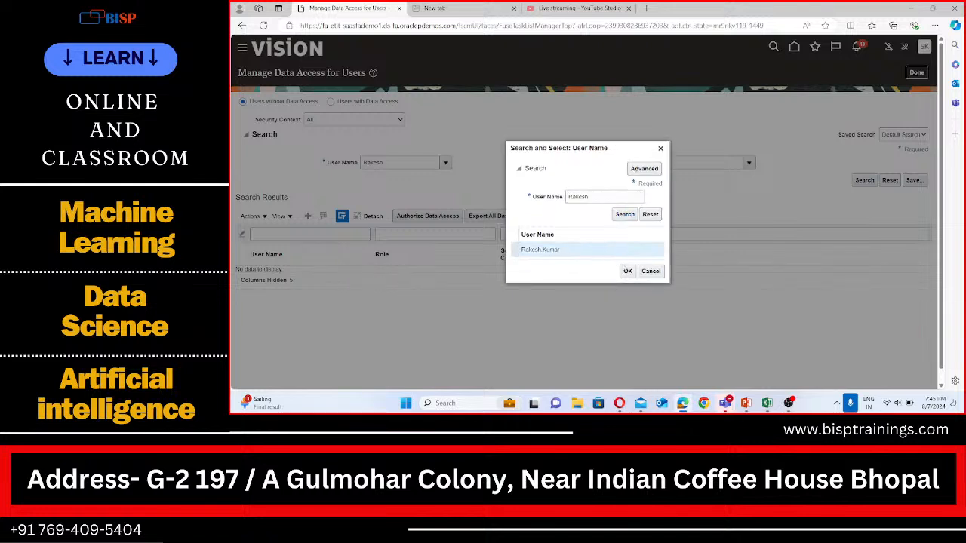
left_click(627, 271)
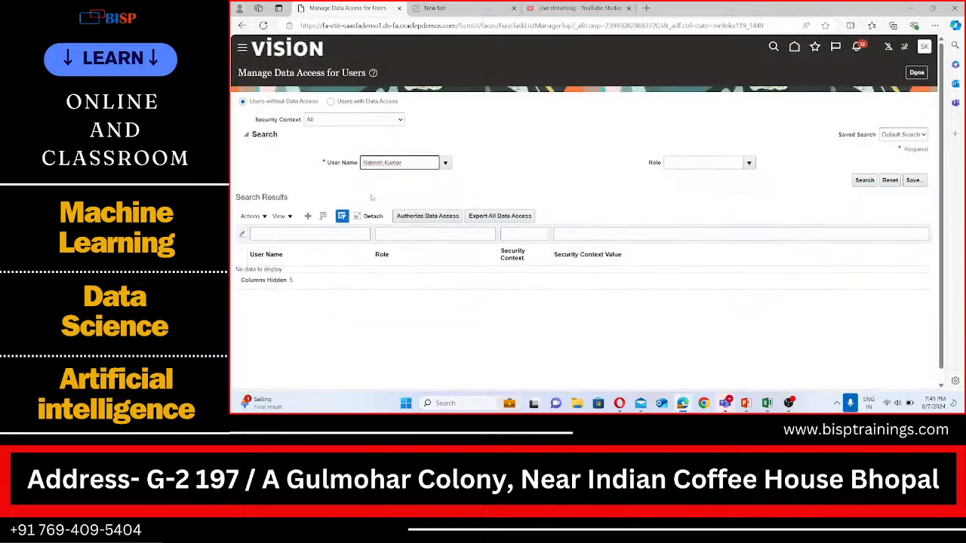
Search the employee user's data access records, browse the role filter options, and close the page
scroll(372, 198, "down", 1)
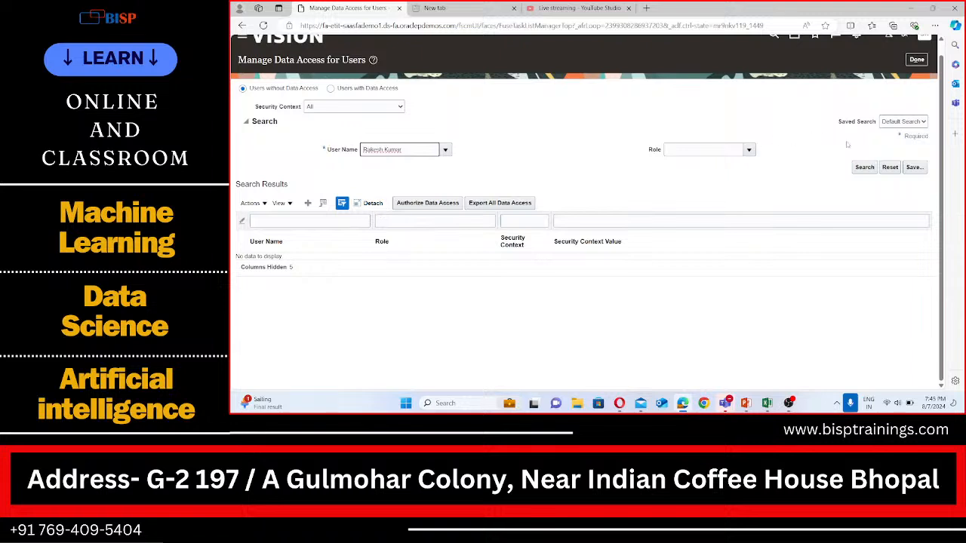
left_click(864, 168)
left_click(749, 150)
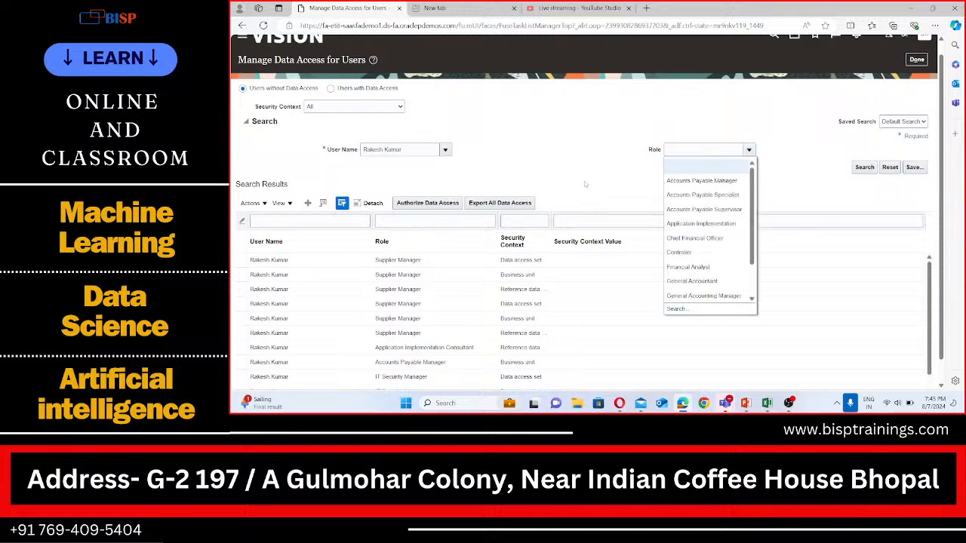
scroll(693, 237, "down", 3)
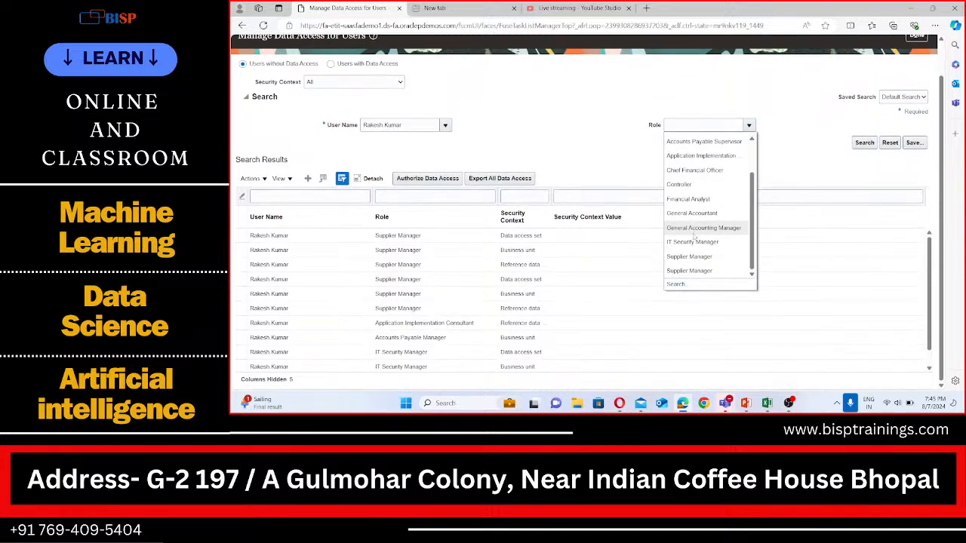
scroll(693, 236, "up", 5)
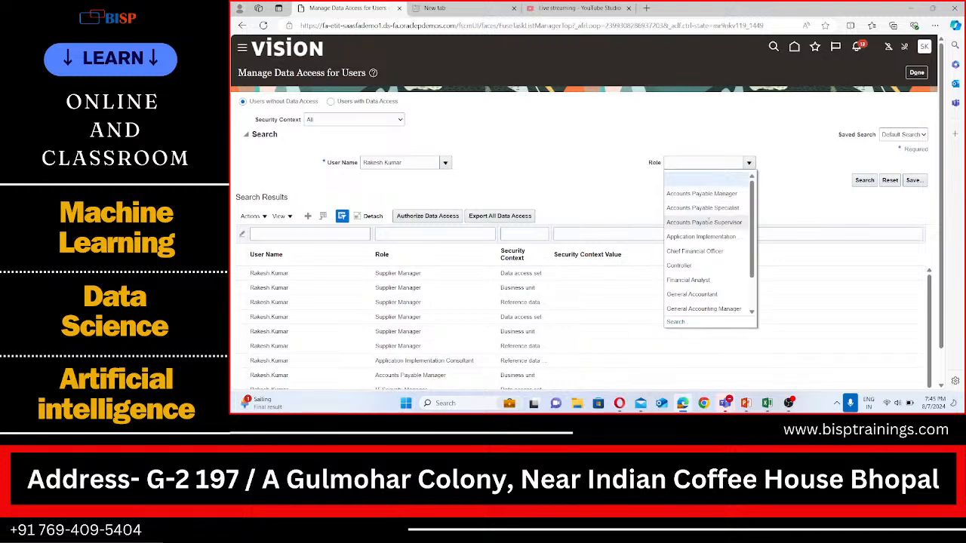
left_click(571, 157)
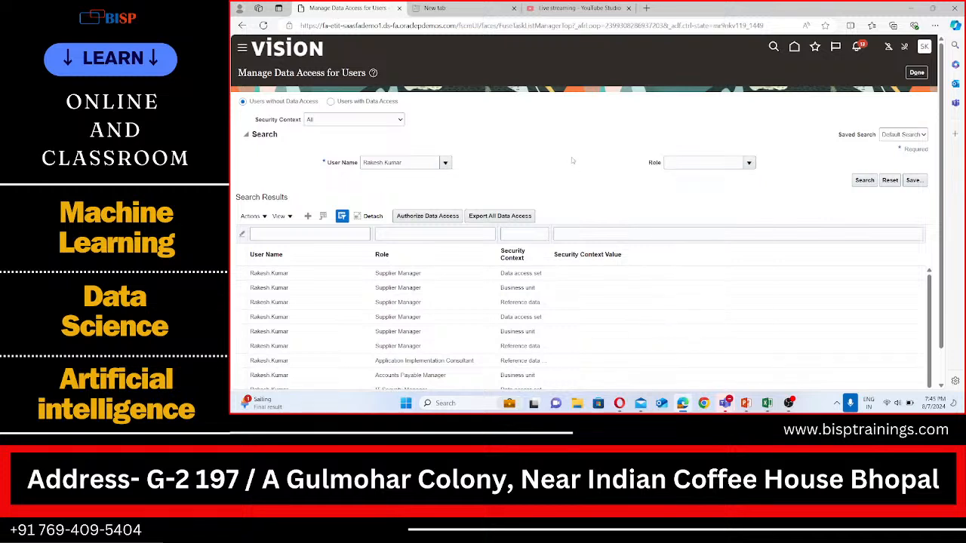
left_click(917, 74)
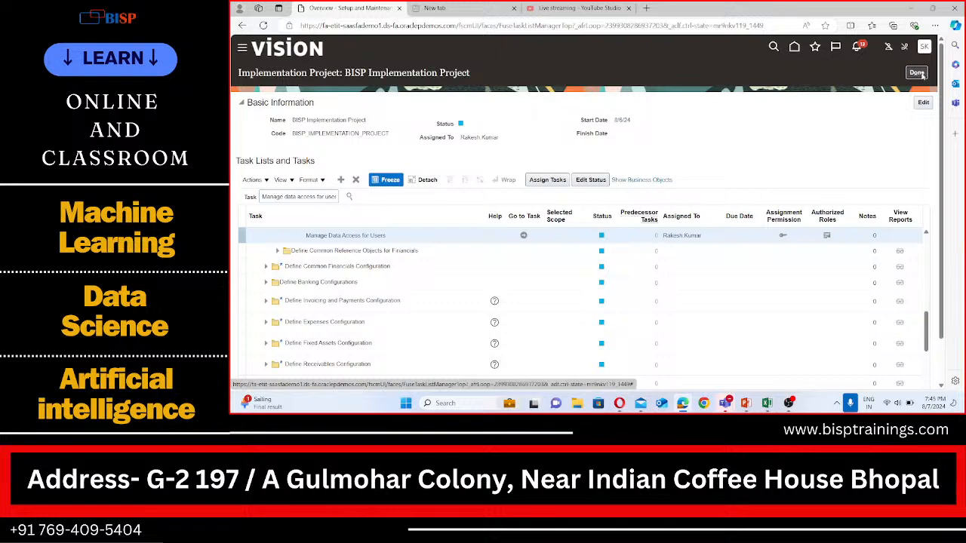
Open the Scheduled Processes work area from the navigator's Tools group
left_click(242, 48)
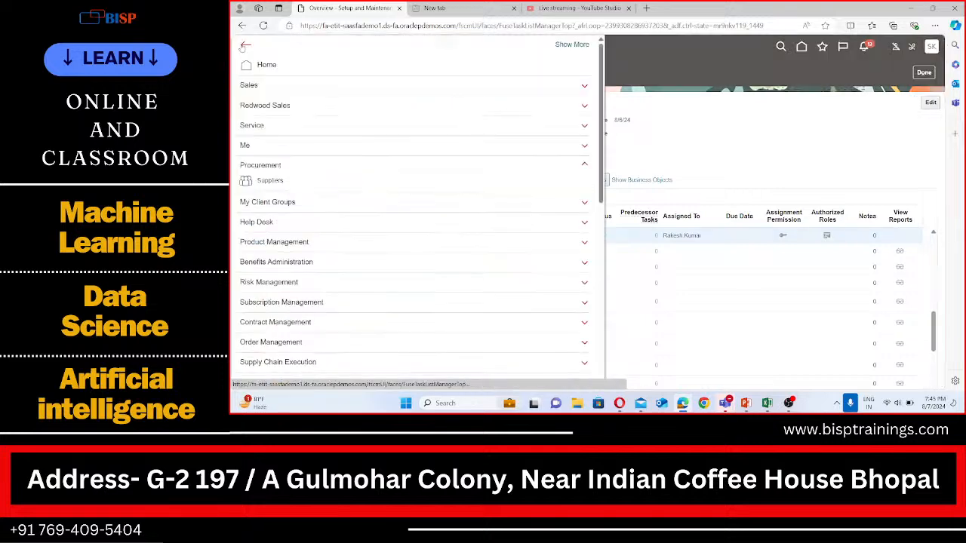
scroll(251, 278, "down", 5)
scroll(251, 278, "down", 4)
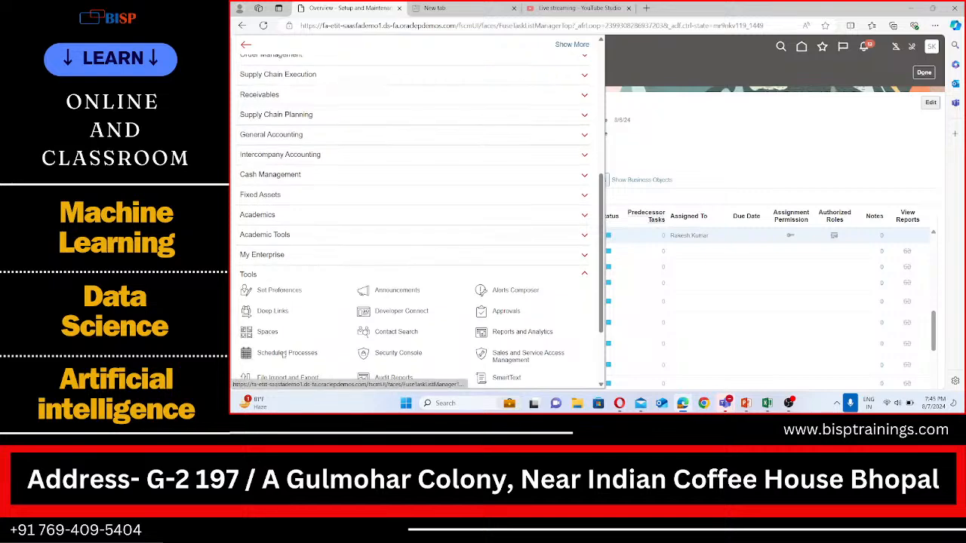
left_click(282, 351)
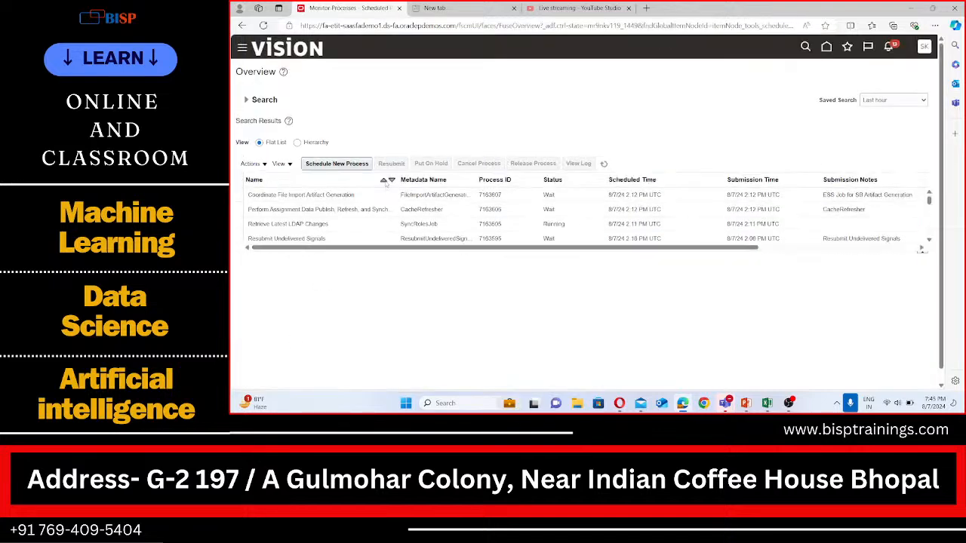
Schedule and submit a new Retrieve Latest LDAP Changes job, acknowledging the confirmation
left_click(353, 167)
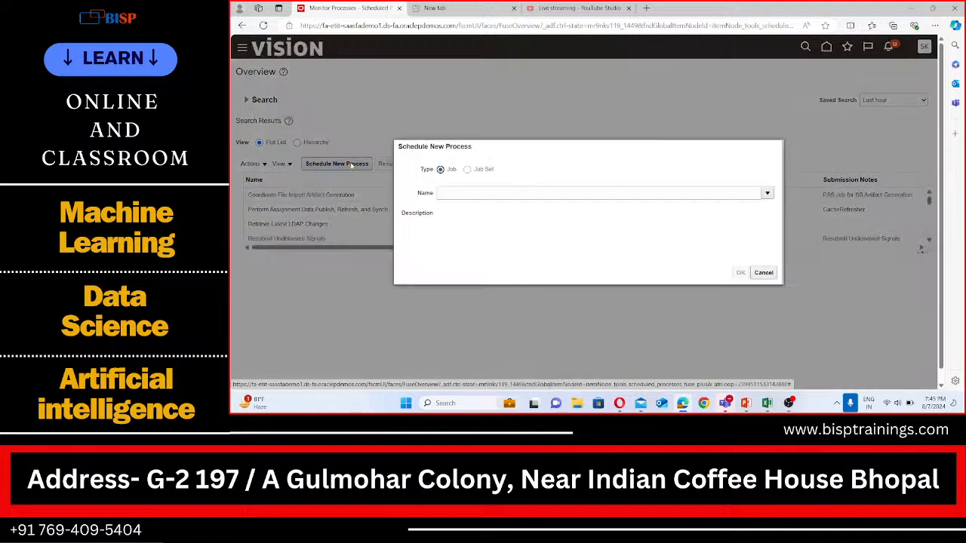
left_click(465, 193)
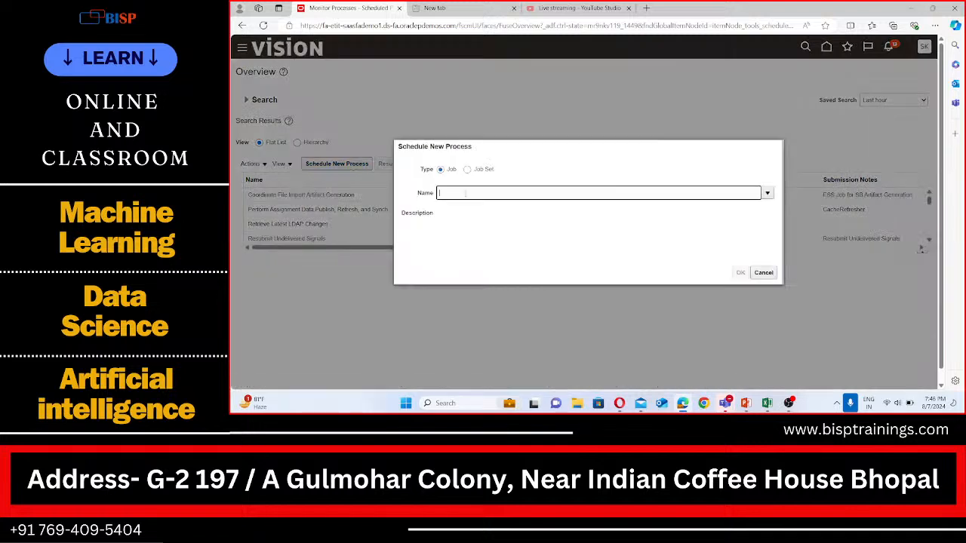
type("LOA")
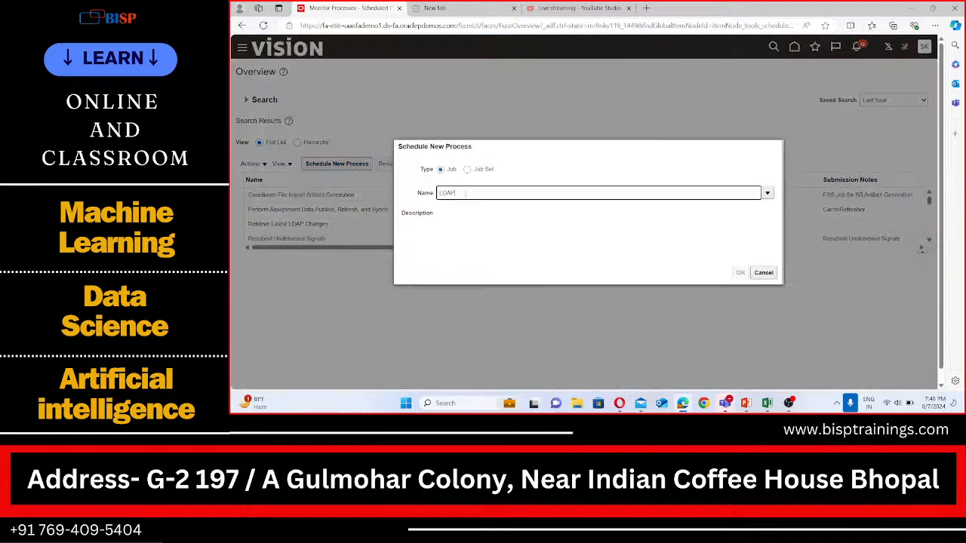
key("Tab")
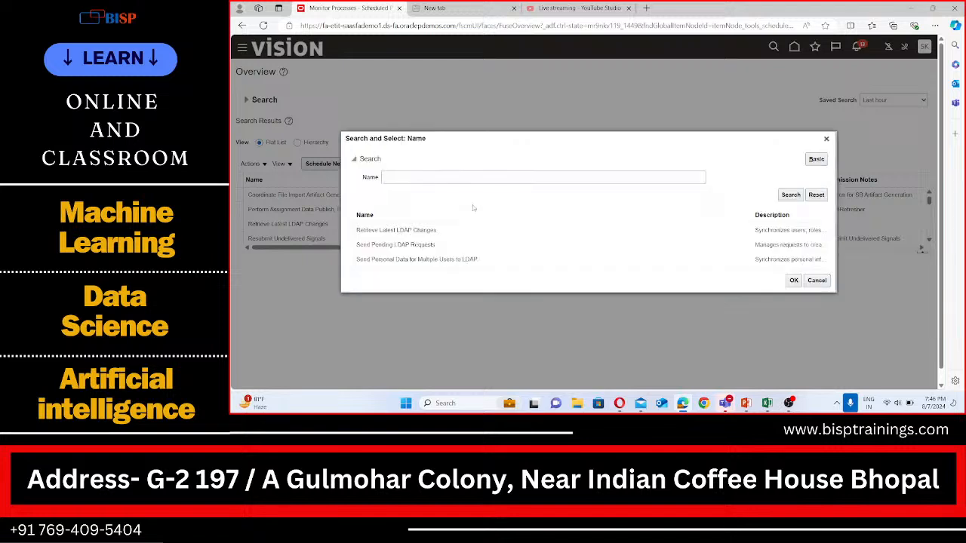
left_click(406, 230)
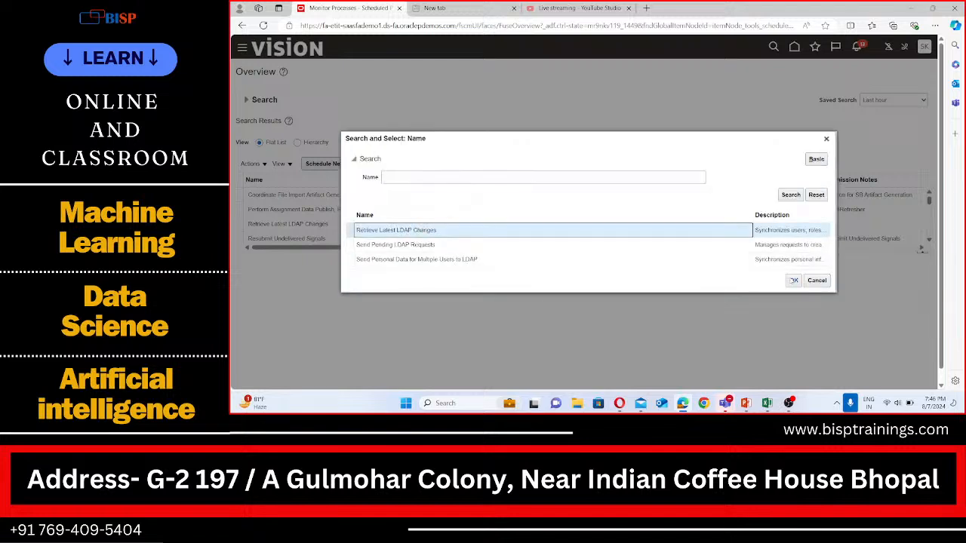
left_click(792, 280)
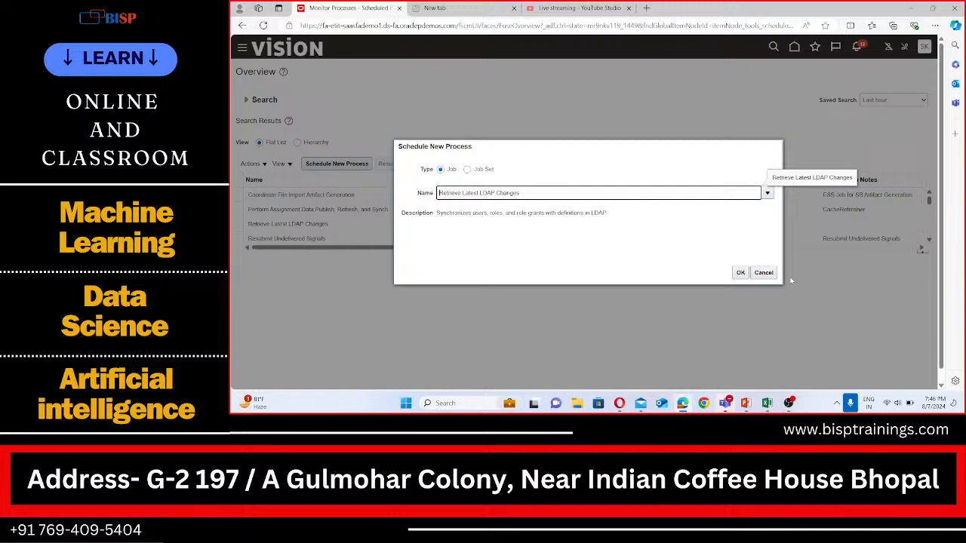
left_click(740, 273)
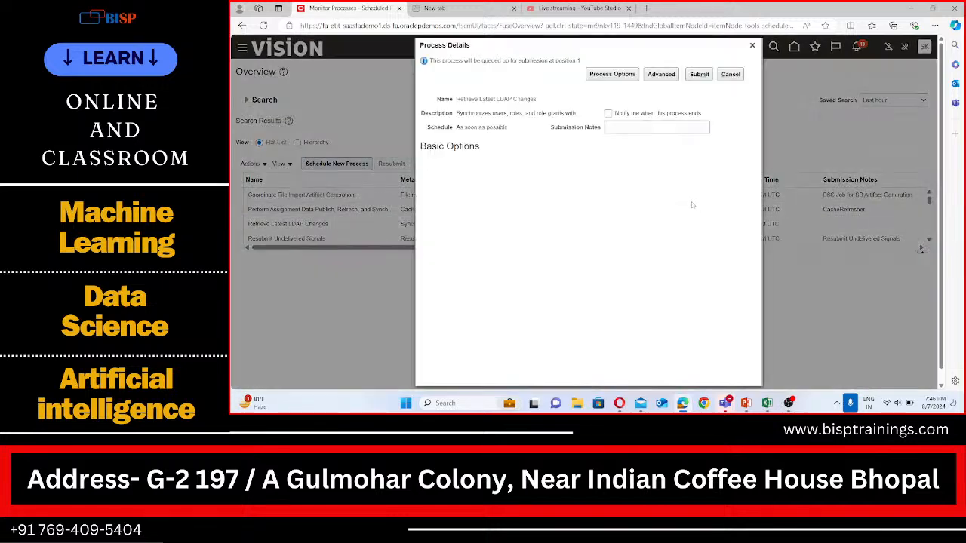
left_click(699, 74)
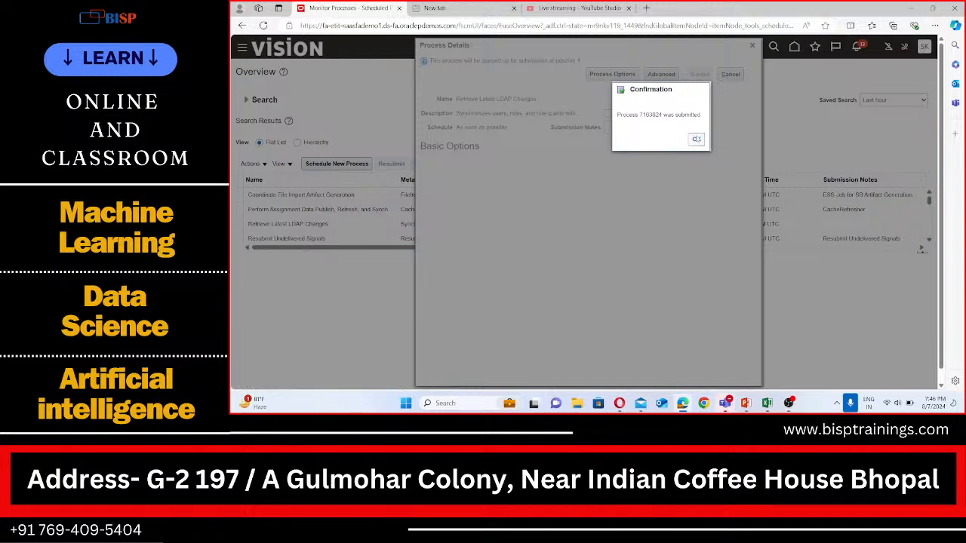
left_click(696, 139)
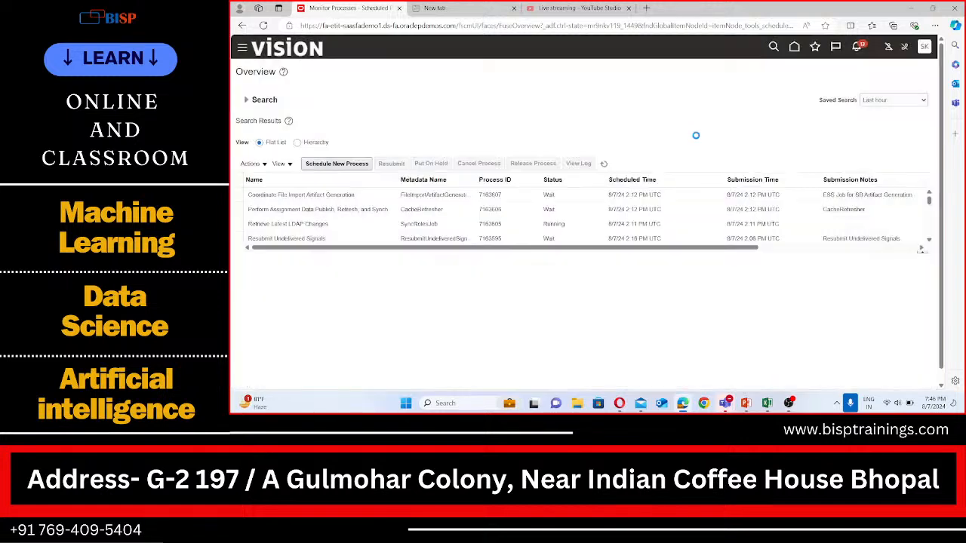
Refresh the scheduled processes list repeatedly to monitor the LDAP job's status
left_click(605, 164)
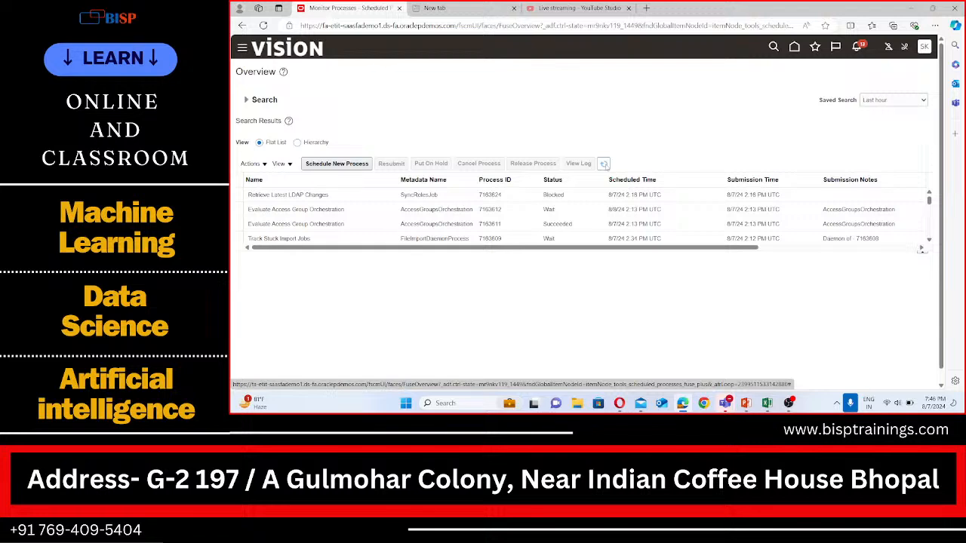
left_click(605, 165)
left_click(605, 164)
left_click(604, 163)
left_click(604, 164)
left_click(604, 165)
left_click(605, 165)
Switch to Excel and add the note "Opening GL period for AP" in cell A274
left_click(767, 403)
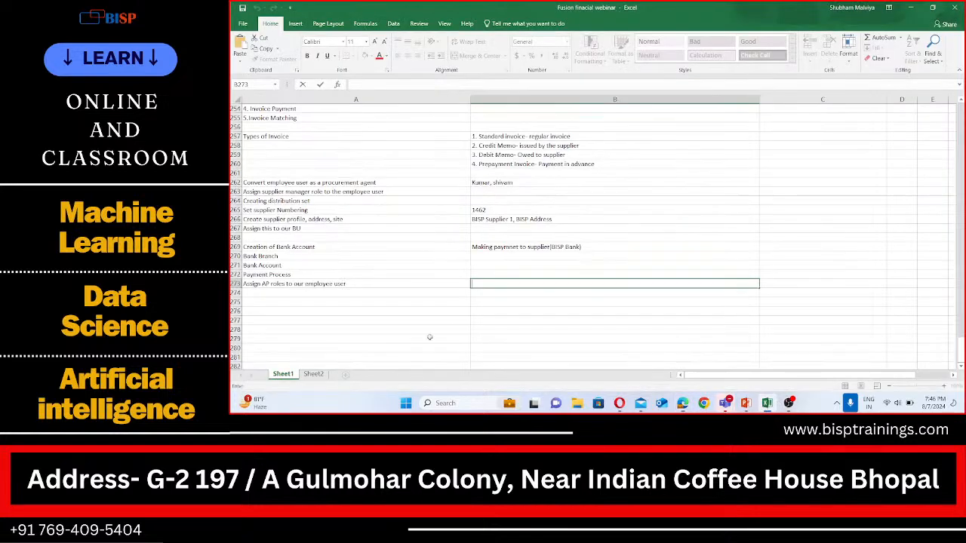
left_click(285, 291)
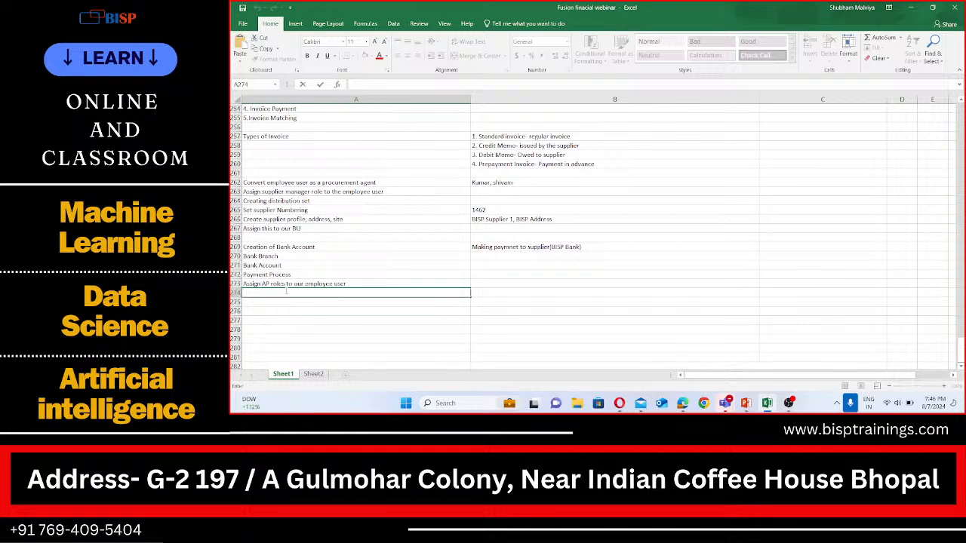
type("Ope")
type("n")
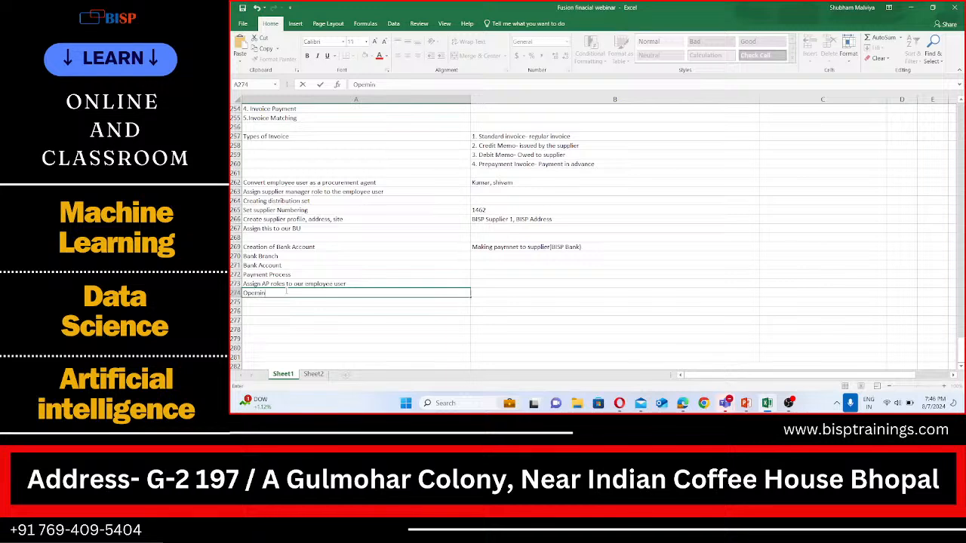
type("ning GL period for AP")
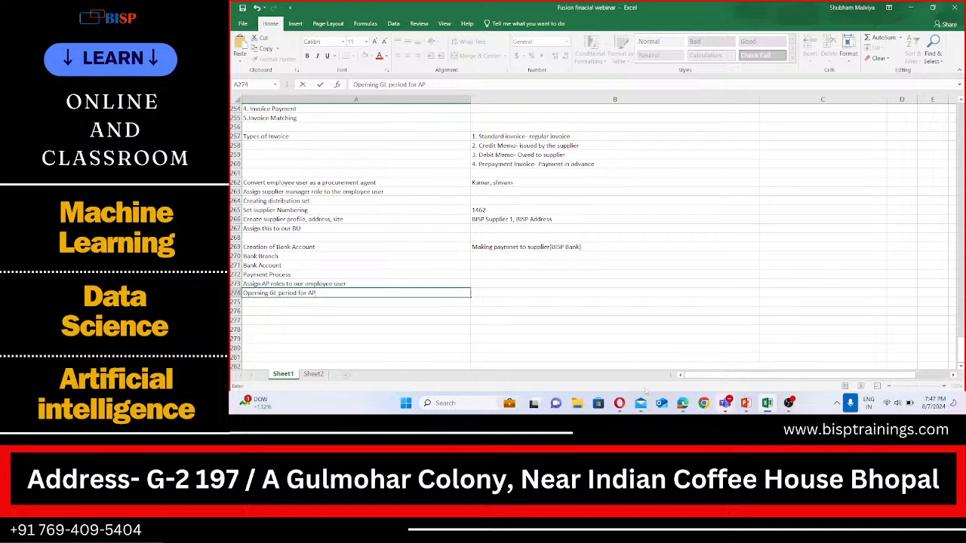
Return to the browser and refresh the scheduled processes list again
left_click(683, 404)
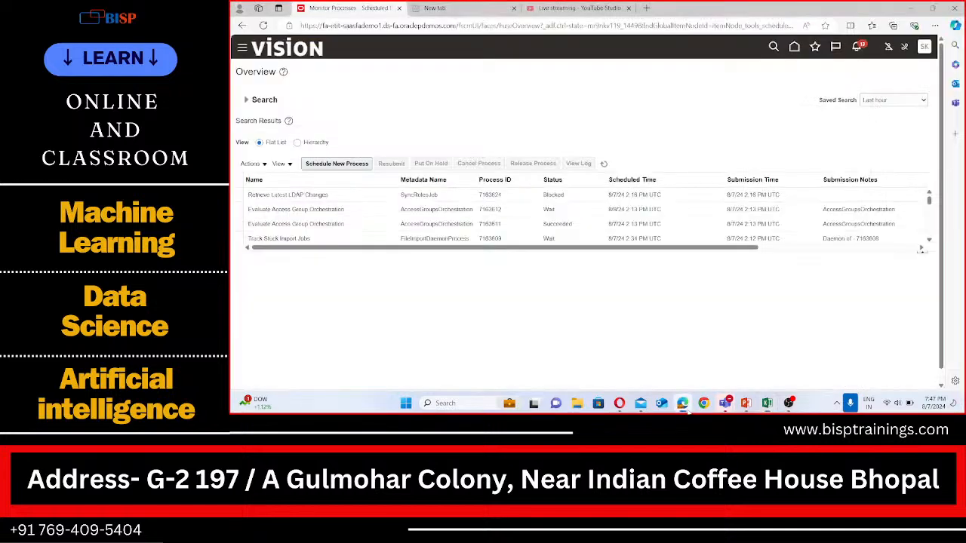
left_click(609, 165)
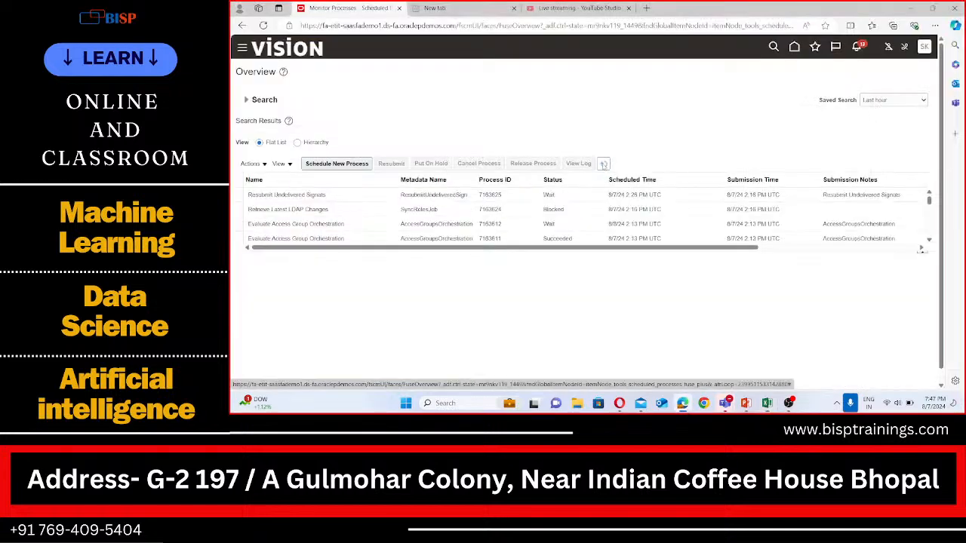